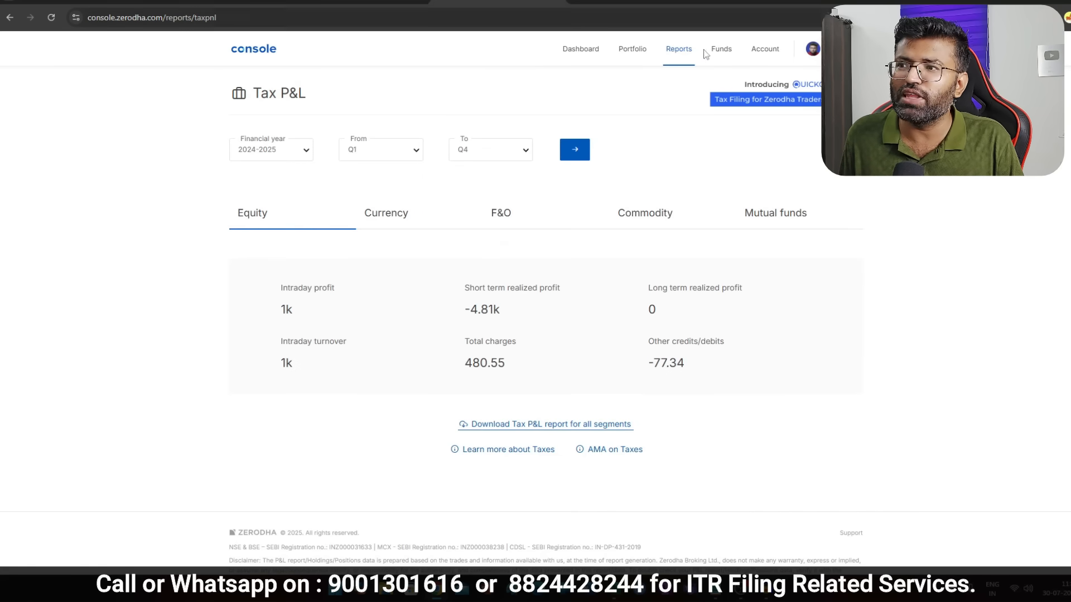
Generate the Tax P&L report for financial year 2024-2025, from Q1 to Q4
{"action": "left_click", "coordinate": [679, 61]}
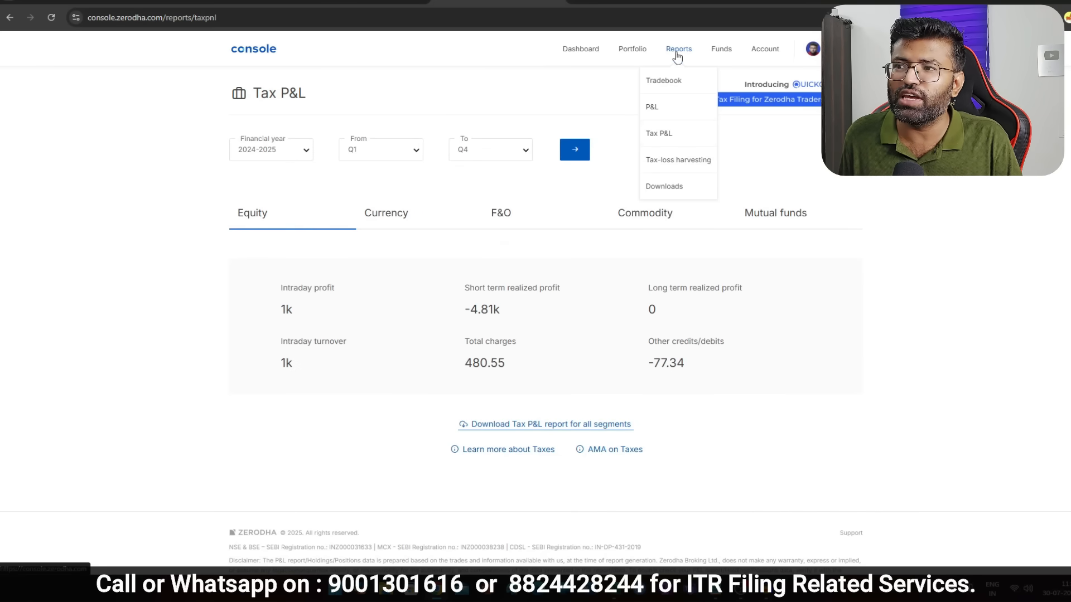
{"action": "left_click", "coordinate": [669, 140]}
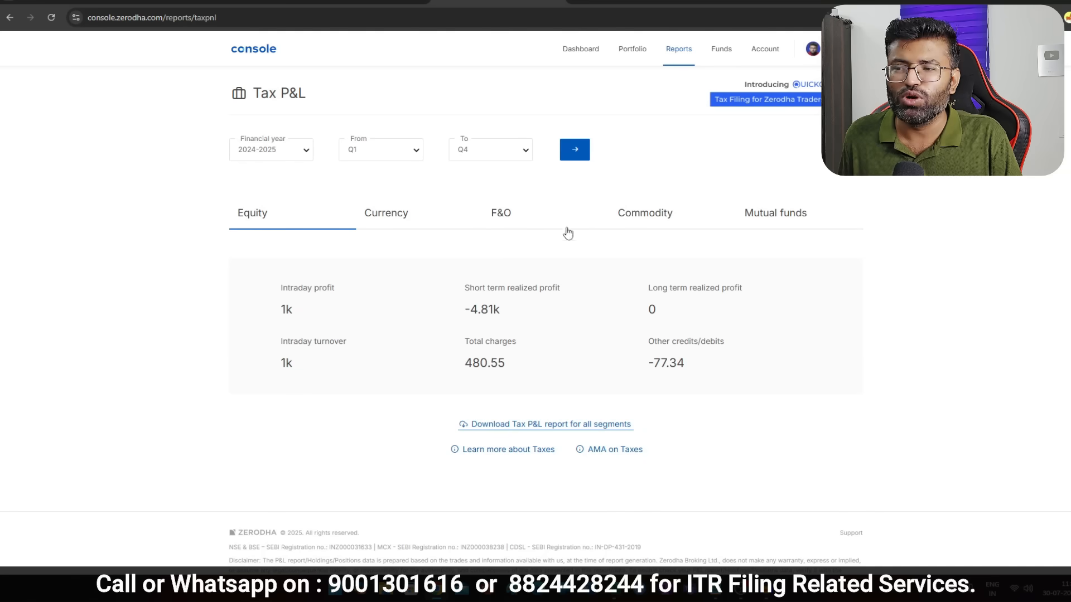
{"action": "left_click", "coordinate": [306, 153]}
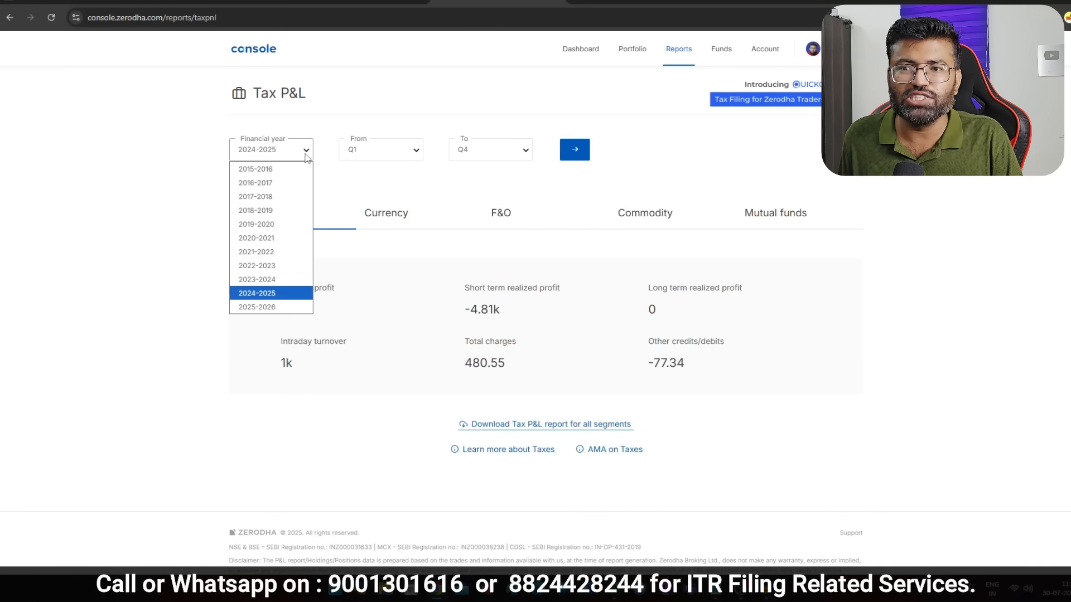
{"action": "left_click", "coordinate": [289, 298]}
{"action": "left_click", "coordinate": [413, 153]}
{"action": "left_click", "coordinate": [519, 155]}
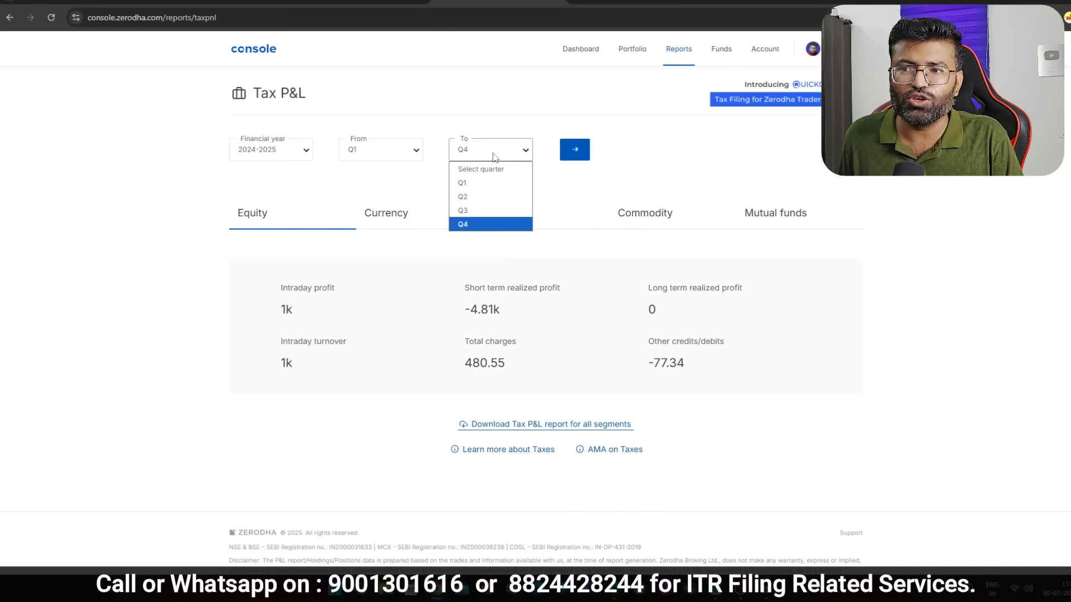
{"action": "left_click", "coordinate": [579, 155]}
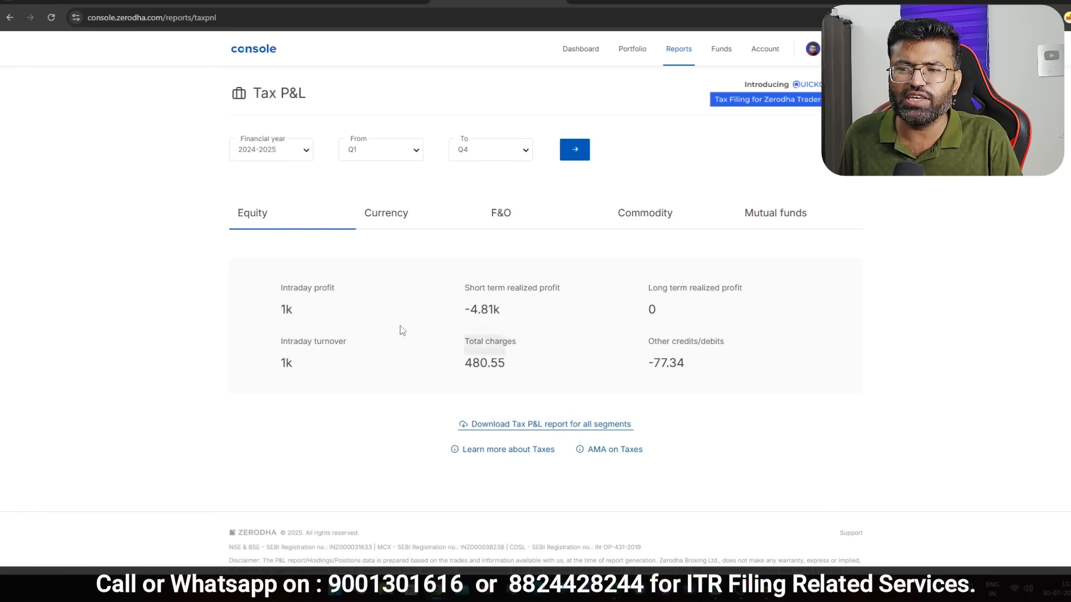
{"action": "mouse_move", "coordinate": [493, 362]}
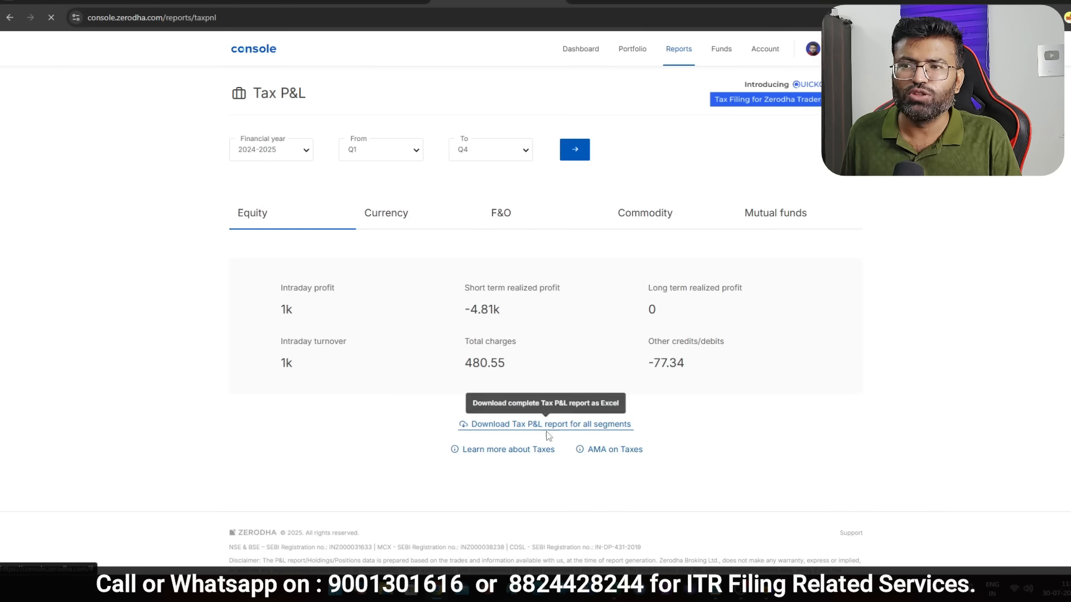
Switch to the tax P&L workbook in Excel and examine the equity and F&O trades on the Tradewise Exits sheet
{"action": "key", "text": "alt+Tab"}
{"action": "key", "text": "alt+Tab"}
{"action": "key", "text": "alt+Tab"}
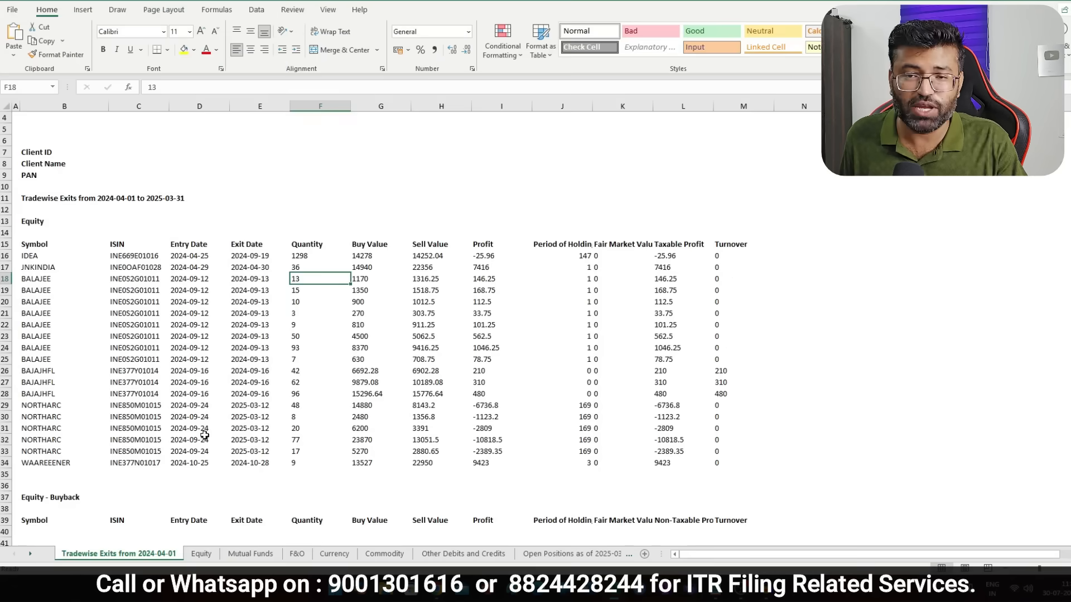
{"action": "scroll", "coordinate": [196, 380], "scroll_direction": "up", "scroll_amount": 1}
{"action": "scroll", "coordinate": [194, 403], "scroll_direction": "down", "scroll_amount": 4}
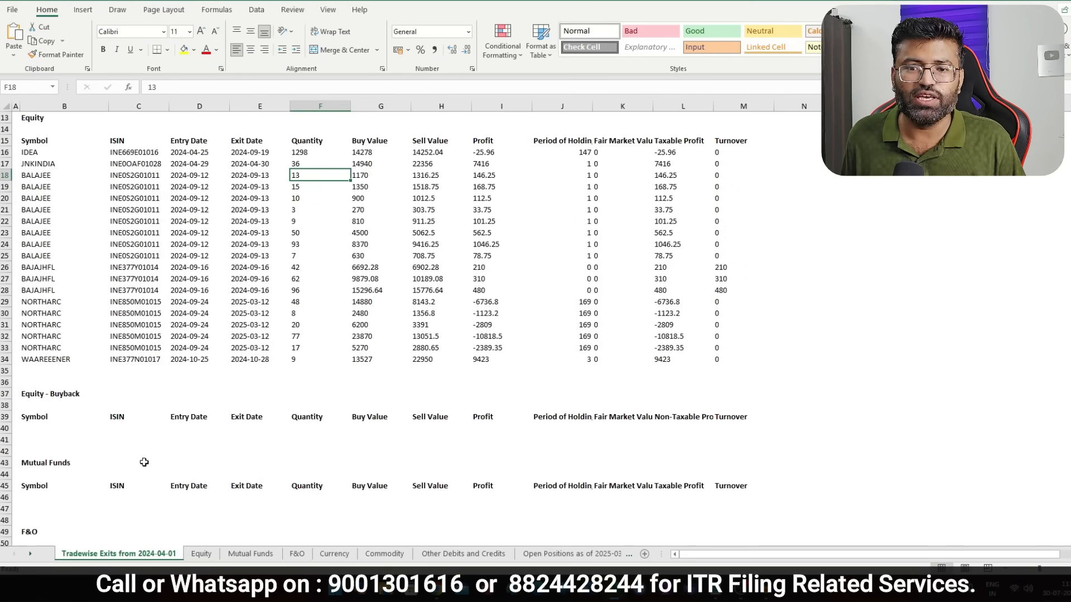
{"action": "scroll", "coordinate": [139, 249], "scroll_direction": "up", "scroll_amount": 3}
{"action": "scroll", "coordinate": [136, 238], "scroll_direction": "down", "scroll_amount": 5}
{"action": "scroll", "coordinate": [135, 241], "scroll_direction": "up", "scroll_amount": 5}
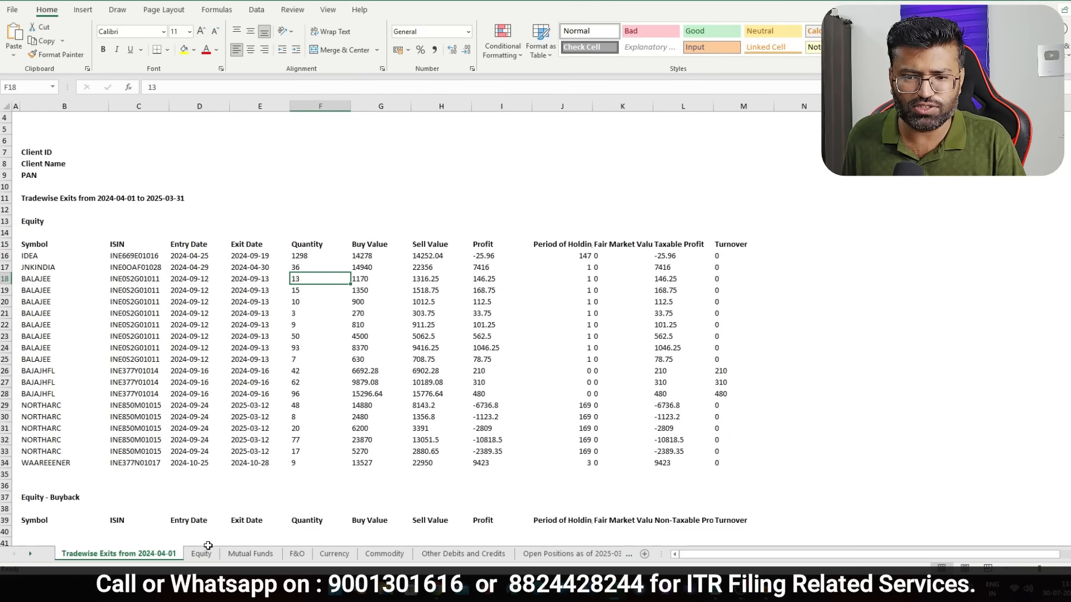
{"action": "scroll", "coordinate": [137, 296], "scroll_direction": "down", "scroll_amount": 4}
{"action": "scroll", "coordinate": [137, 295], "scroll_direction": "down", "scroll_amount": 11}
{"action": "scroll", "coordinate": [138, 298], "scroll_direction": "up", "scroll_amount": 8}
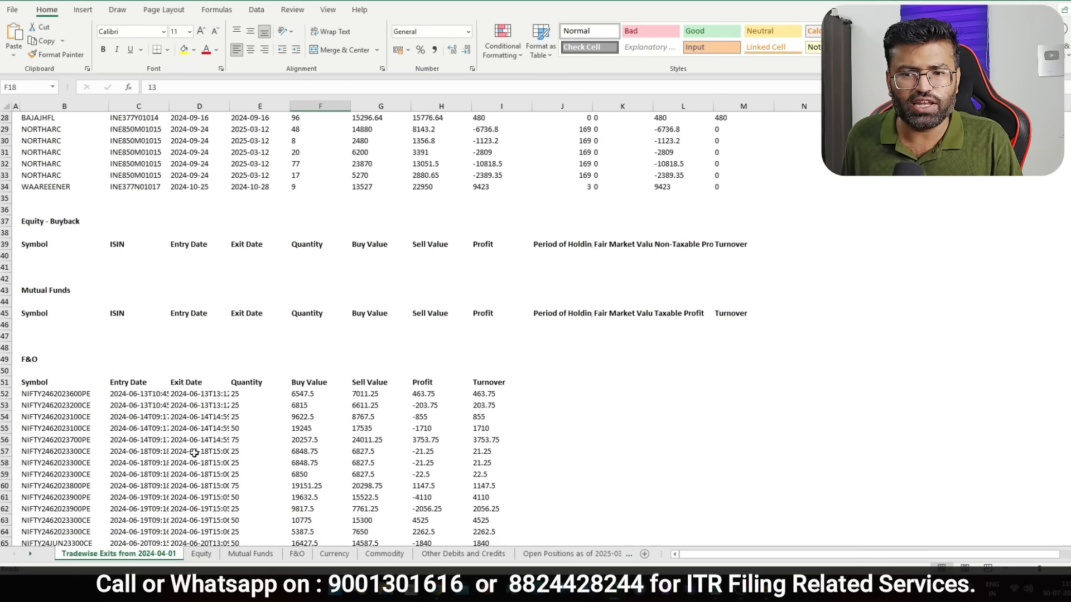
Open the Equity sheet and review the intraday/speculative profit and intraday/speculative turnover rows
{"action": "left_click", "coordinate": [213, 554]}
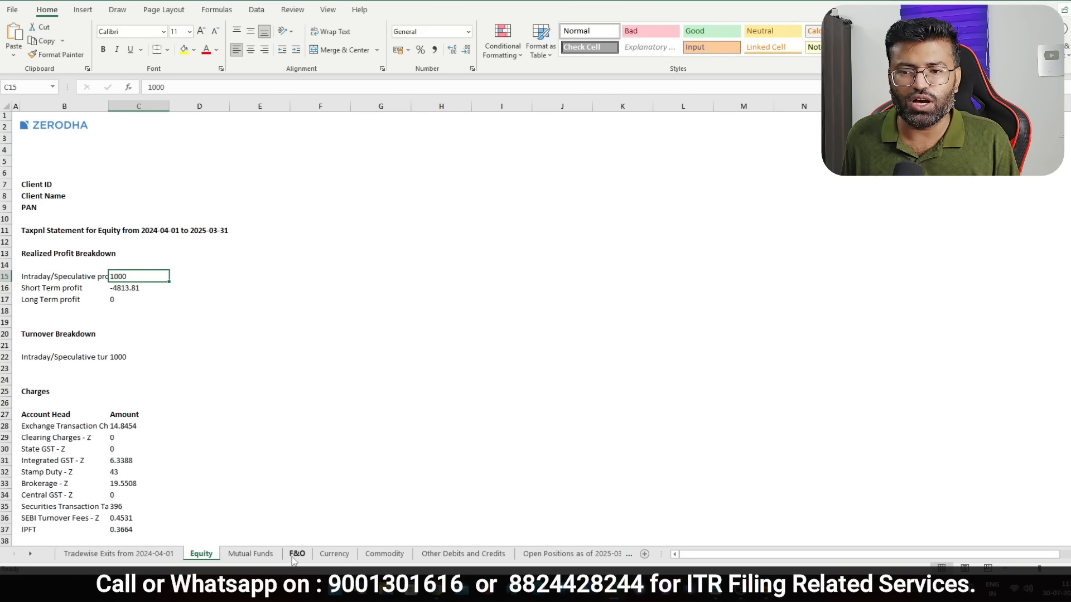
{"action": "scroll", "coordinate": [85, 296], "scroll_direction": "down", "scroll_amount": 1}
{"action": "left_click_drag", "start_coordinate": [48, 246], "coordinate": [139, 257]}
{"action": "left_click", "coordinate": [81, 258]}
{"action": "left_click_drag", "start_coordinate": [36, 243], "coordinate": [146, 242]}
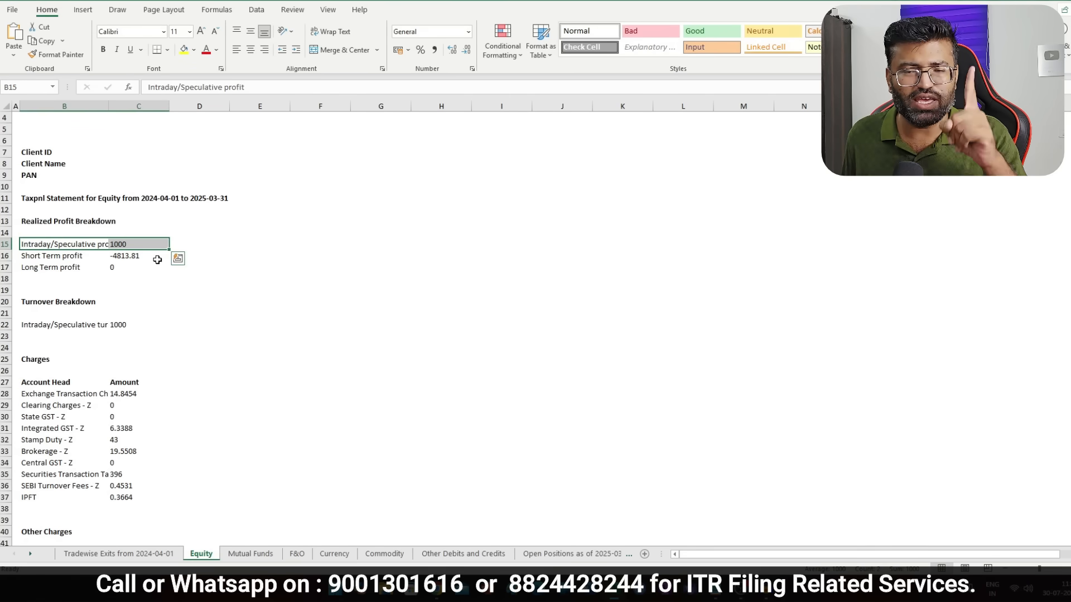
{"action": "scroll", "coordinate": [104, 376], "scroll_direction": "down", "scroll_amount": 1}
{"action": "left_click_drag", "start_coordinate": [39, 289], "coordinate": [120, 290]}
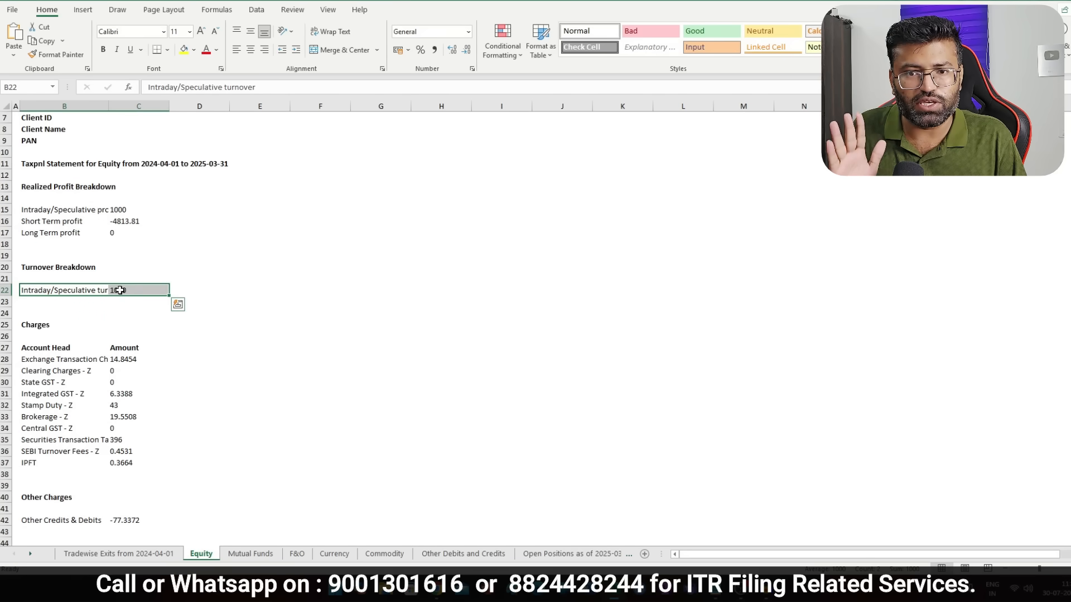
Examine the BAJAJHFL intraday trade's buy value, sell value and realized P&L on the Equity sheet
{"action": "scroll", "coordinate": [149, 334], "scroll_direction": "down", "scroll_amount": 6}
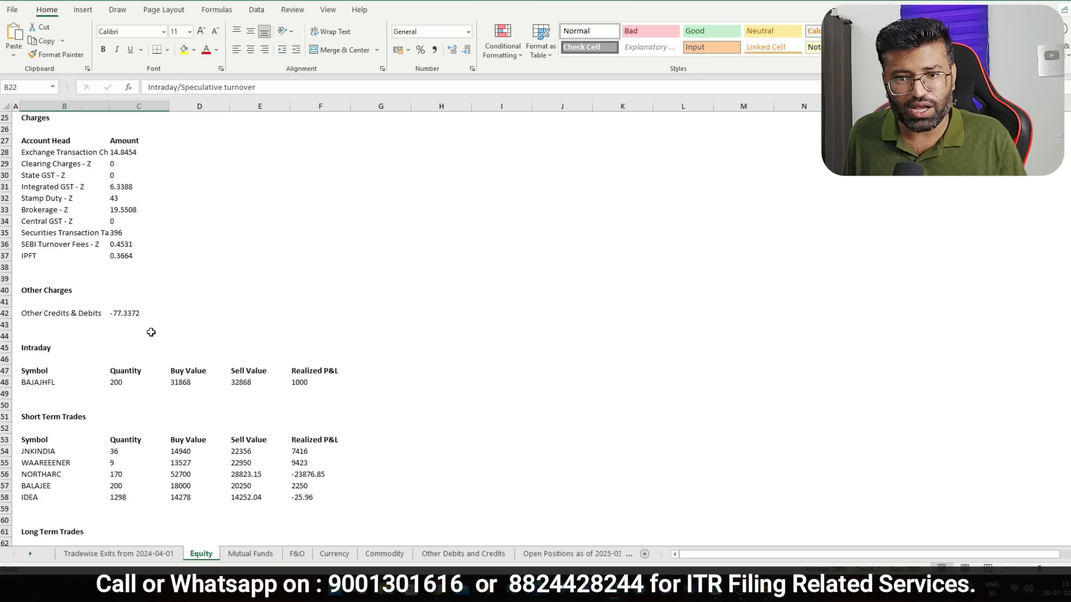
{"action": "scroll", "coordinate": [151, 332], "scroll_direction": "down", "scroll_amount": 2}
{"action": "left_click_drag", "start_coordinate": [29, 314], "coordinate": [308, 314]}
{"action": "left_click_drag", "start_coordinate": [167, 313], "coordinate": [338, 313]}
{"action": "left_click", "coordinate": [314, 315]}
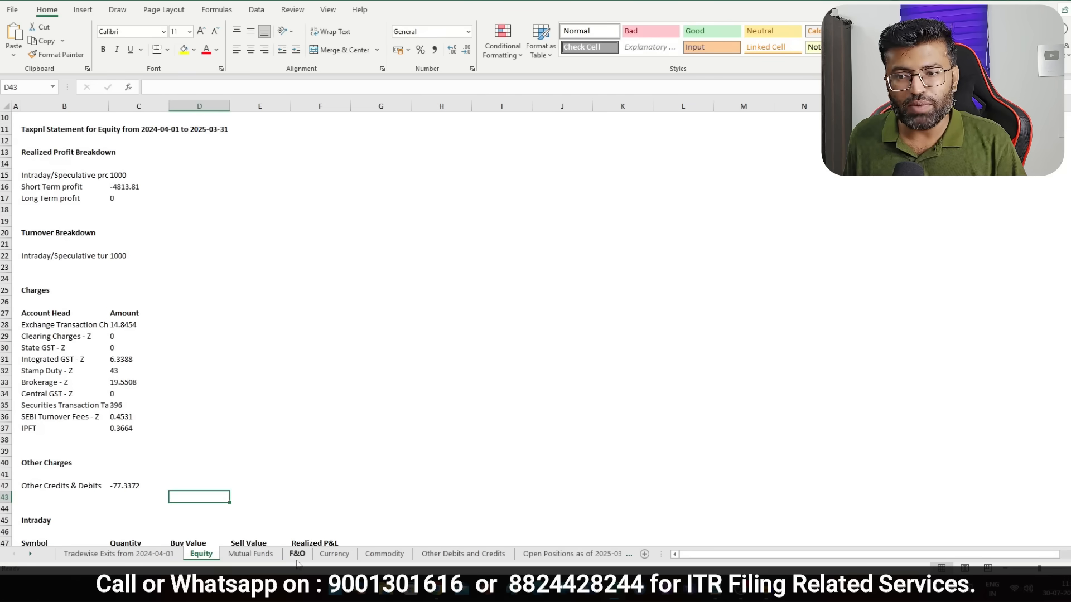
Open the F&O sheet and review the realized profit and turnover breakdowns for options and futures
{"action": "left_click", "coordinate": [298, 557]}
{"action": "scroll", "coordinate": [199, 272], "scroll_direction": "up", "scroll_amount": 4}
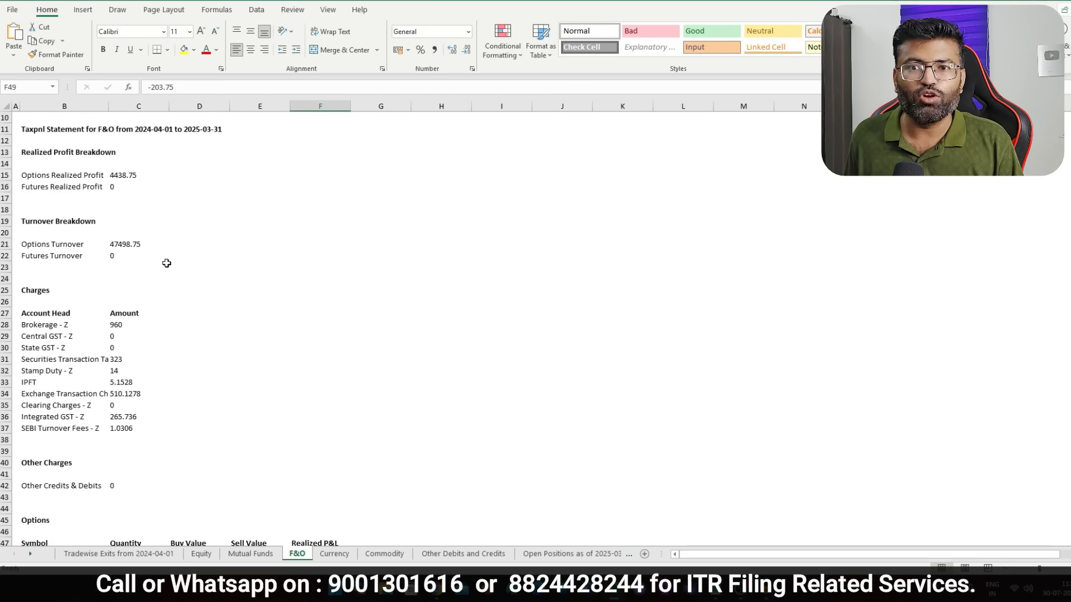
{"action": "scroll", "coordinate": [166, 263], "scroll_direction": "up", "scroll_amount": 3}
{"action": "left_click_drag", "start_coordinate": [55, 279], "coordinate": [150, 277]}
{"action": "left_click", "coordinate": [150, 277]}
{"action": "left_click_drag", "start_coordinate": [62, 357], "coordinate": [147, 349]}
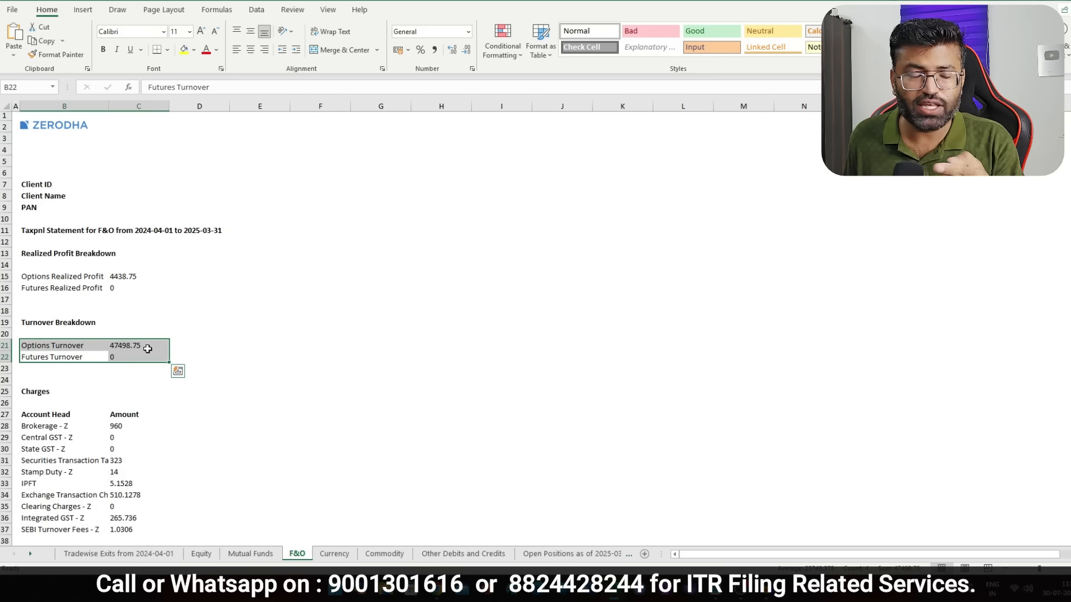
{"action": "mouse_move", "coordinate": [128, 290]}
{"action": "left_mouse_down"}
{"action": "mouse_move", "coordinate": [144, 286]}
{"action": "mouse_move", "coordinate": [126, 270]}
{"action": "left_mouse_up"}
{"action": "left_click_drag", "start_coordinate": [137, 345], "coordinate": [59, 349]}
Recheck the options realized profit row and the options turnover figure on the F&O sheet
{"action": "scroll", "coordinate": [232, 326], "scroll_direction": "down", "scroll_amount": 3}
{"action": "scroll", "coordinate": [225, 320], "scroll_direction": "up", "scroll_amount": 3}
{"action": "left_click", "coordinate": [54, 273]}
{"action": "left_click", "coordinate": [143, 276]}
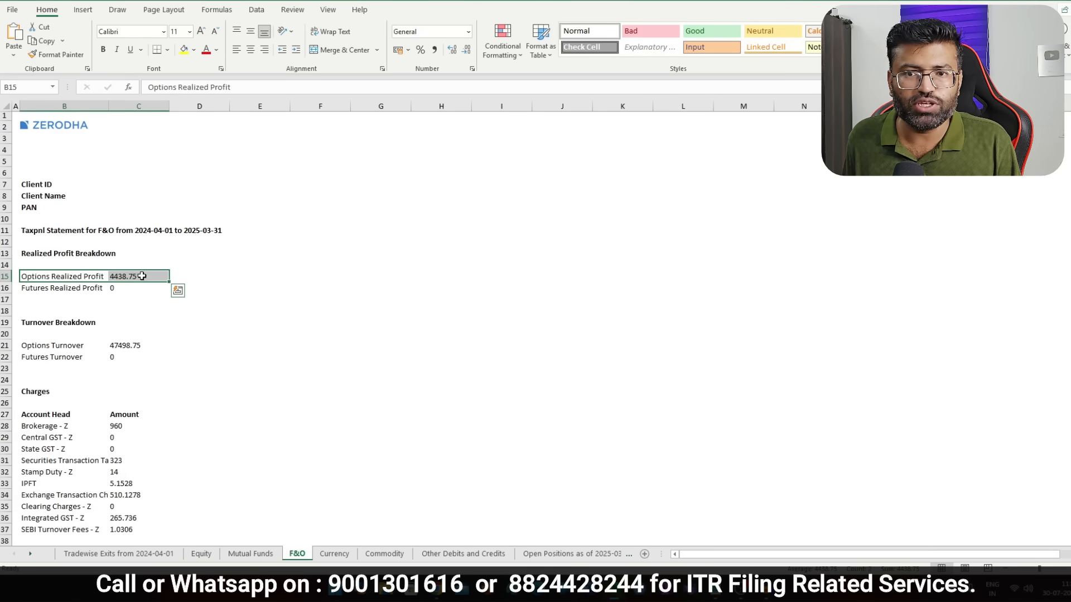
{"action": "scroll", "coordinate": [149, 277], "scroll_direction": "down", "scroll_amount": 1}
{"action": "scroll", "coordinate": [149, 277], "scroll_direction": "down", "scroll_amount": 4}
{"action": "left_click", "coordinate": [150, 213]}
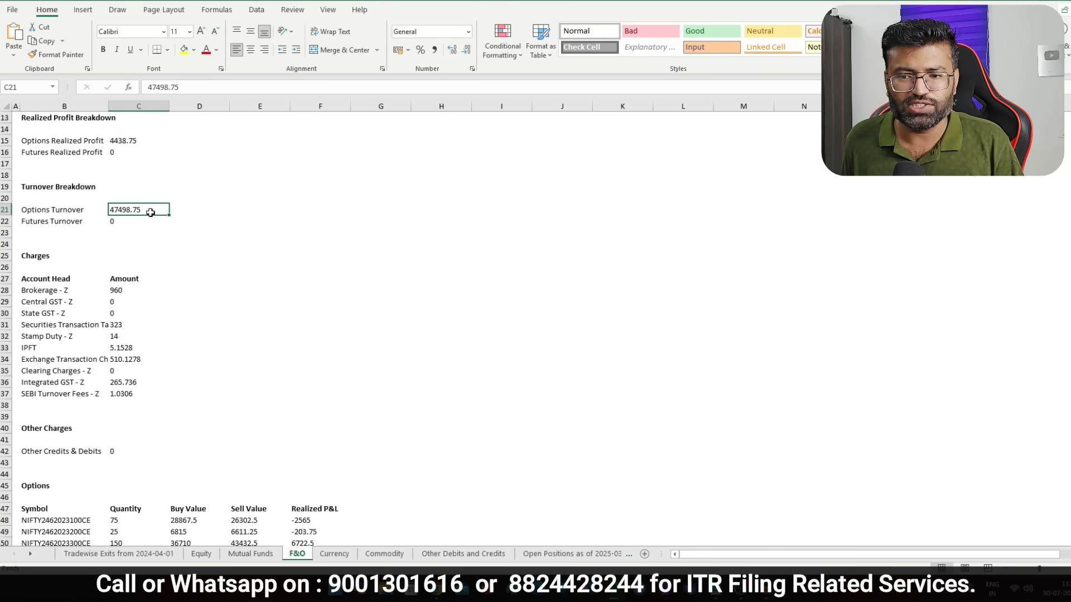
Examine the Realized P&L and Sell Value columns of the individual options trades on the F&O sheet
{"action": "scroll", "coordinate": [320, 348], "scroll_direction": "down", "scroll_amount": 6}
{"action": "left_click_drag", "start_coordinate": [306, 313], "coordinate": [319, 464]}
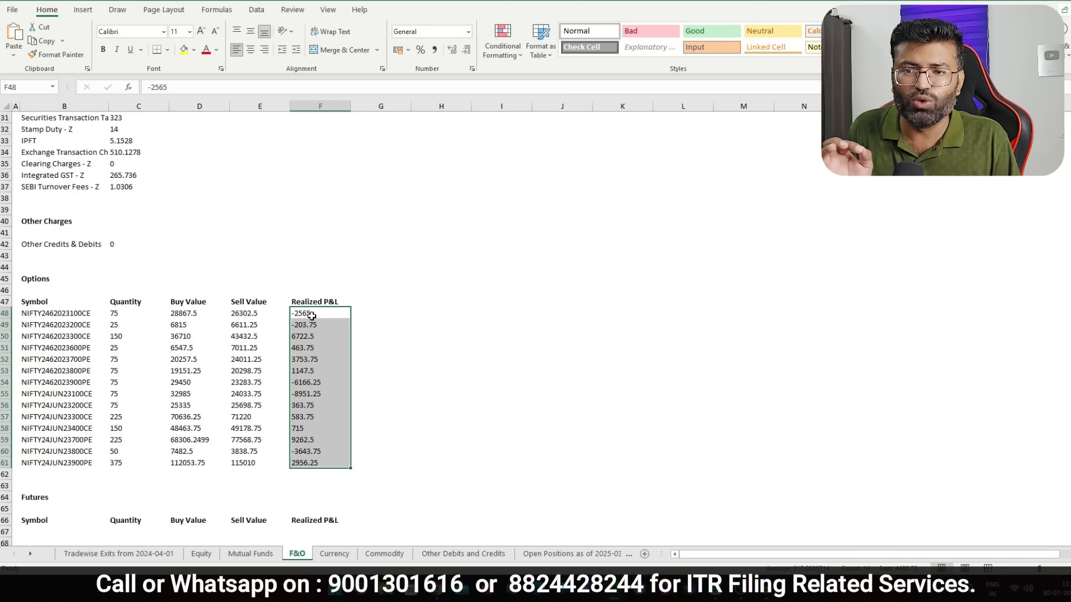
{"action": "left_click_drag", "start_coordinate": [239, 313], "coordinate": [247, 453]}
{"action": "mouse_move", "coordinate": [320, 313]}
{"action": "left_mouse_down"}
{"action": "mouse_move", "coordinate": [333, 470]}
{"action": "mouse_move", "coordinate": [303, 303]}
{"action": "mouse_move", "coordinate": [318, 316]}
{"action": "left_mouse_up"}
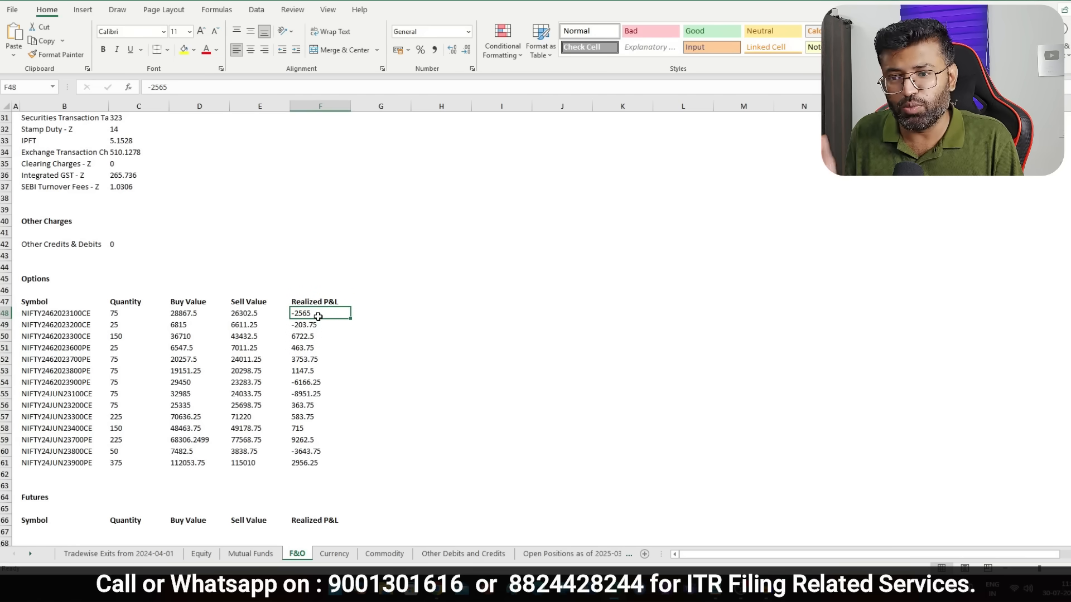
Calculate the absolute Realized P&L of every options trade in G48:G61, filling down the formula +ABS(F48)
{"action": "left_click", "coordinate": [378, 312]}
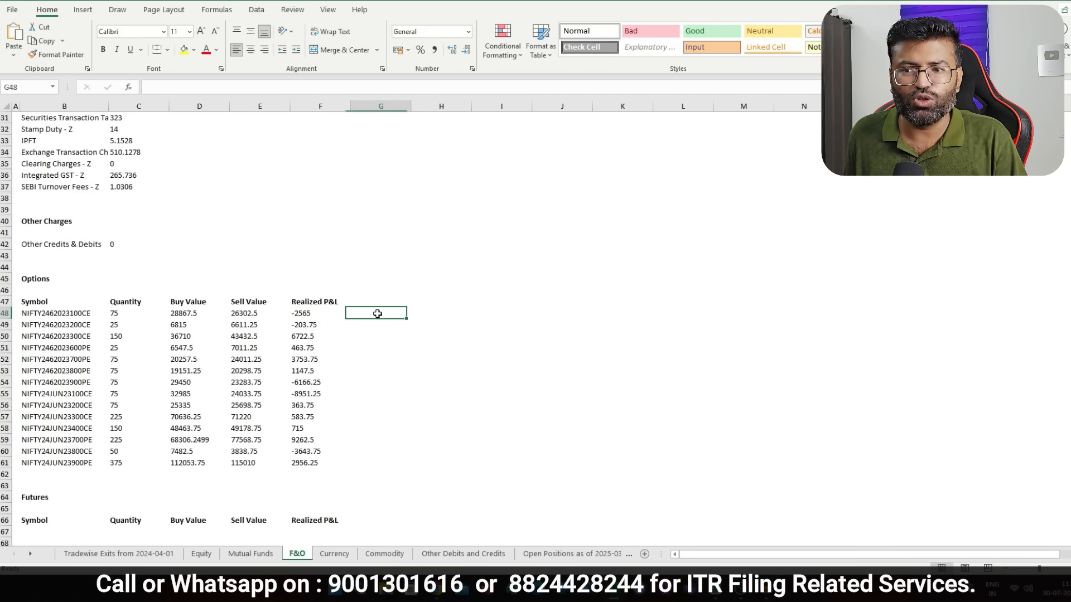
{"action": "type", "text": "+ABS("}
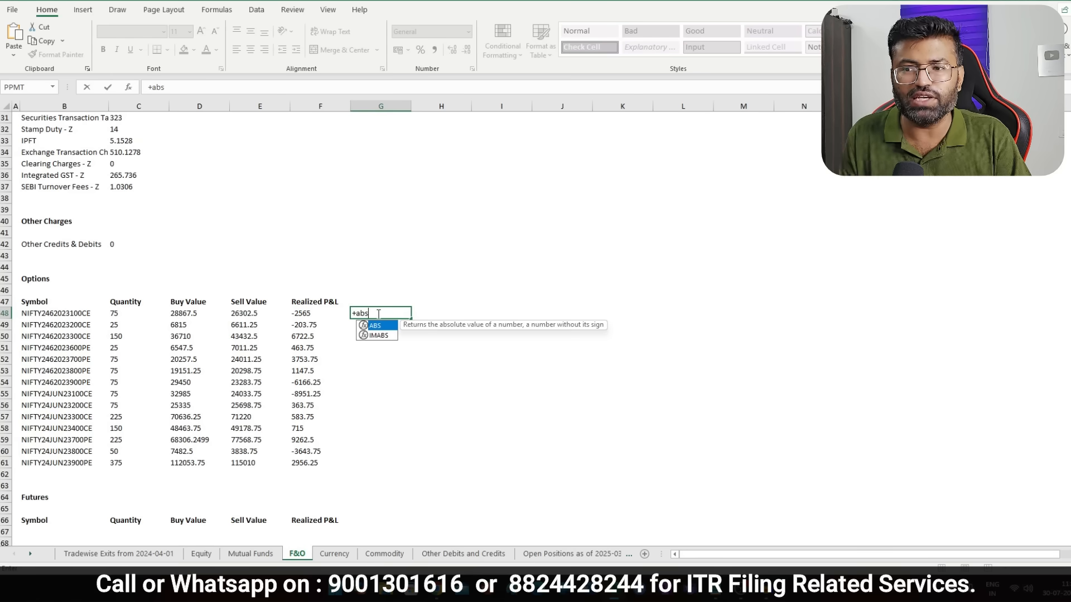
{"action": "left_click", "coordinate": [307, 316]}
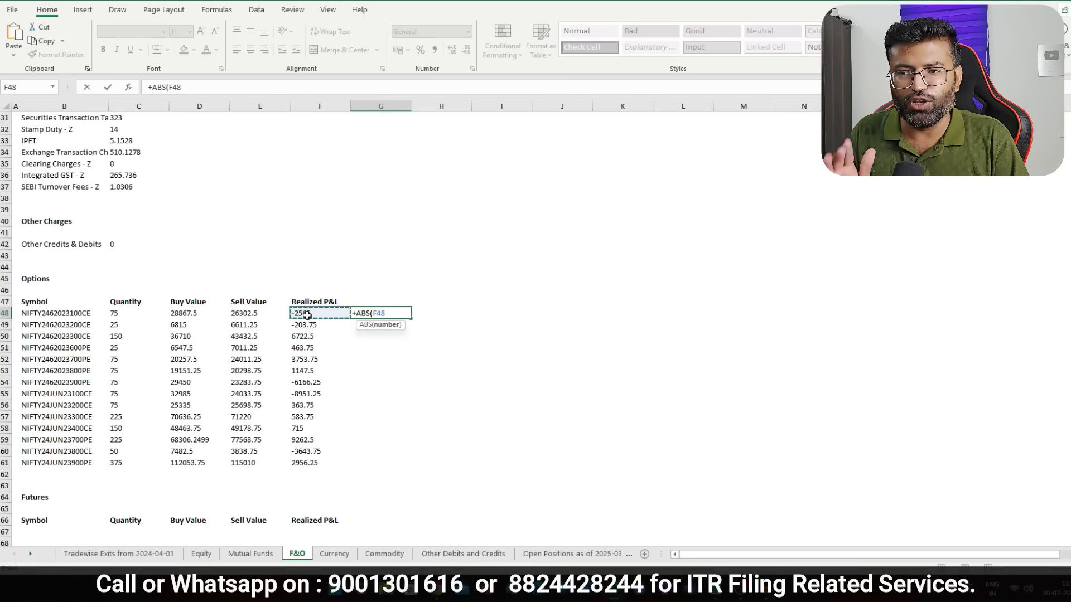
{"action": "key", "text": "Return"}
{"action": "left_click_drag", "start_coordinate": [386, 314], "coordinate": [387, 462]}
{"action": "key", "text": "ctrl+d"}
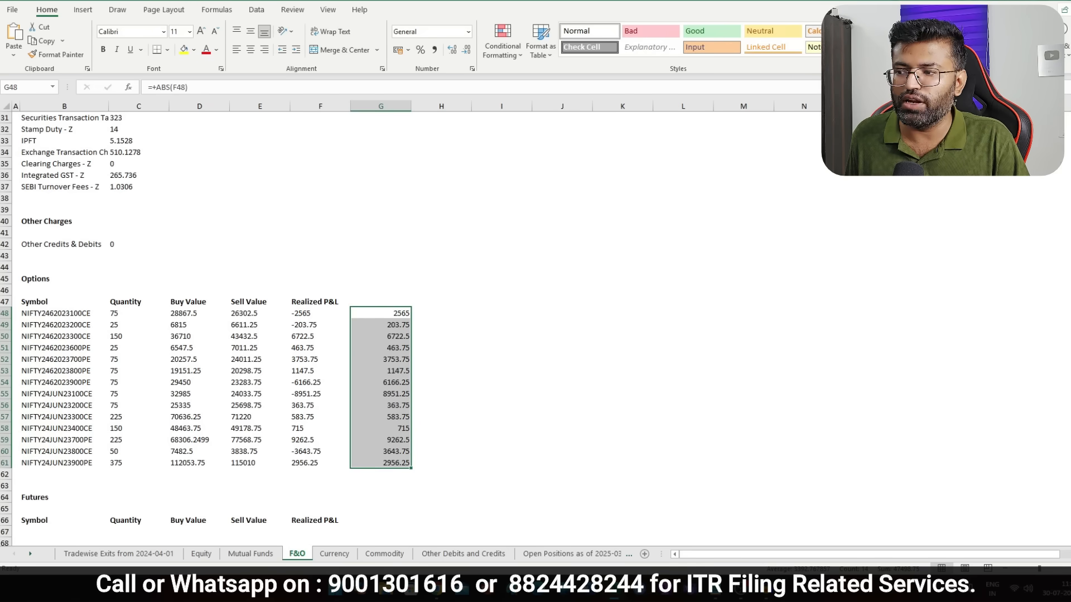
Return to the F&O summary and check the options turnover and options realized profit amounts
{"action": "scroll", "coordinate": [160, 356], "scroll_direction": "up", "scroll_amount": 9}
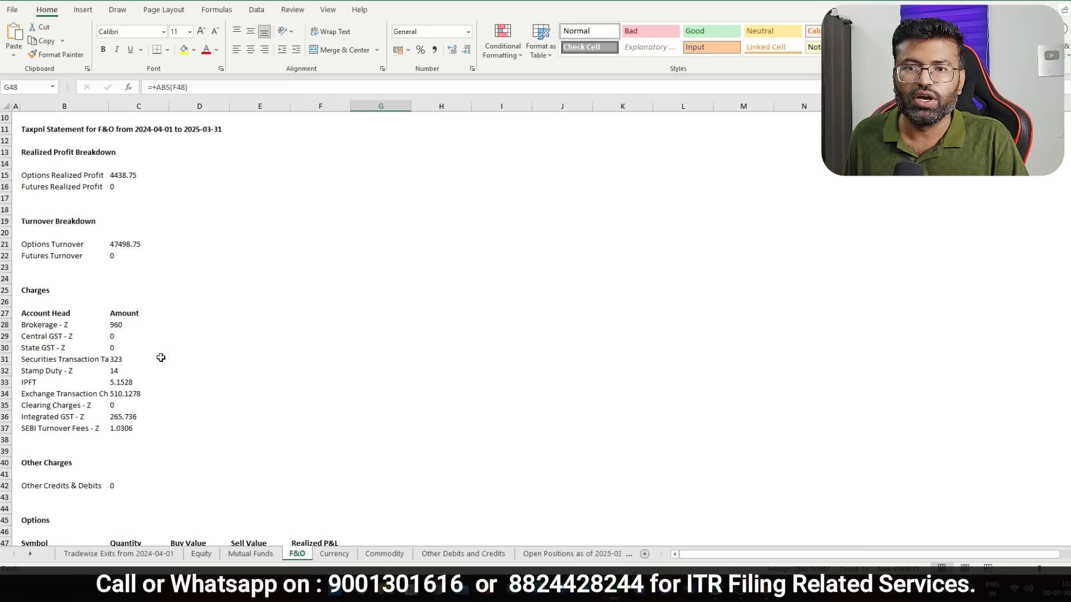
{"action": "left_click", "coordinate": [118, 313]}
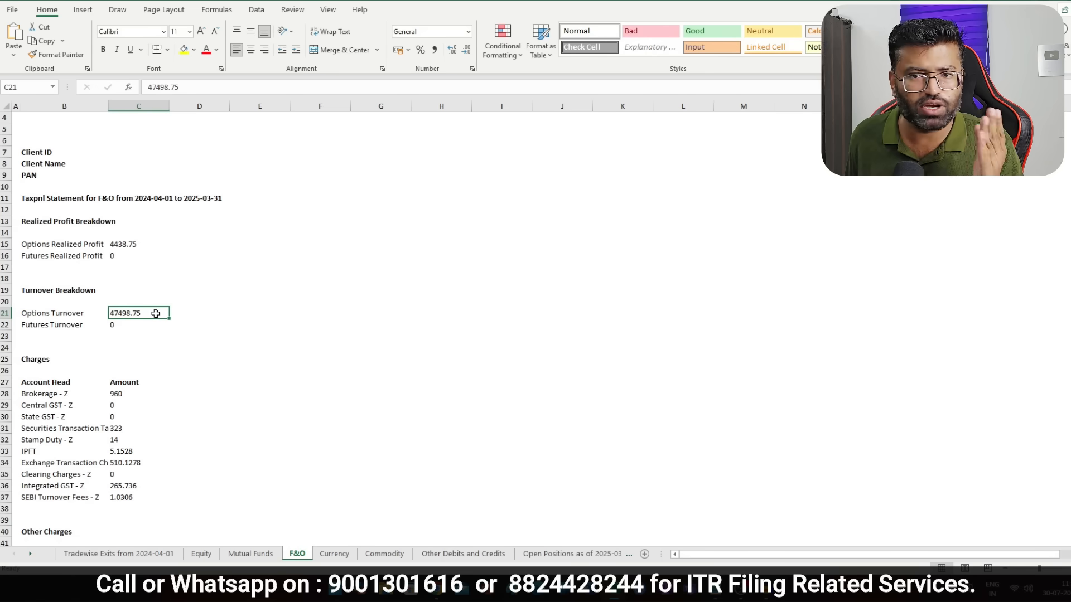
{"action": "left_click", "coordinate": [150, 247]}
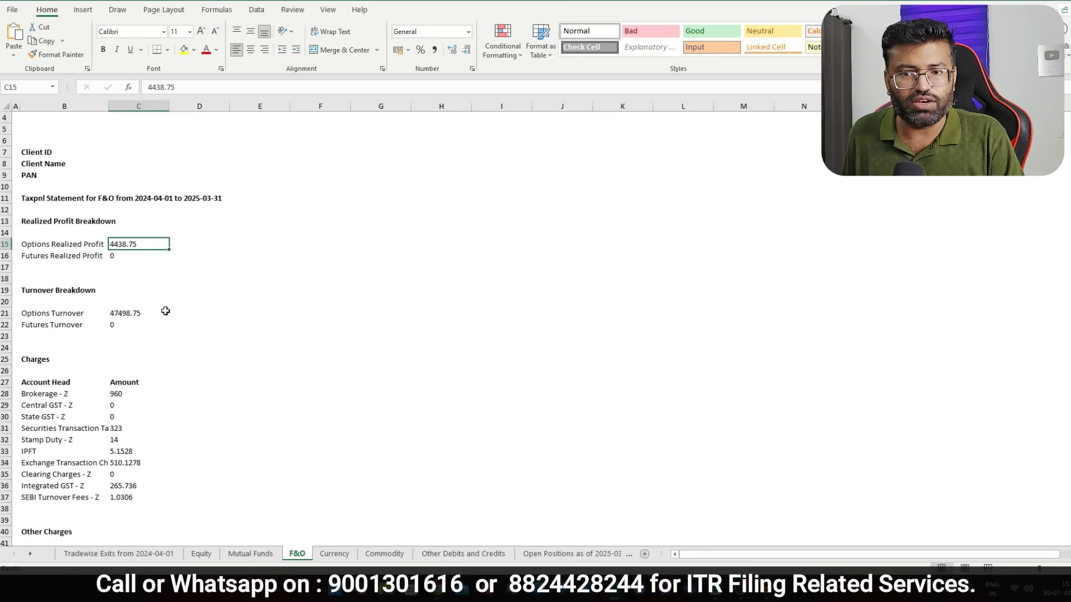
Return to the Equity sheet and review the intraday profit, intraday turnover and short-term profit amounts
{"action": "left_click", "coordinate": [202, 554]}
{"action": "scroll", "coordinate": [93, 269], "scroll_direction": "up", "scroll_amount": 3}
{"action": "left_click", "coordinate": [118, 278]}
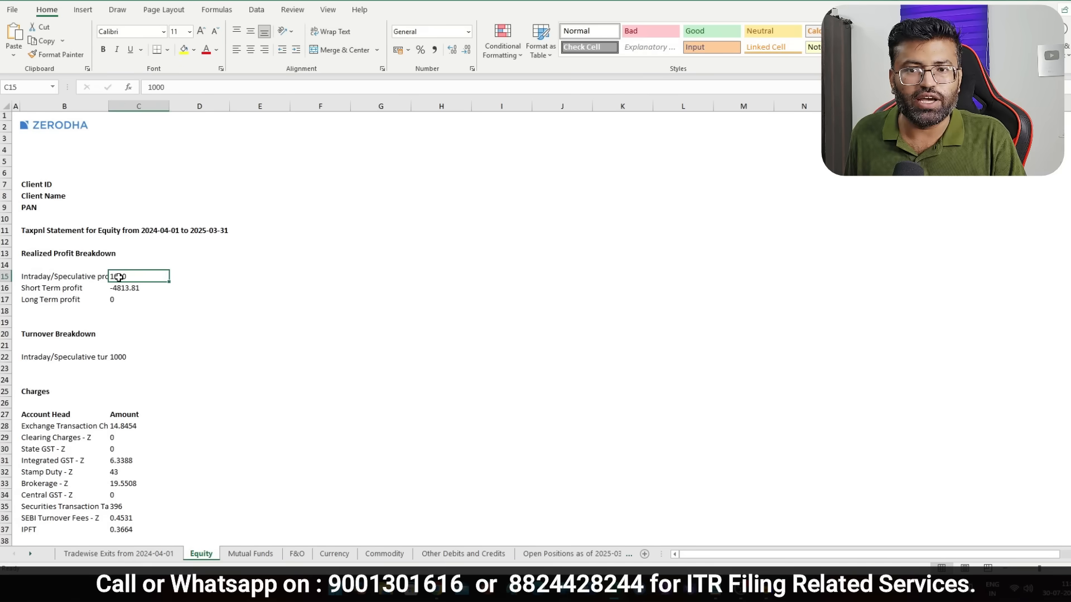
{"action": "left_click", "coordinate": [139, 357]}
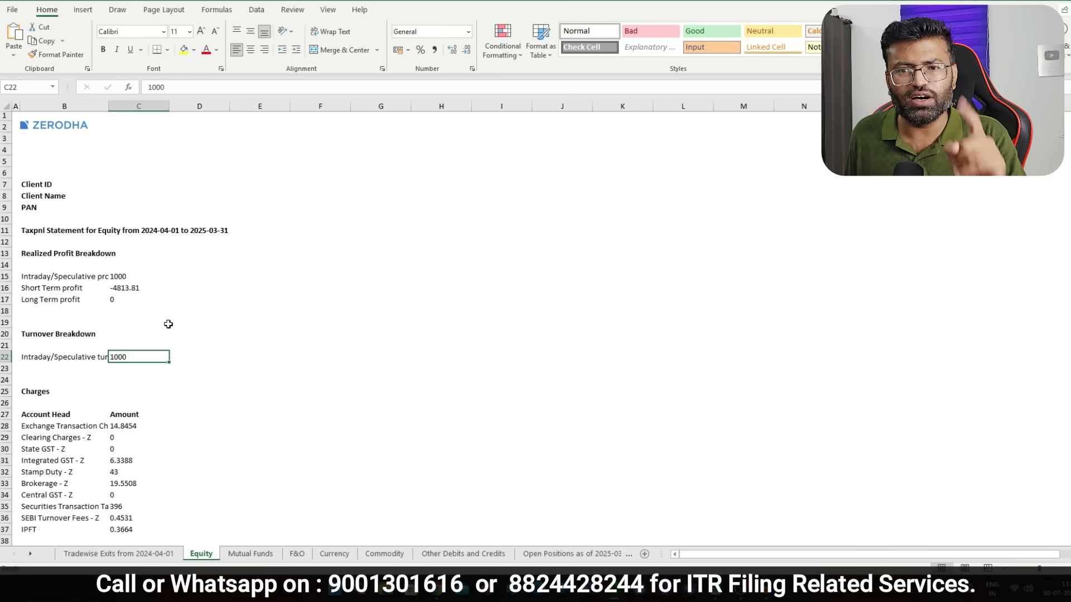
{"action": "left_click", "coordinate": [128, 288]}
{"action": "left_click", "coordinate": [136, 277]}
{"action": "scroll", "coordinate": [135, 278], "scroll_direction": "down", "scroll_amount": 4}
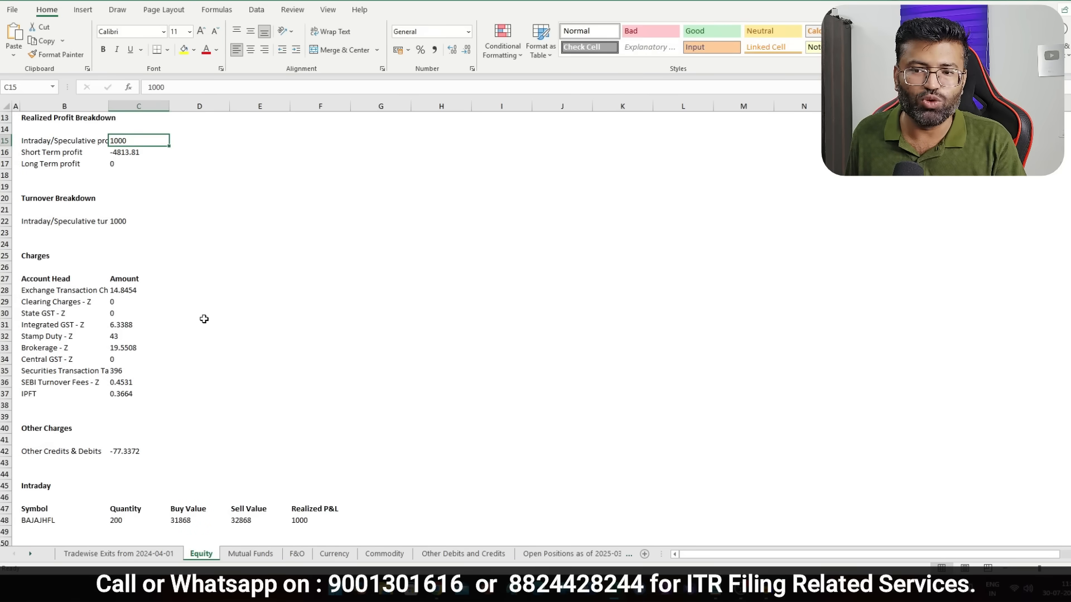
Switch to the e-Filing portal, return to its dashboard and open the page for filing an income tax return
{"action": "left_click", "coordinate": [436, 589]}
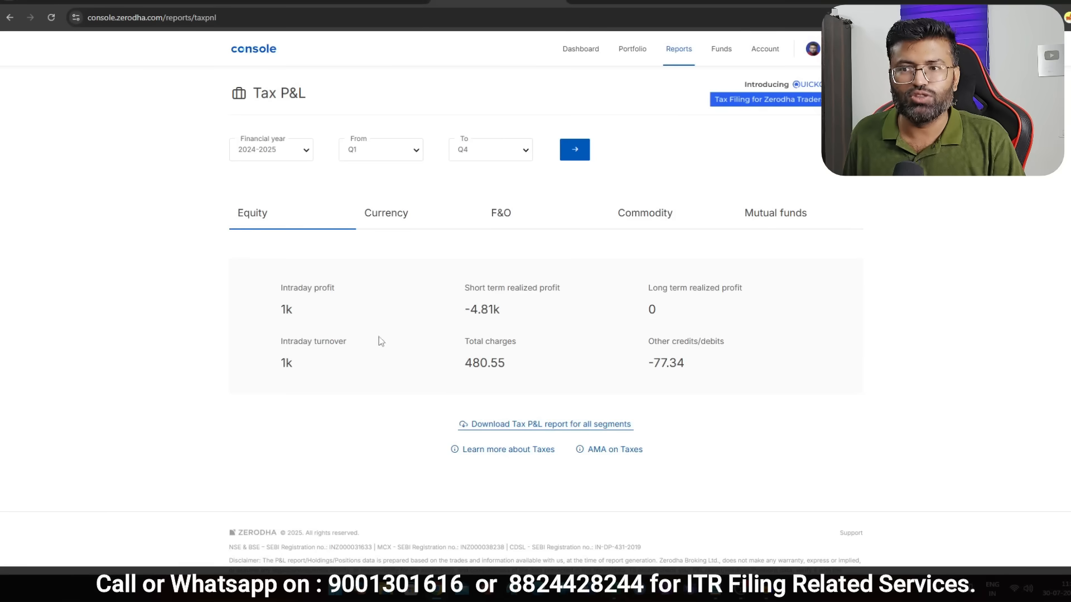
{"action": "left_click", "coordinate": [360, 1]}
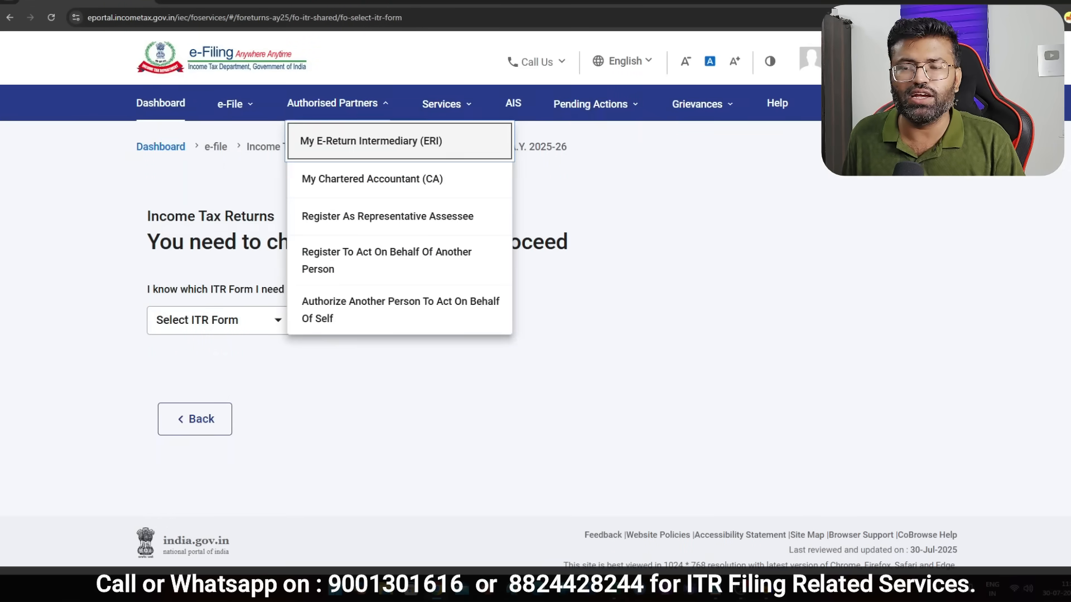
{"action": "left_click", "coordinate": [151, 147]}
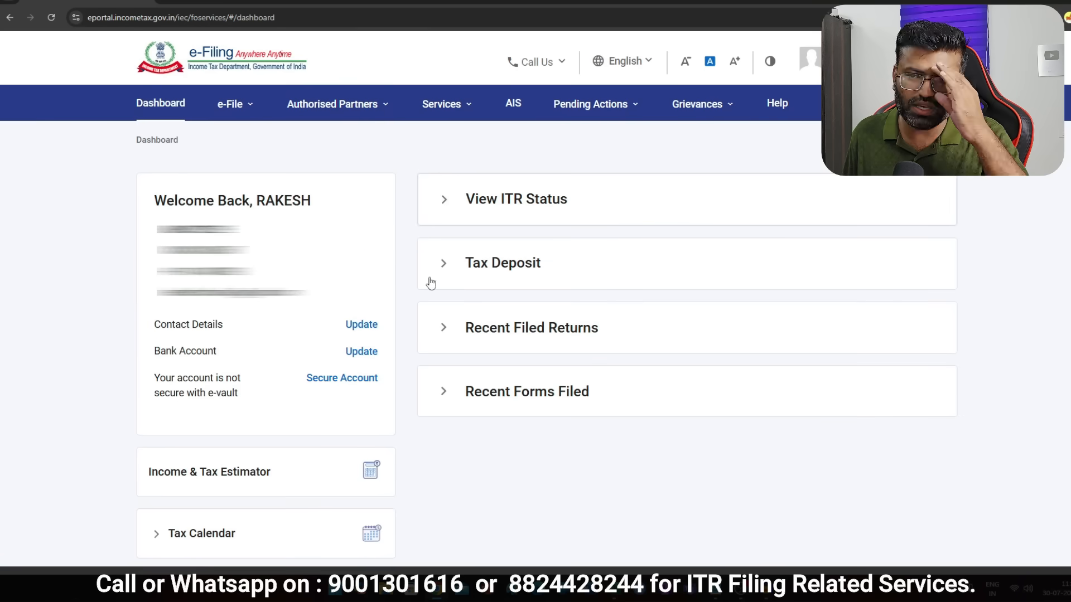
{"action": "left_click", "coordinate": [237, 104]}
{"action": "left_click", "coordinate": [241, 140]}
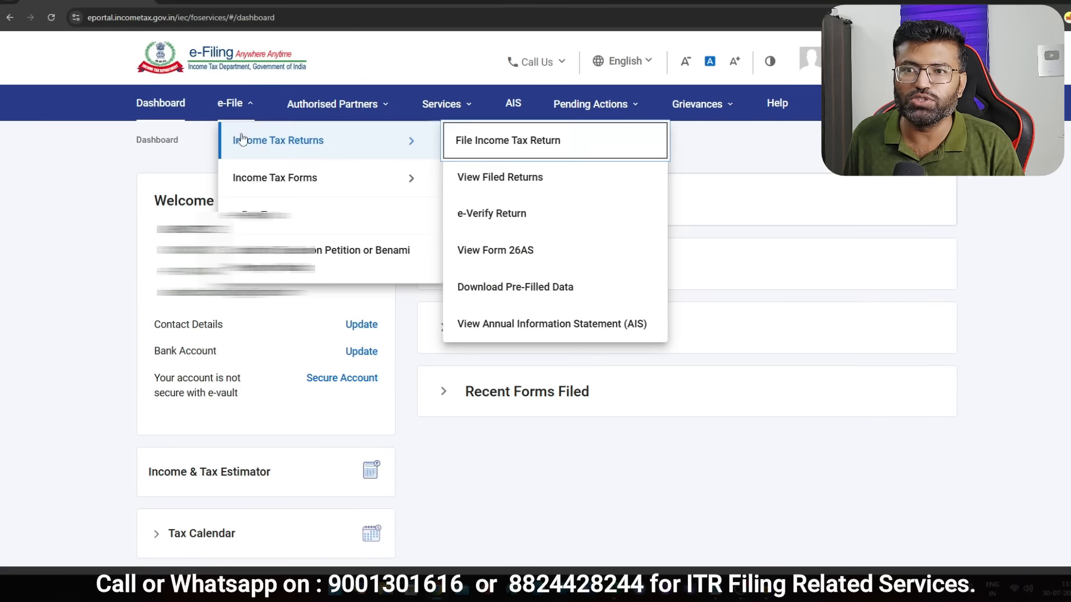
{"action": "left_click", "coordinate": [522, 148]}
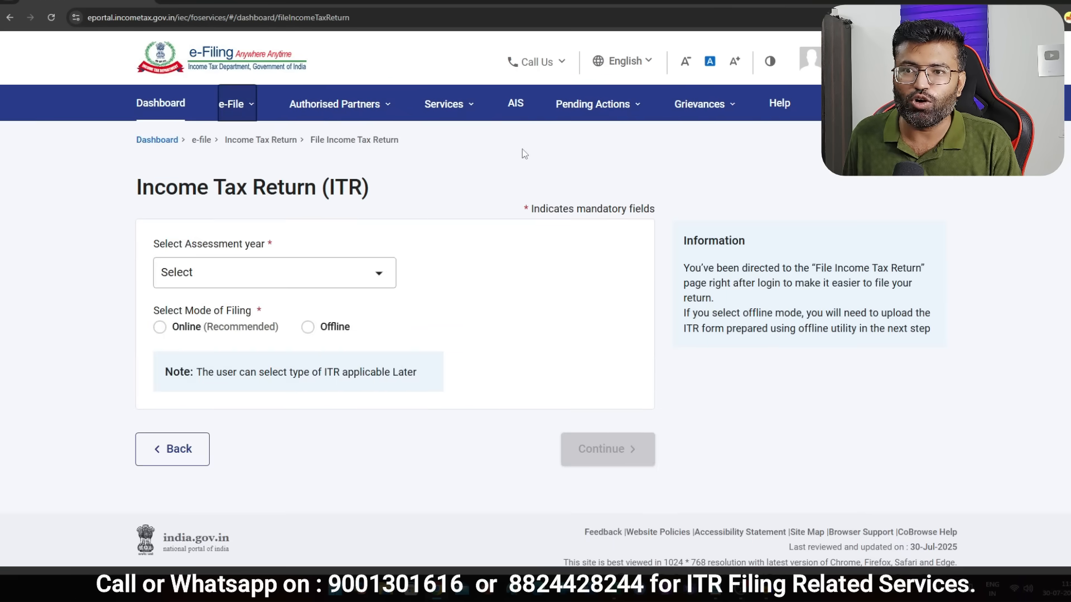
Choose assessment year 2025-26 (Current A.Y.) with the Online mode of filing and continue
{"action": "left_click", "coordinate": [296, 273]}
{"action": "left_click", "coordinate": [237, 338]}
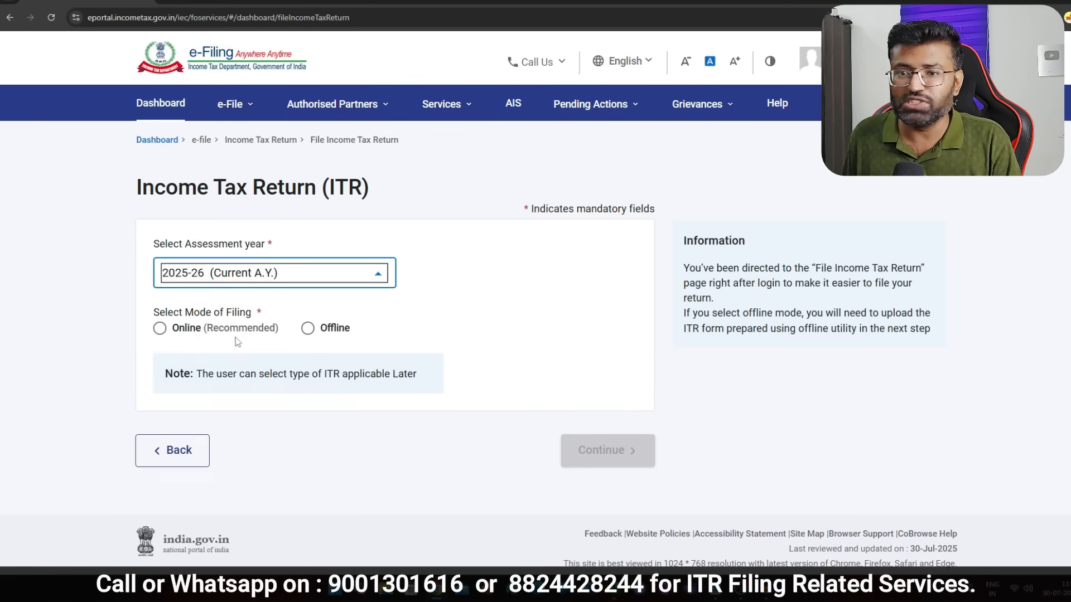
{"action": "left_click", "coordinate": [159, 329]}
{"action": "left_click", "coordinate": [597, 454]}
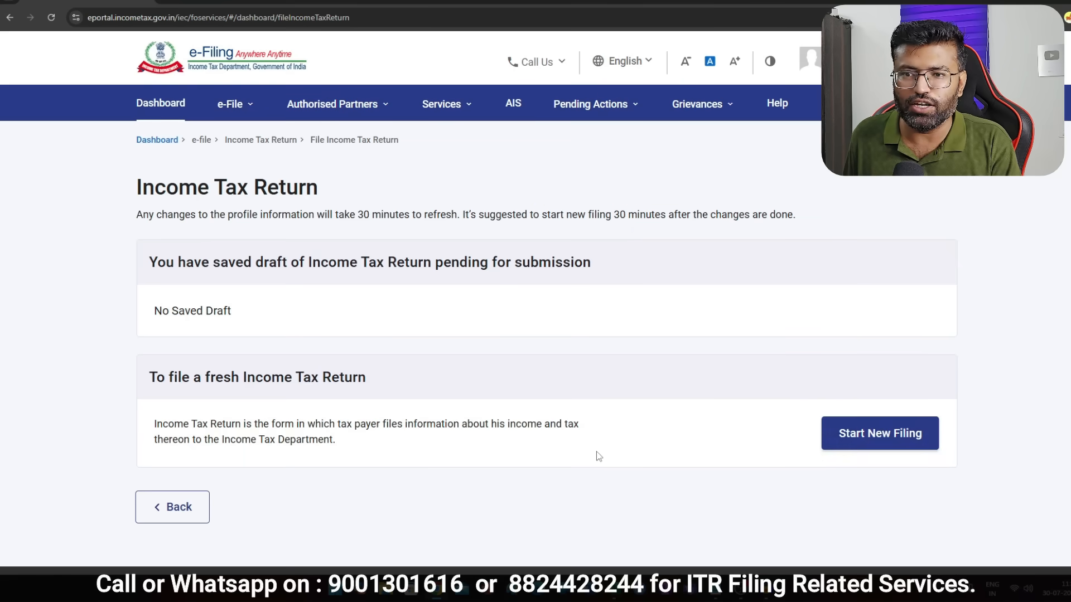
Start a new filing with the Individual status and proceed with the ITR - 3 form
{"action": "left_click", "coordinate": [899, 446]}
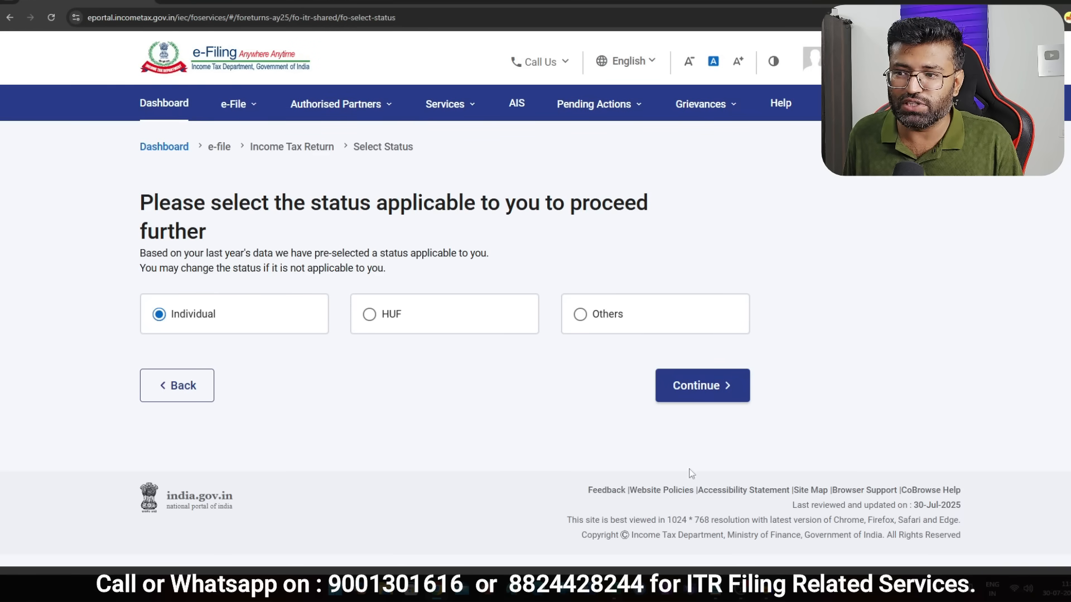
{"action": "left_click", "coordinate": [719, 397]}
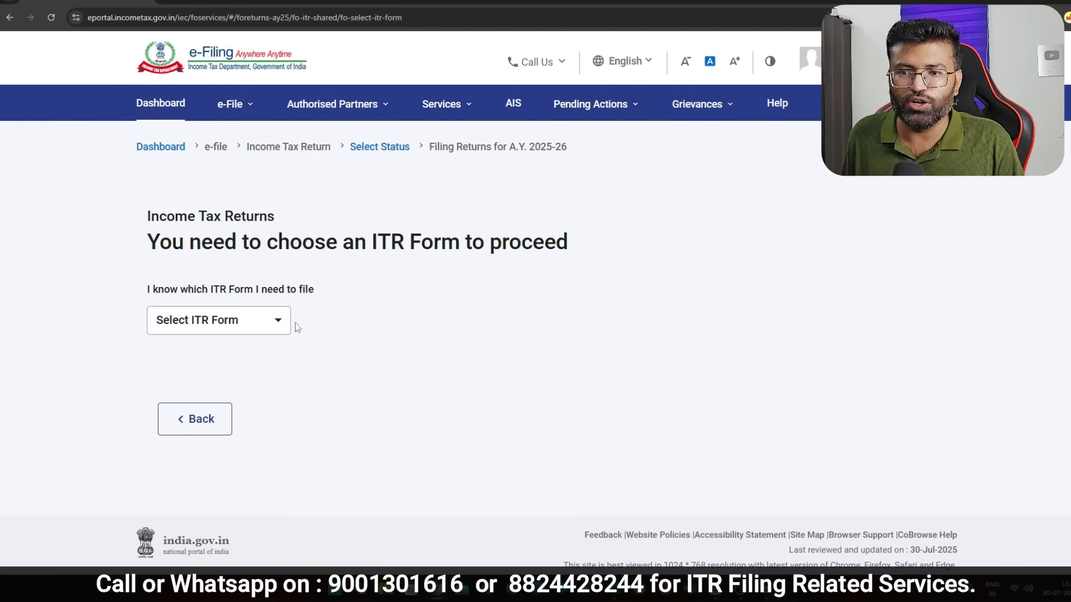
{"action": "left_click", "coordinate": [279, 322]}
{"action": "left_click", "coordinate": [267, 440]}
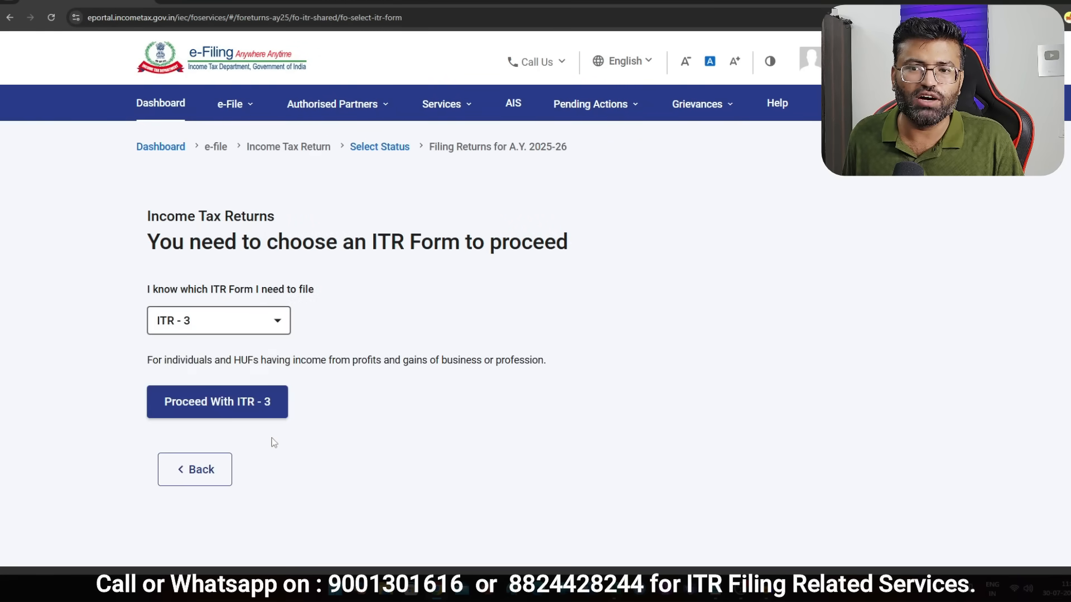
{"action": "left_click", "coordinate": [223, 400]}
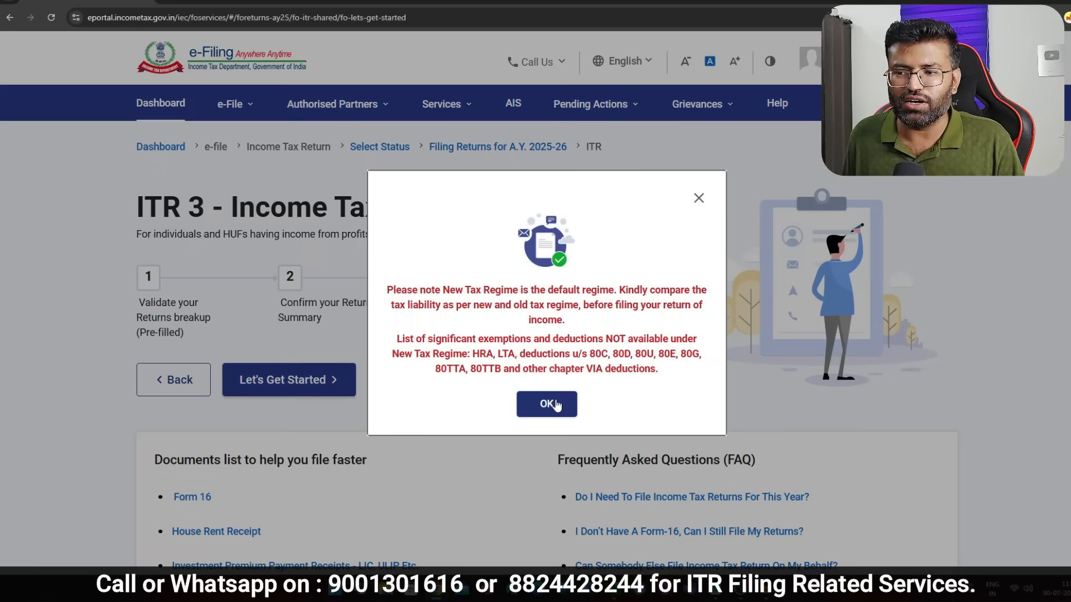
Dismiss the tax regime notice, start the return and continue with taxable income above the basic exemption limit as the filing reason
{"action": "left_click", "coordinate": [547, 403]}
{"action": "left_click", "coordinate": [305, 389]}
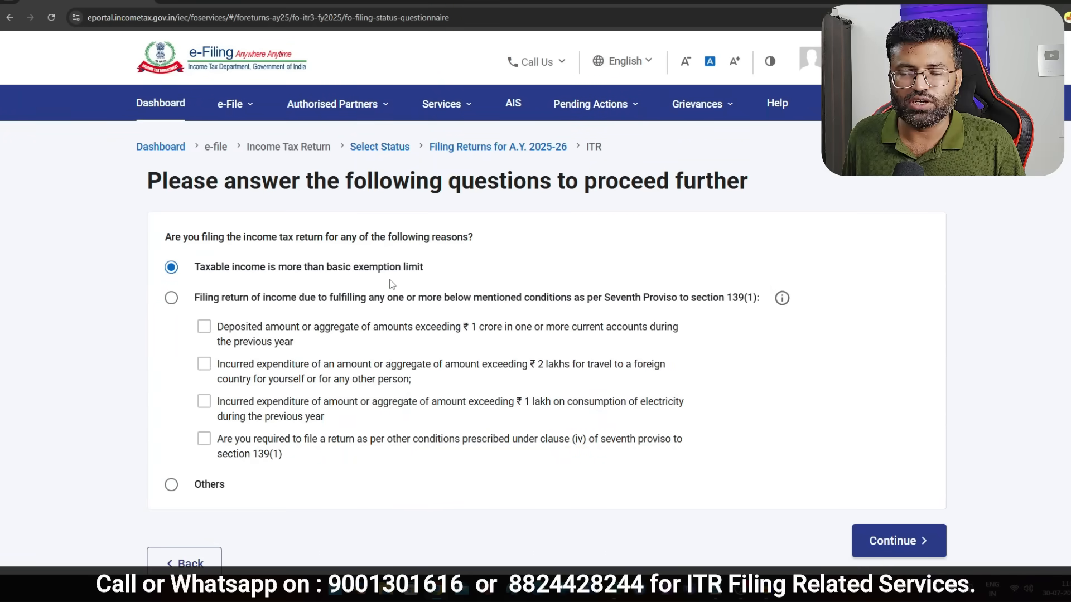
{"action": "left_click", "coordinate": [915, 541]}
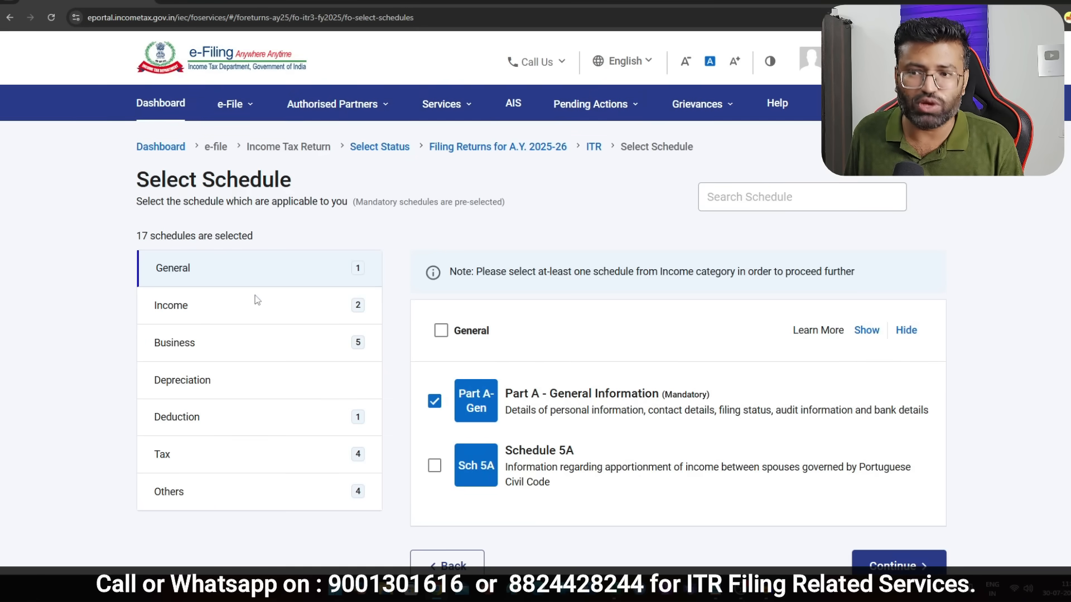
Review which schedules are selected in the Income, Business and Deduction categories
{"action": "left_click", "coordinate": [330, 308]}
{"action": "scroll", "coordinate": [610, 232], "scroll_direction": "down", "scroll_amount": 3}
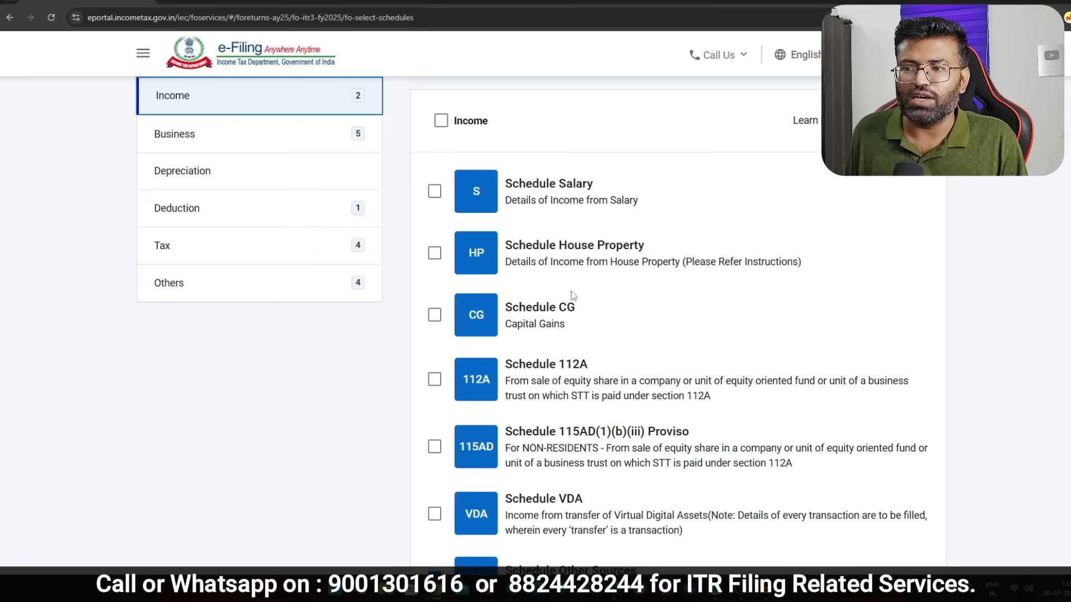
{"action": "scroll", "coordinate": [556, 344], "scroll_direction": "down", "scroll_amount": 1}
{"action": "scroll", "coordinate": [633, 443], "scroll_direction": "down", "scroll_amount": 2}
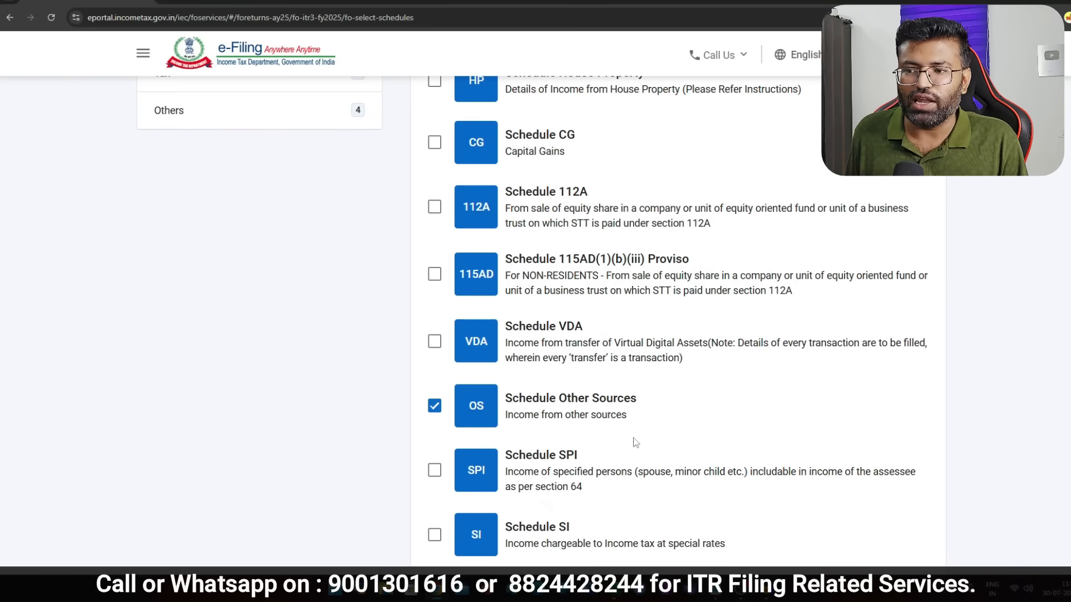
{"action": "scroll", "coordinate": [447, 372], "scroll_direction": "up", "scroll_amount": 4}
{"action": "left_click", "coordinate": [314, 207]}
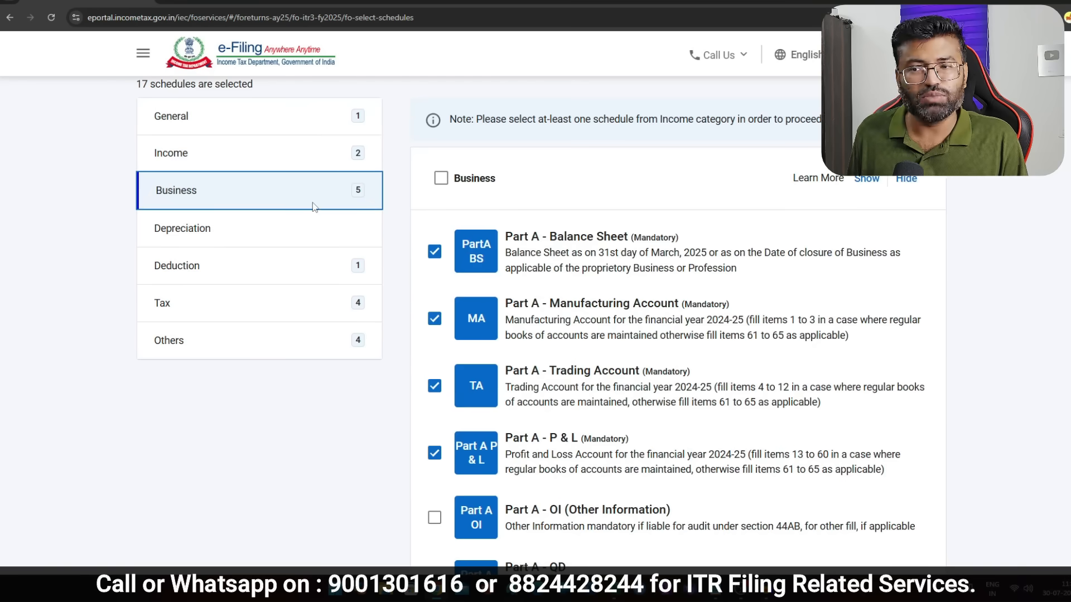
{"action": "scroll", "coordinate": [535, 352], "scroll_direction": "down", "scroll_amount": 8}
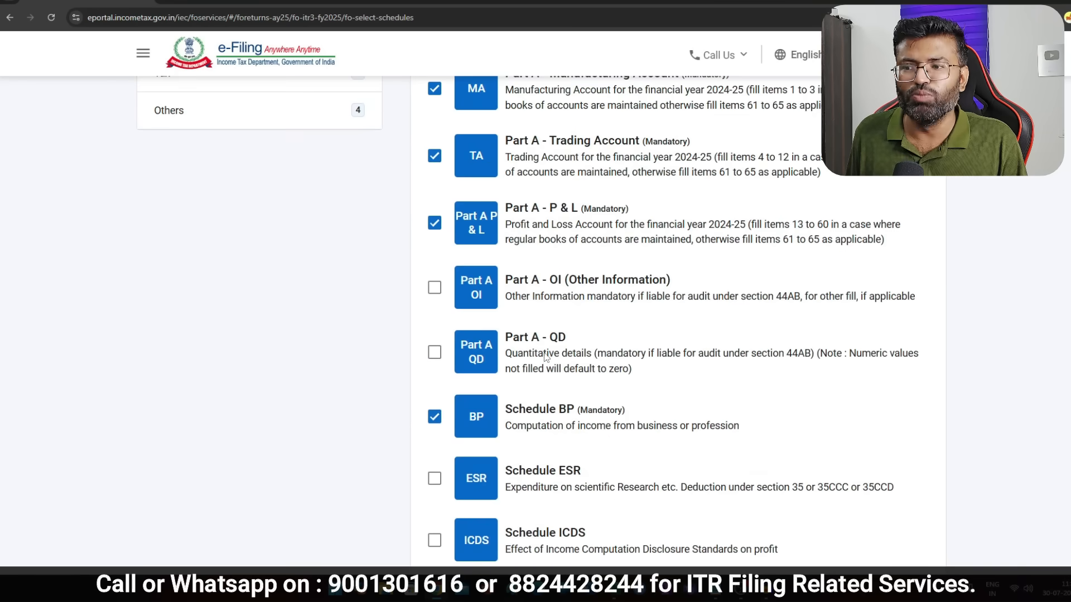
{"action": "scroll", "coordinate": [540, 336], "scroll_direction": "up", "scroll_amount": 6}
{"action": "scroll", "coordinate": [541, 342], "scroll_direction": "up", "scroll_amount": 2}
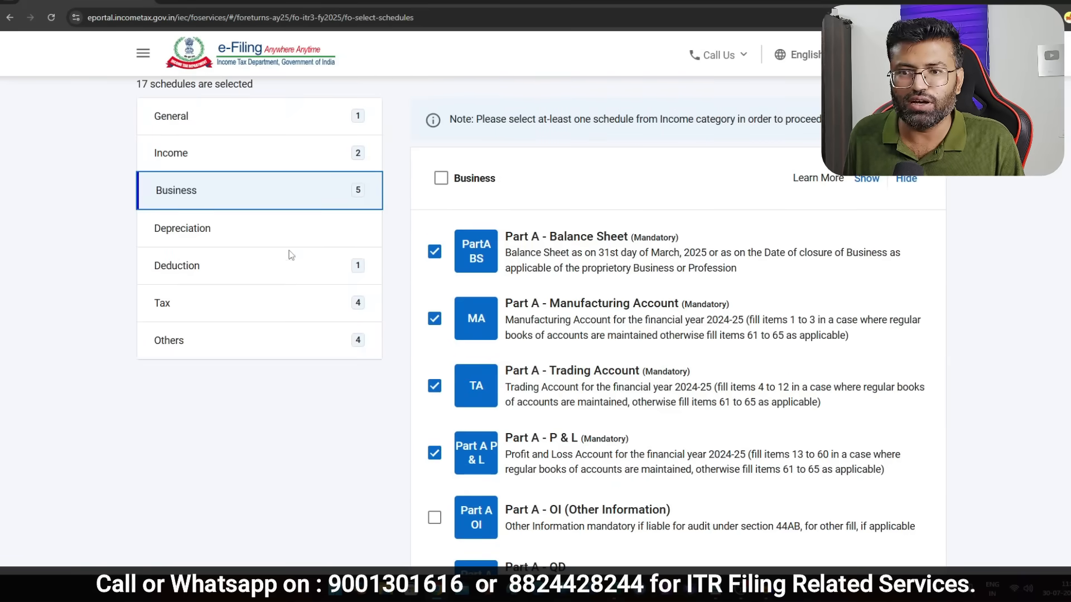
{"action": "left_click", "coordinate": [311, 264]}
{"action": "scroll", "coordinate": [311, 265], "scroll_direction": "down", "scroll_amount": 4}
{"action": "scroll", "coordinate": [324, 212], "scroll_direction": "up", "scroll_amount": 3}
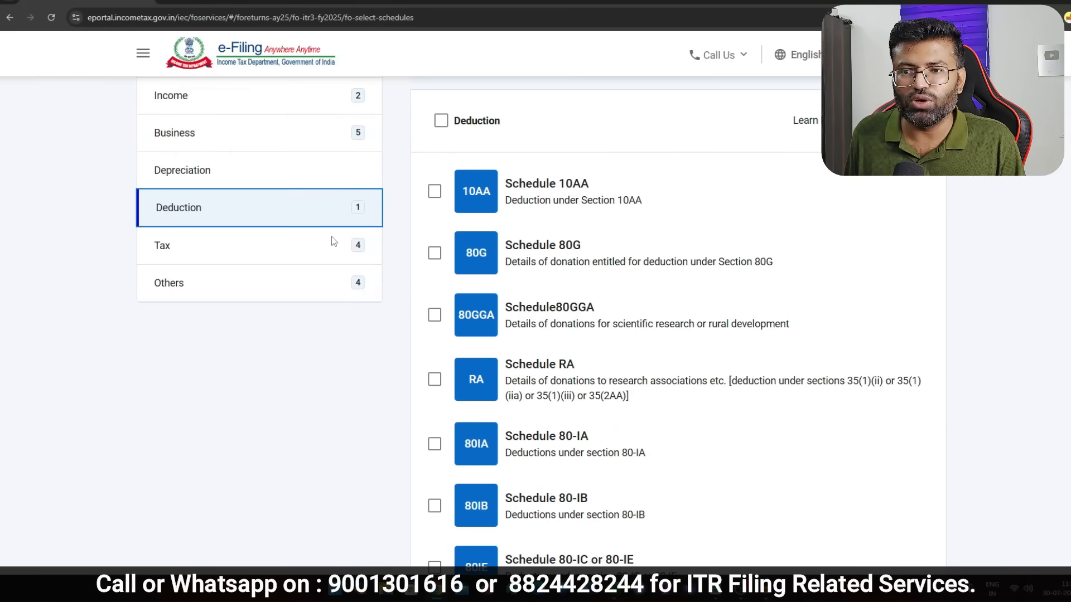
Deselect the Schedule: Tax deferred on ESOP in the Tax category
{"action": "left_click", "coordinate": [331, 236]}
{"action": "scroll", "coordinate": [466, 326], "scroll_direction": "down", "scroll_amount": 1}
{"action": "left_click", "coordinate": [435, 330]}
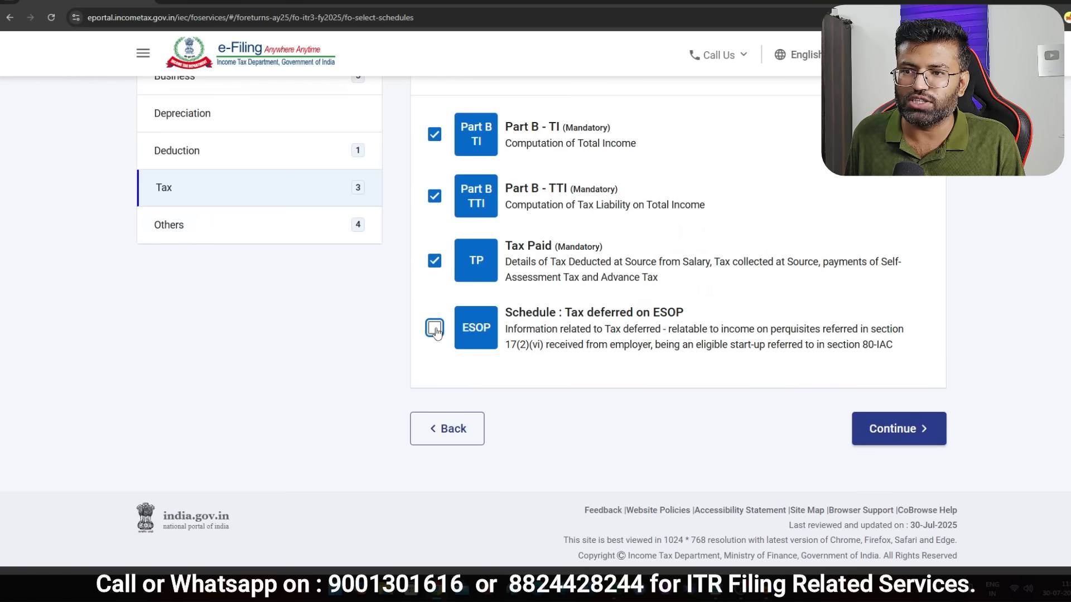
Check the schedules in the Others category and confirm the schedule selection to continue to the return's schedule list
{"action": "left_click", "coordinate": [323, 242]}
{"action": "scroll", "coordinate": [417, 246], "scroll_direction": "down", "scroll_amount": 4}
{"action": "left_click", "coordinate": [881, 437]}
{"action": "left_click", "coordinate": [546, 412]}
Open Part A - General Information and expand its Filing Status section
{"action": "scroll", "coordinate": [473, 270], "scroll_direction": "up", "scroll_amount": 7}
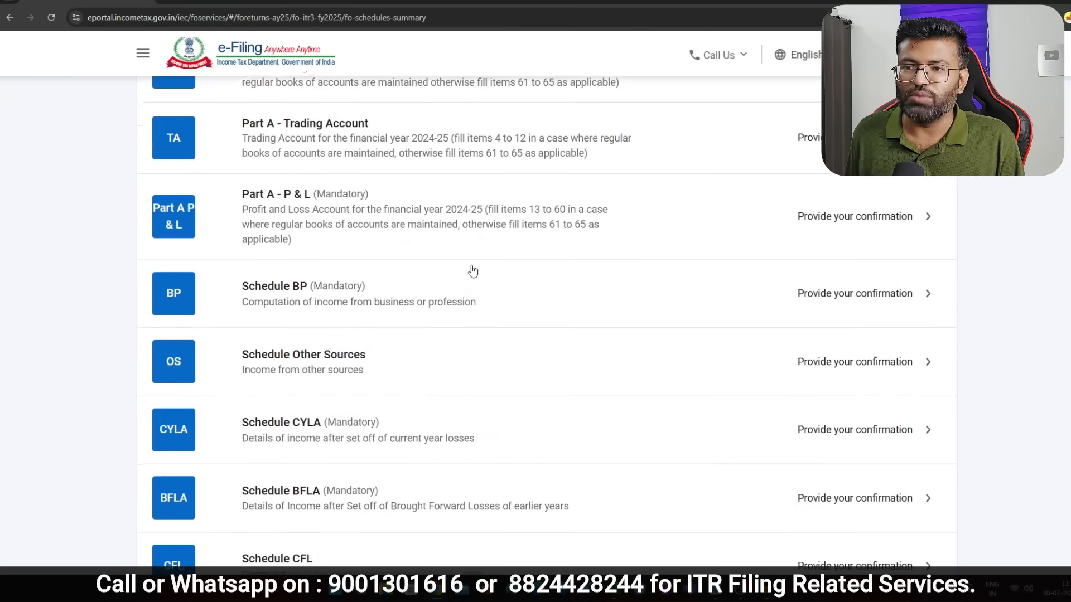
{"action": "left_click", "coordinate": [465, 263]}
{"action": "scroll", "coordinate": [276, 284], "scroll_direction": "down", "scroll_amount": 4}
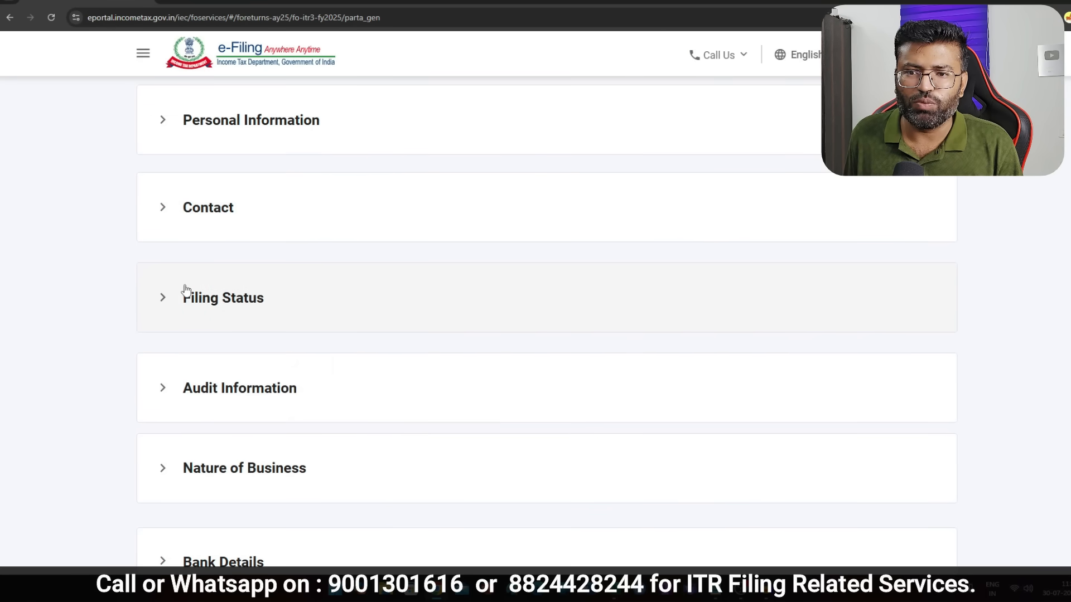
{"action": "left_click", "coordinate": [167, 301]}
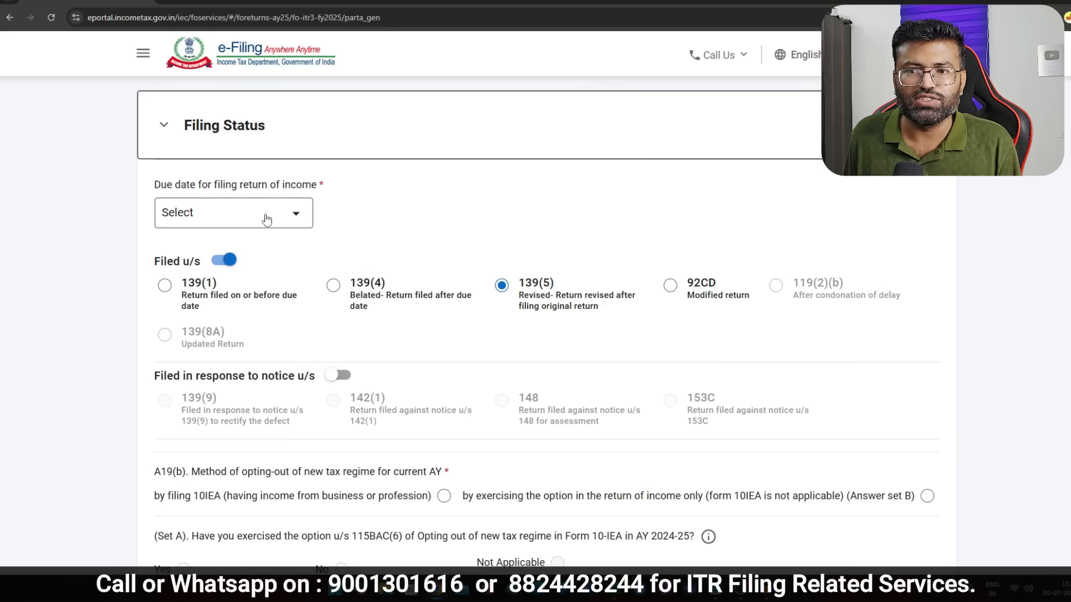
Set the due date for filing the return of income to 31st July
{"action": "left_click", "coordinate": [266, 217]}
{"action": "left_click", "coordinate": [279, 279]}
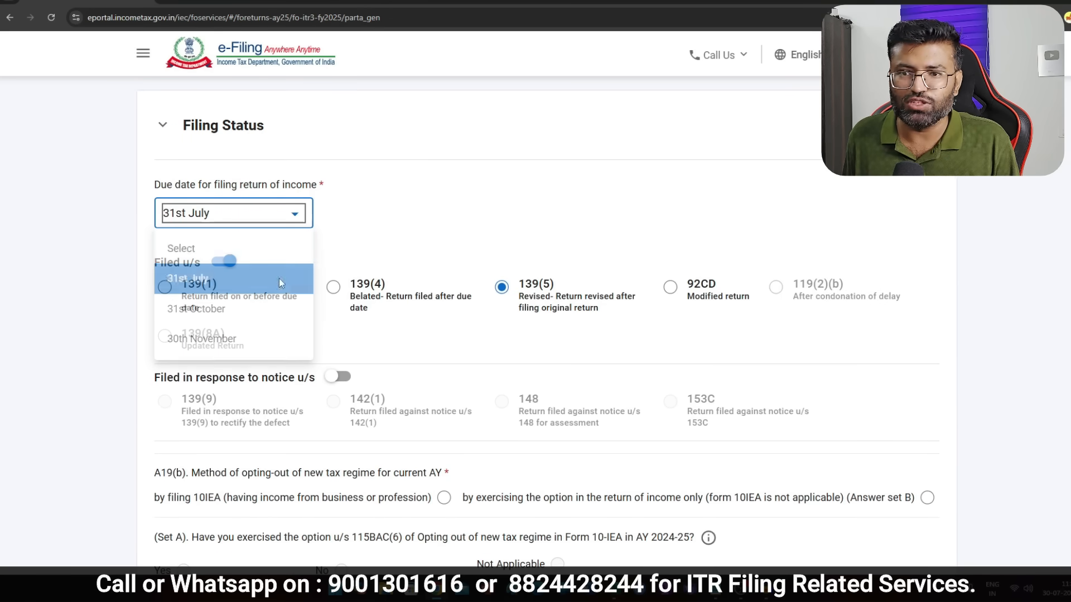
{"action": "left_click", "coordinate": [270, 212]}
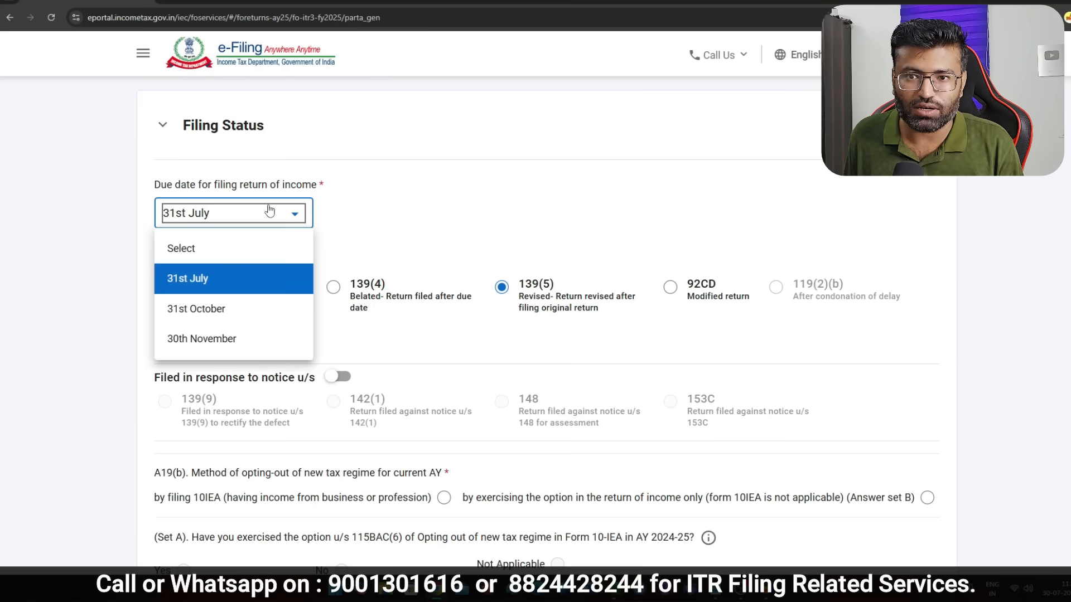
{"action": "left_click", "coordinate": [270, 211]}
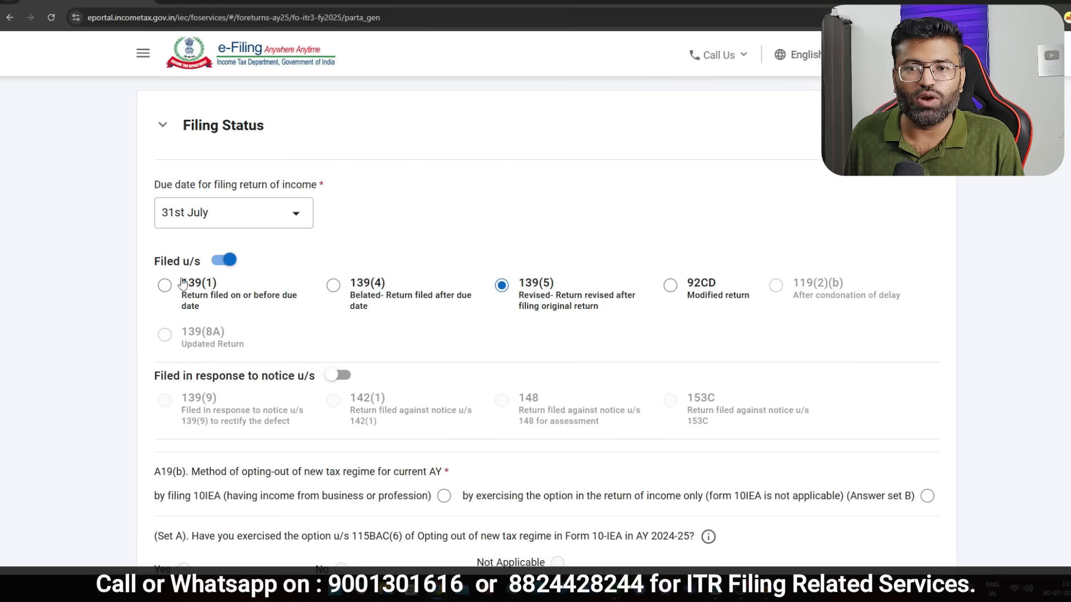
In question A19(b), choose filing 10IEA (having income from business or profession) as the opt-out method for the new tax regime
{"action": "scroll", "coordinate": [166, 292], "scroll_direction": "down", "scroll_amount": 6}
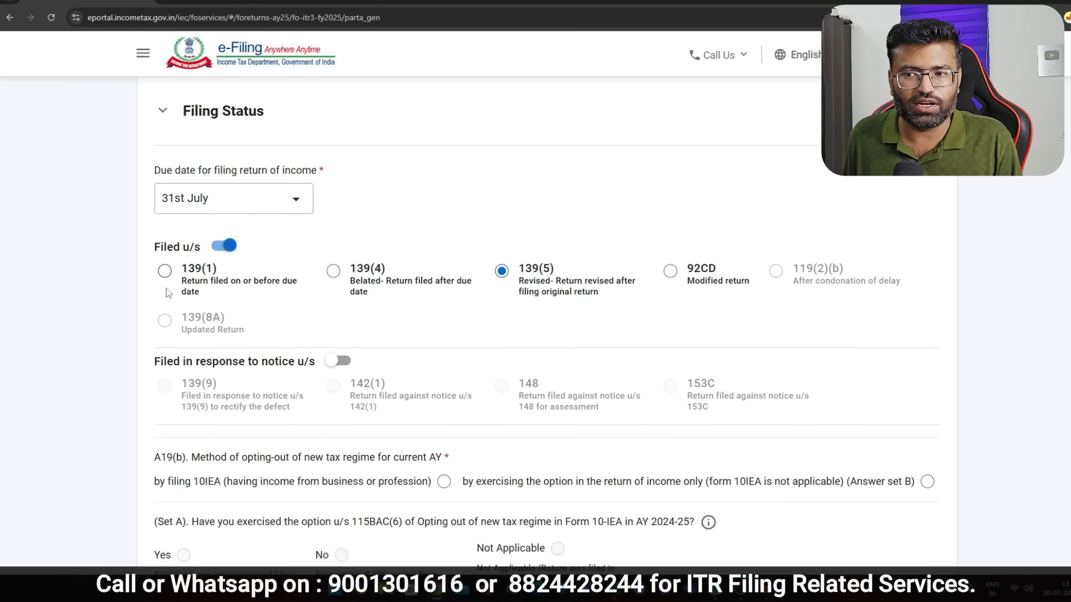
{"action": "left_click_drag", "start_coordinate": [191, 125], "coordinate": [416, 134]}
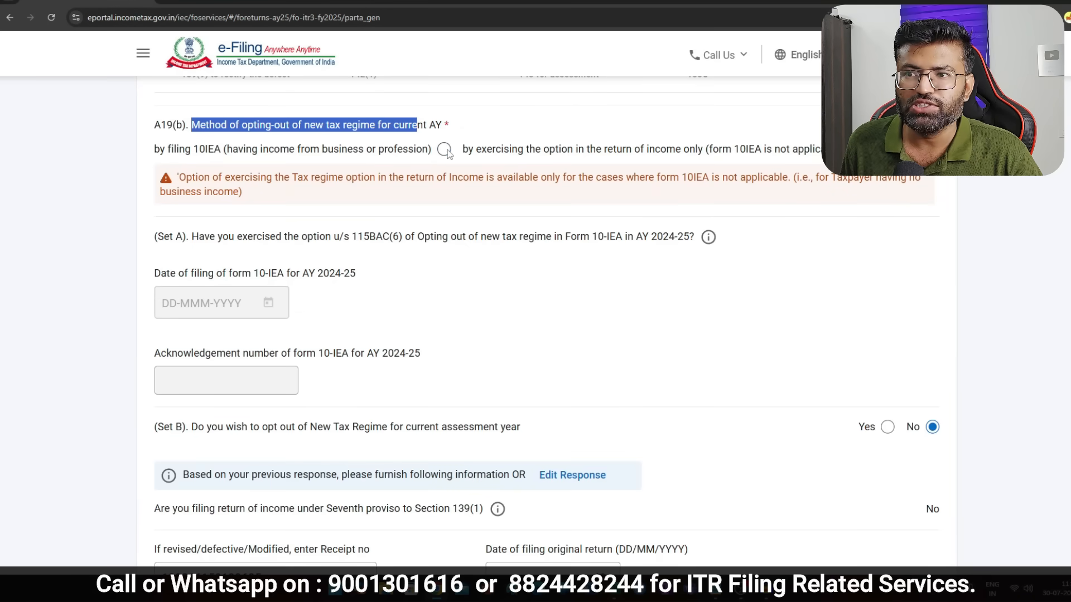
{"action": "left_click", "coordinate": [444, 150]}
Answer No to having opted out in Form 10-IEA for AY 2024-25 and No to opting out for the current assessment year
{"action": "left_click_drag", "start_coordinate": [200, 201], "coordinate": [540, 207]}
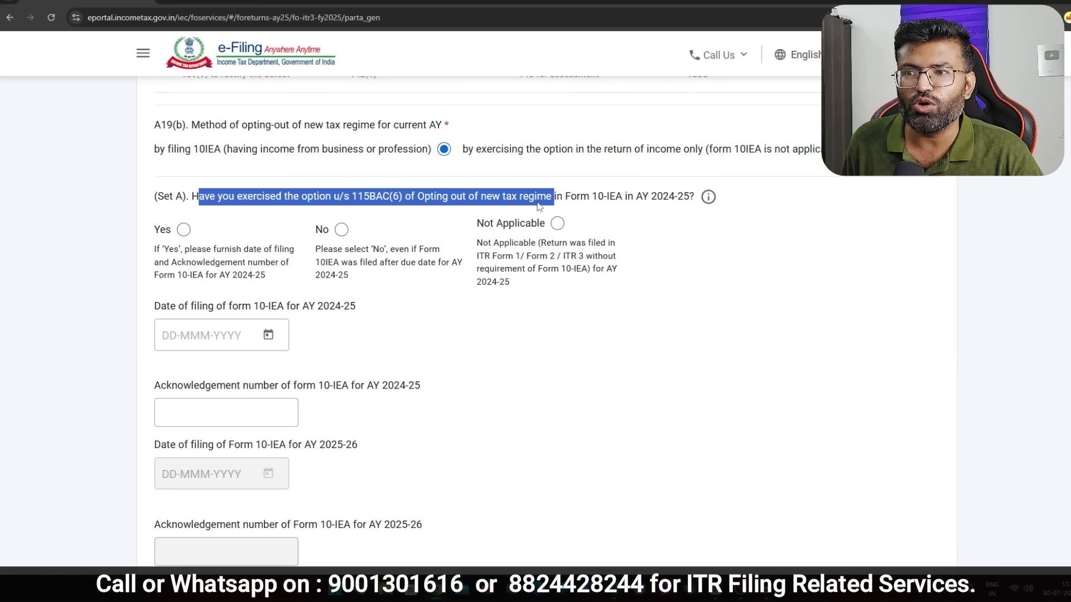
{"action": "left_click", "coordinate": [340, 232]}
{"action": "scroll", "coordinate": [297, 273], "scroll_direction": "down", "scroll_amount": 2}
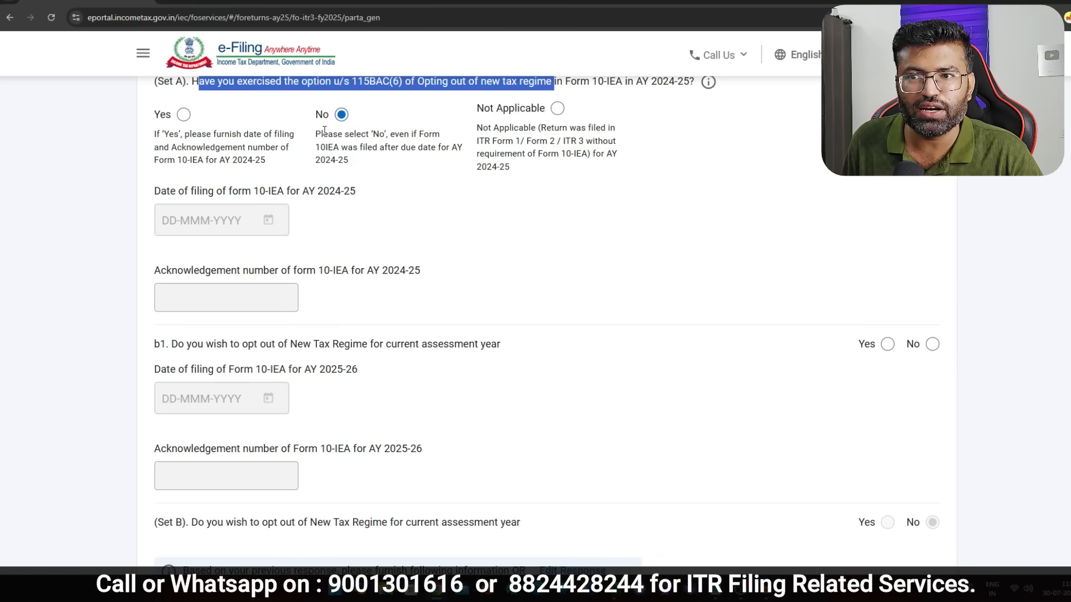
{"action": "left_click", "coordinate": [932, 344]}
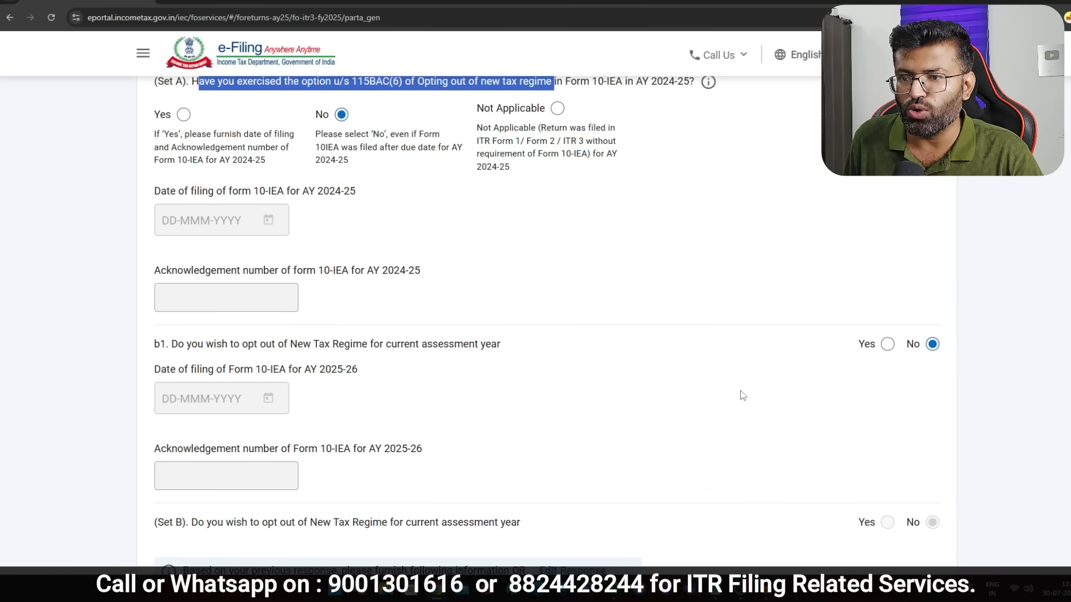
Set the residential status condition to being in India for 182 days or more [section 6(1)(a)] and check the remaining filing status answers
{"action": "scroll", "coordinate": [465, 362], "scroll_direction": "down", "scroll_amount": 4}
{"action": "scroll", "coordinate": [466, 363], "scroll_direction": "down", "scroll_amount": 8}
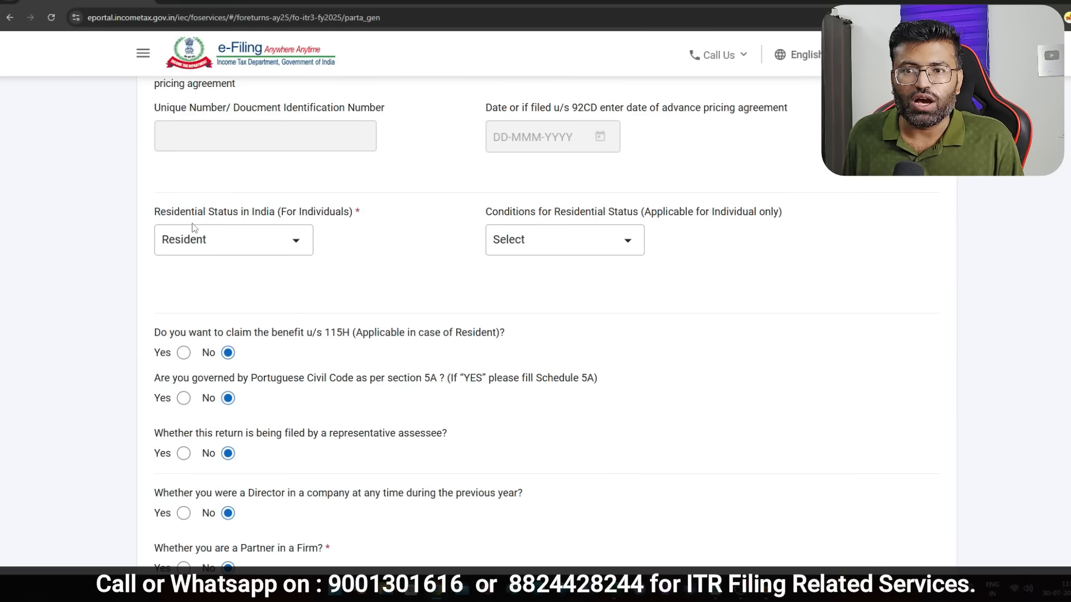
{"action": "left_click", "coordinate": [564, 247]}
{"action": "left_click", "coordinate": [579, 313]}
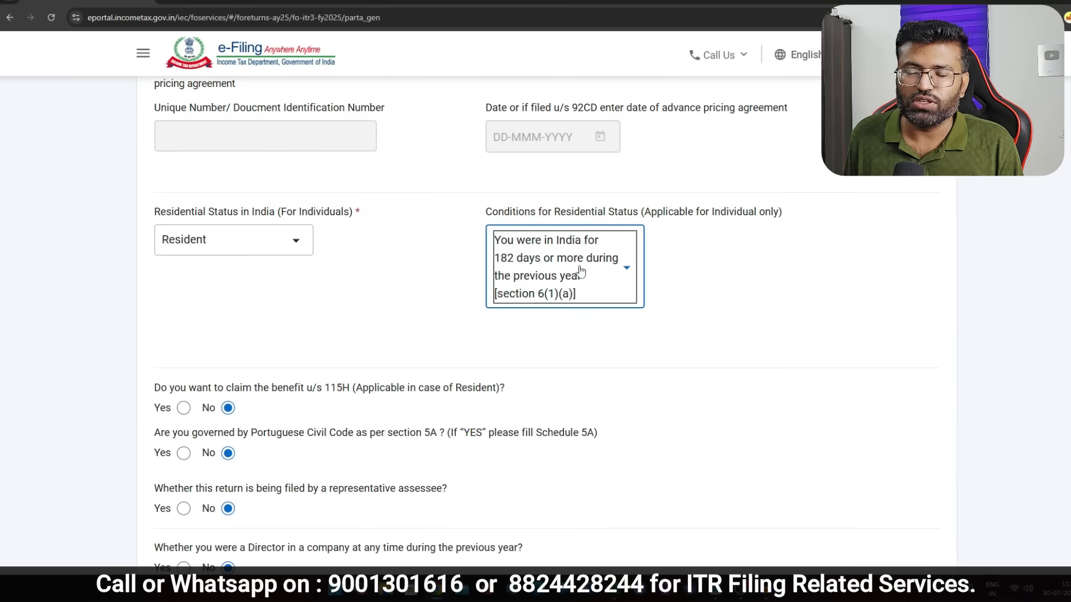
{"action": "scroll", "coordinate": [411, 263], "scroll_direction": "down", "scroll_amount": 6}
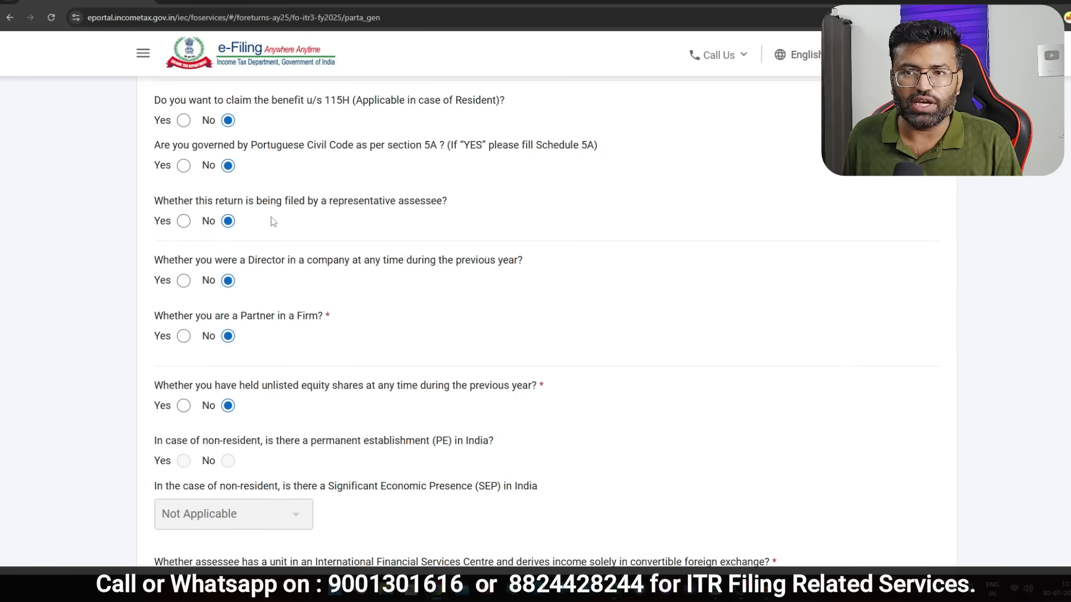
{"action": "scroll", "coordinate": [276, 181], "scroll_direction": "down", "scroll_amount": 9}
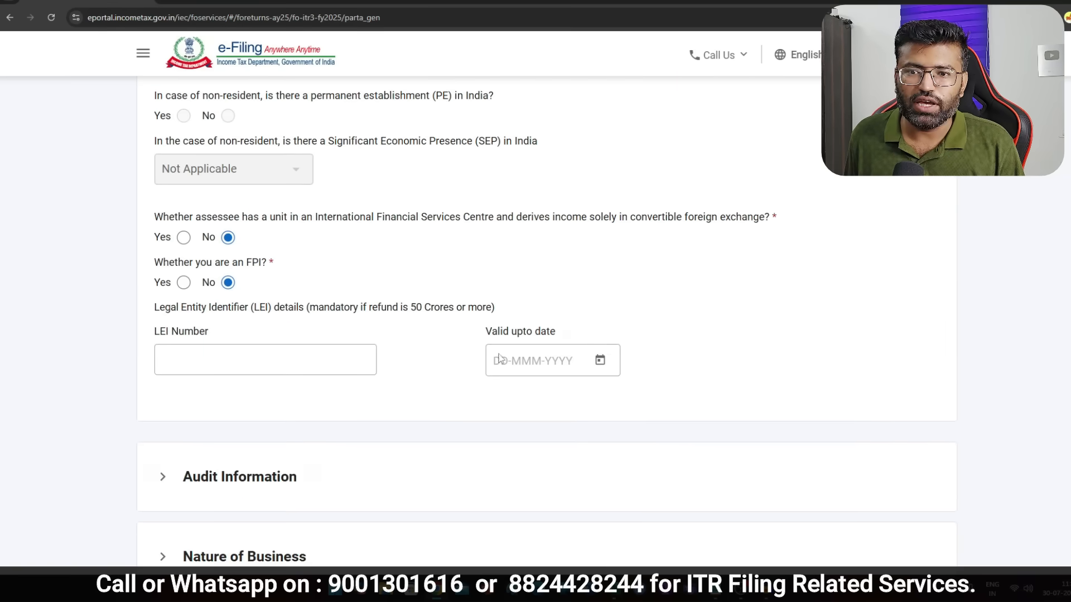
In Audit Information, answer No to a2 on presumptive sections, mark turnover as not exceeding 1 crore, and answer No to audit under section 44AB
{"action": "left_click", "coordinate": [239, 246]}
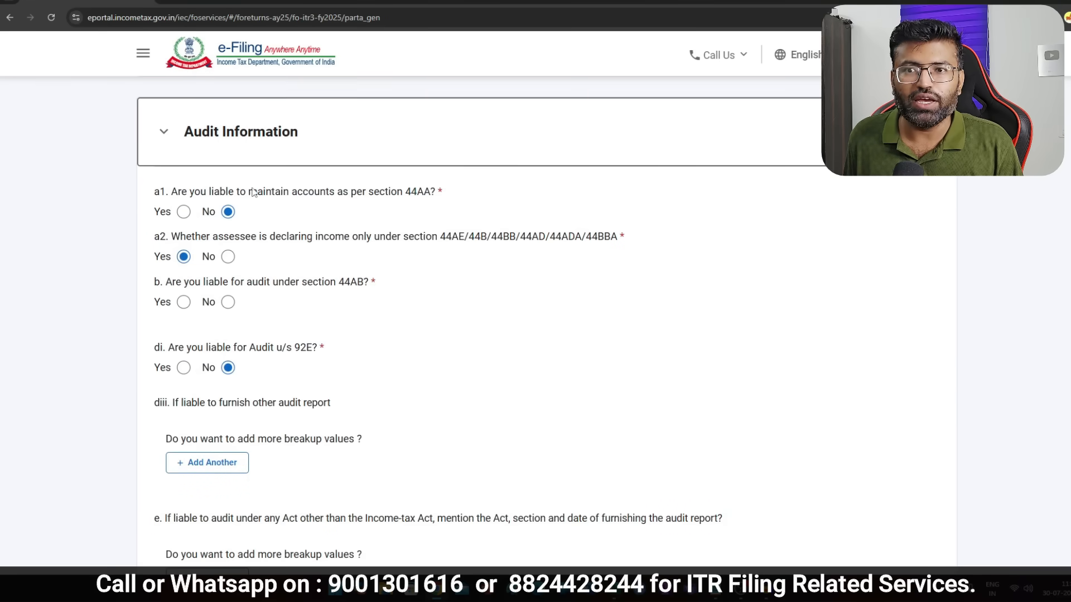
{"action": "left_click_drag", "start_coordinate": [183, 192], "coordinate": [398, 196]}
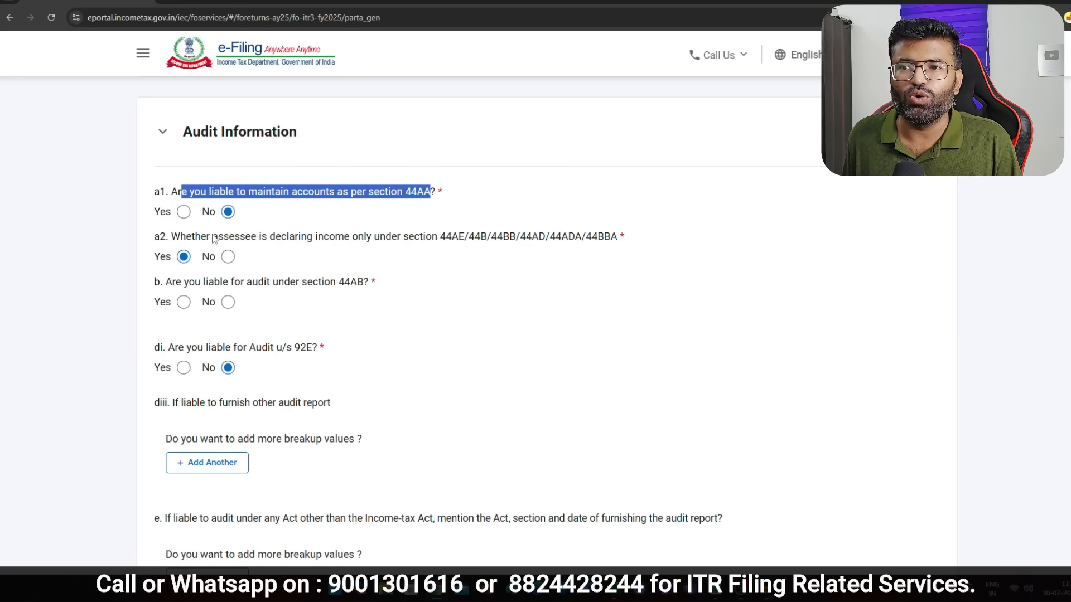
{"action": "left_click_drag", "start_coordinate": [201, 240], "coordinate": [578, 244]}
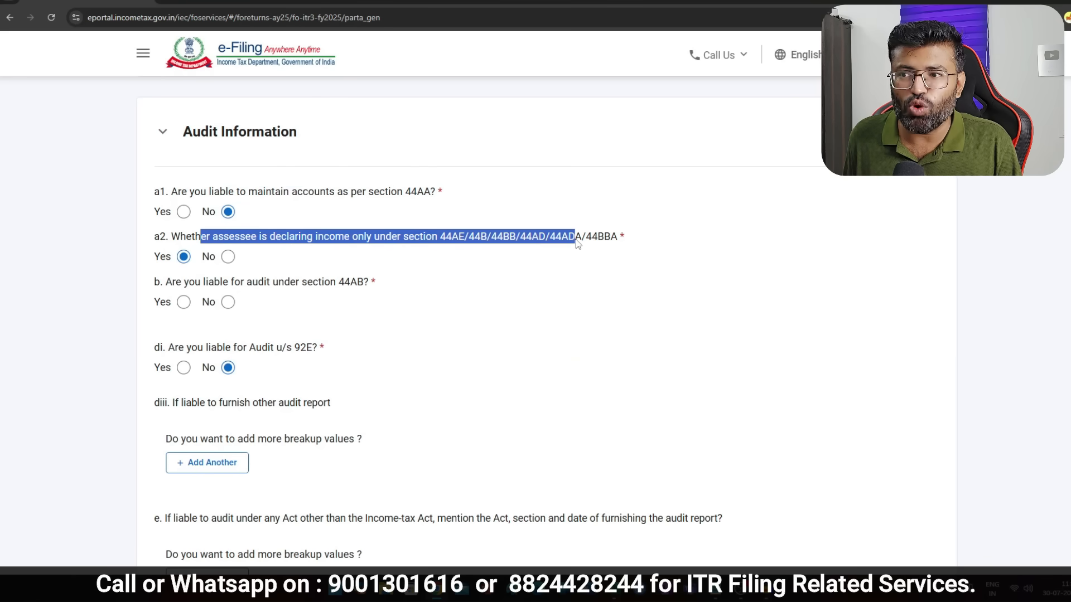
{"action": "left_click", "coordinate": [227, 257]}
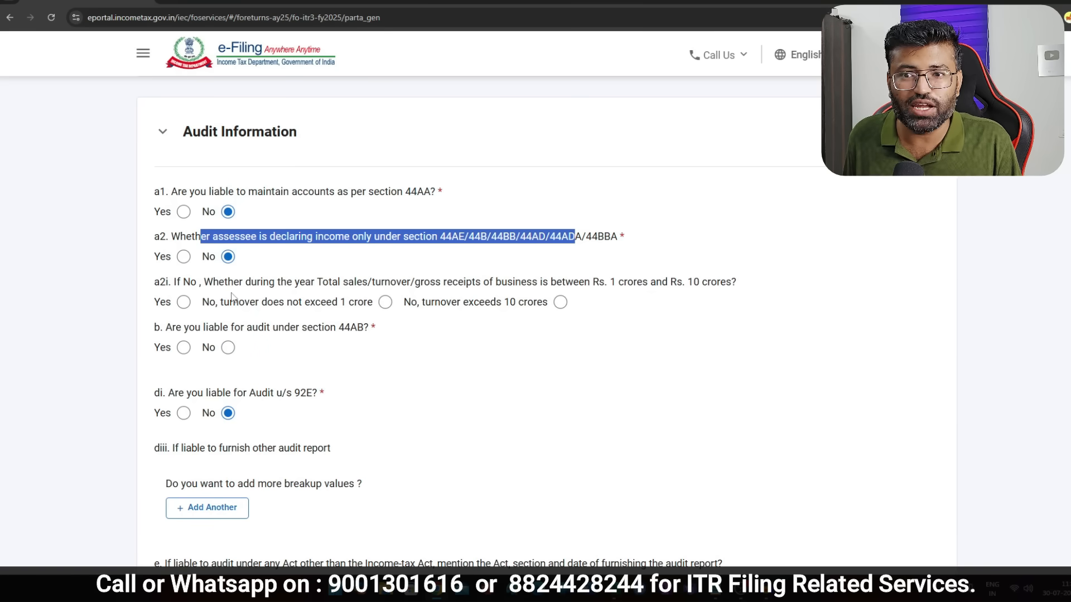
{"action": "left_click_drag", "start_coordinate": [173, 285], "coordinate": [540, 289]}
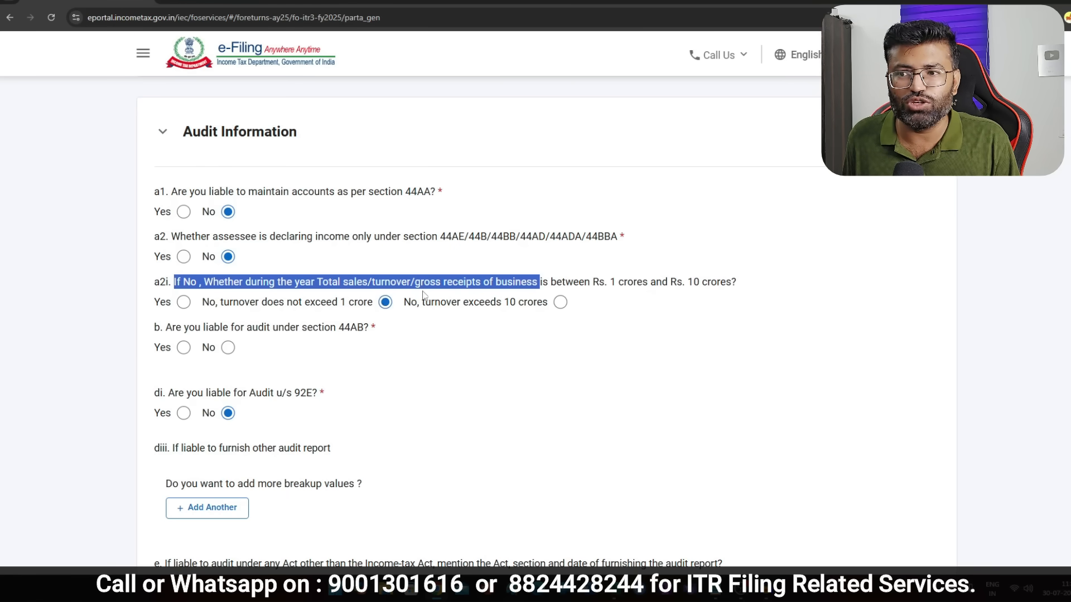
{"action": "scroll", "coordinate": [219, 183], "scroll_direction": "down", "scroll_amount": 4}
{"action": "scroll", "coordinate": [310, 126], "scroll_direction": "up", "scroll_amount": 1}
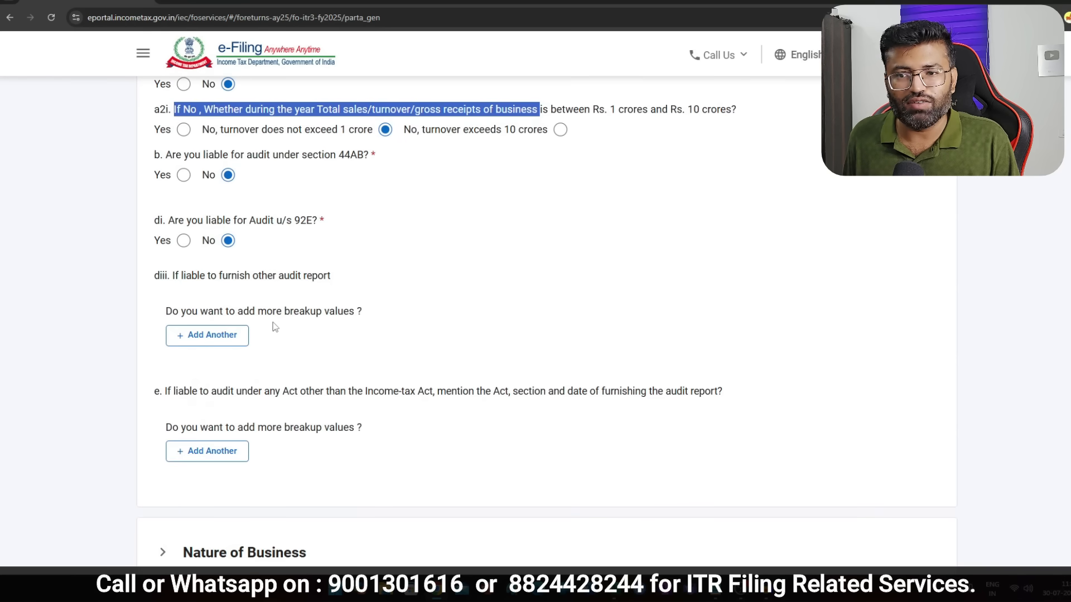
Add a Nature of Business entry with code 13018-Other financial intermediation services n.e.c
{"action": "scroll", "coordinate": [275, 327], "scroll_direction": "down", "scroll_amount": 3}
{"action": "left_click", "coordinate": [208, 378]}
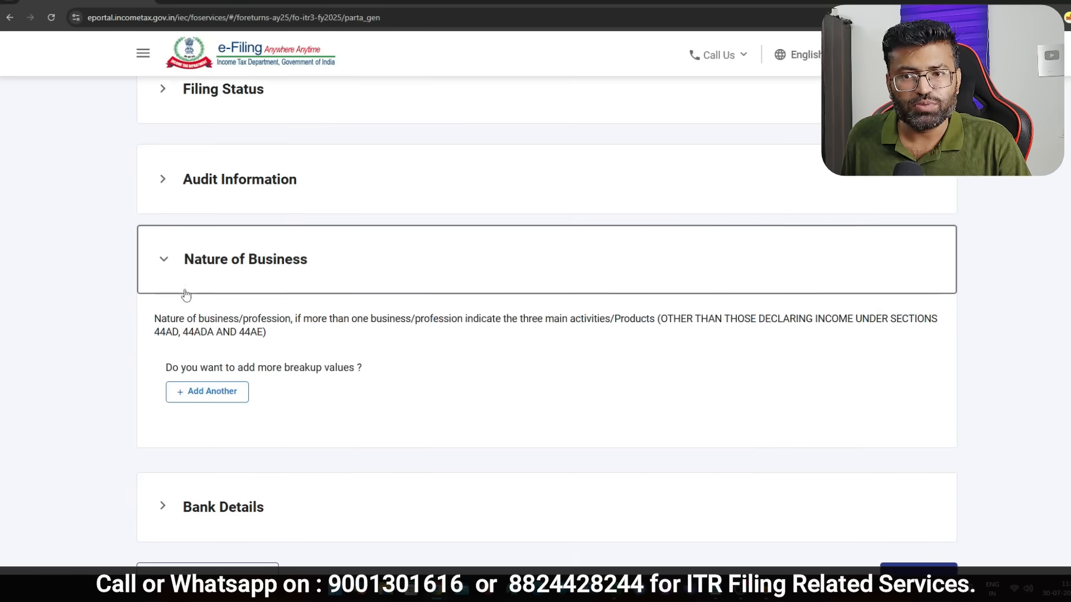
{"action": "scroll", "coordinate": [186, 295], "scroll_direction": "down", "scroll_amount": 3}
{"action": "left_click", "coordinate": [223, 243]}
{"action": "left_click", "coordinate": [280, 360]}
{"action": "scroll", "coordinate": [268, 440], "scroll_direction": "down", "scroll_amount": 15}
{"action": "scroll", "coordinate": [264, 463], "scroll_direction": "down", "scroll_amount": 15}
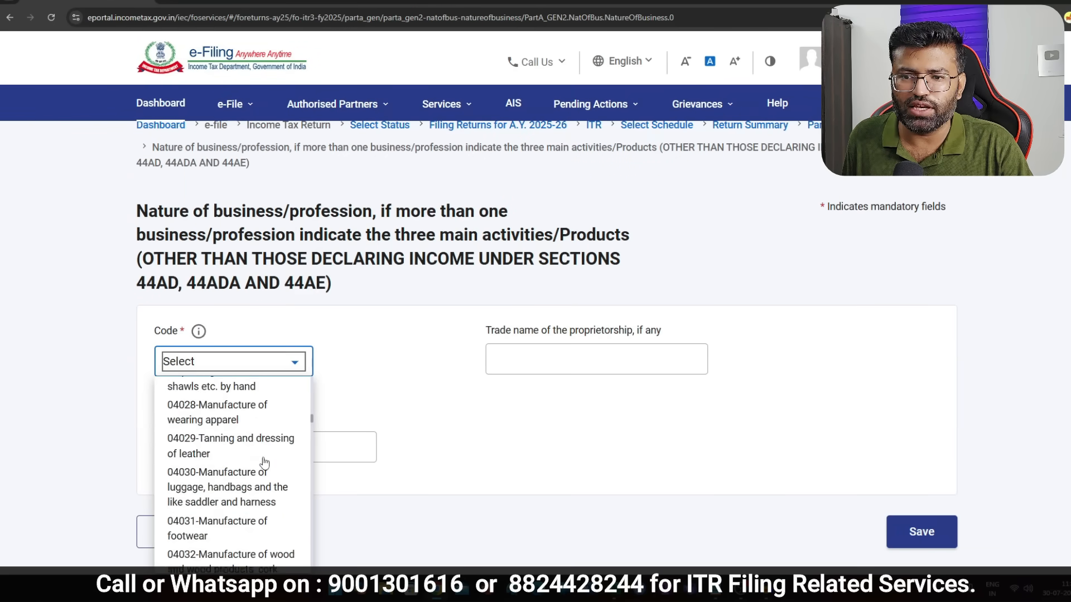
{"action": "scroll", "coordinate": [264, 464], "scroll_direction": "down", "scroll_amount": 20}
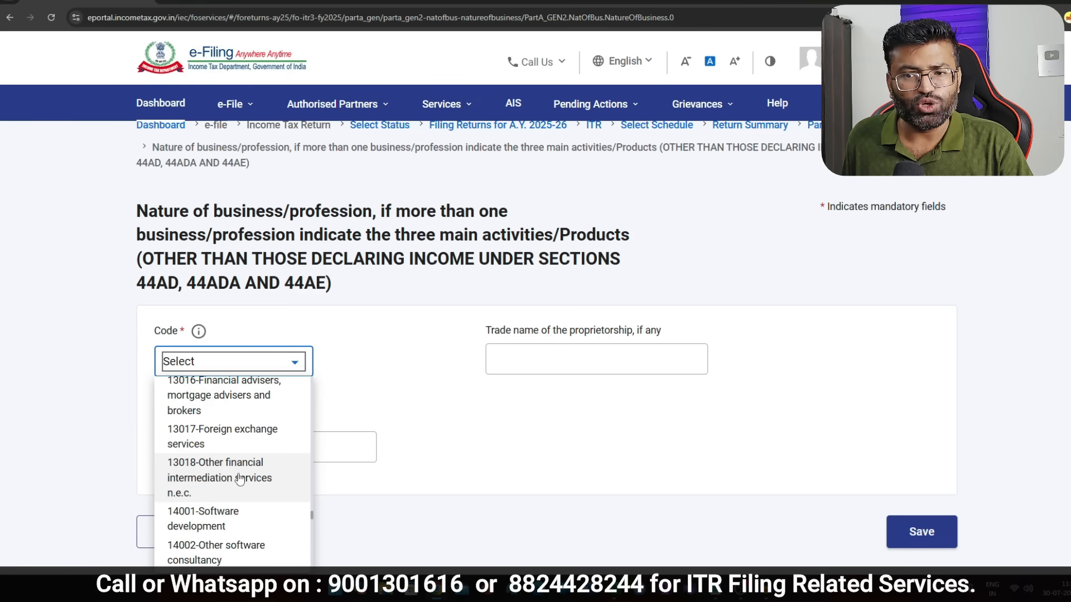
{"action": "left_click", "coordinate": [269, 478]}
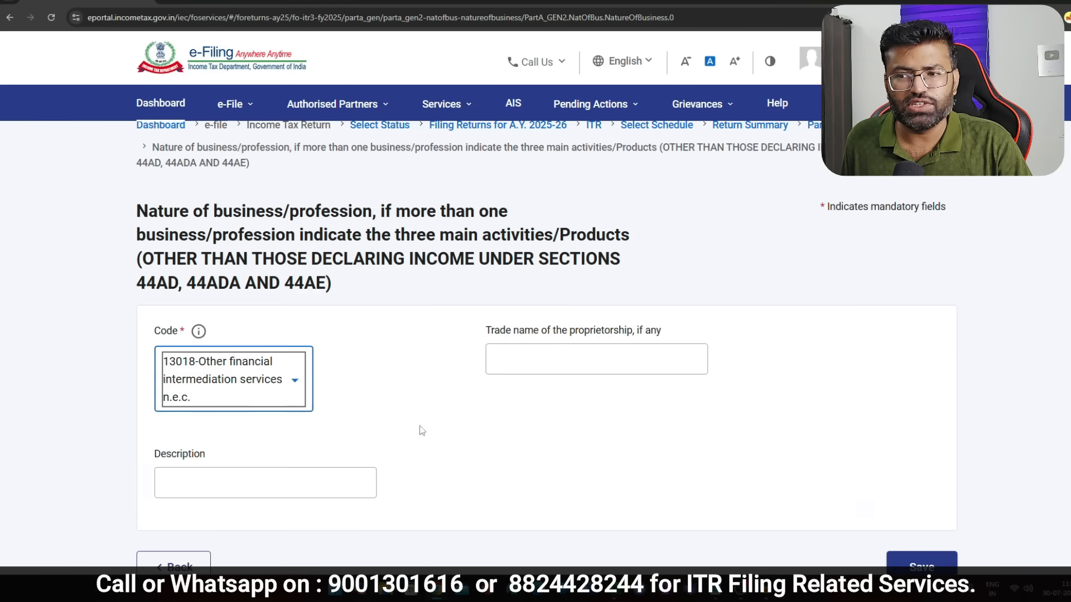
Enter the description FNO Intraday and the trade name RC for the business, and save the entry
{"action": "left_click", "coordinate": [638, 359]}
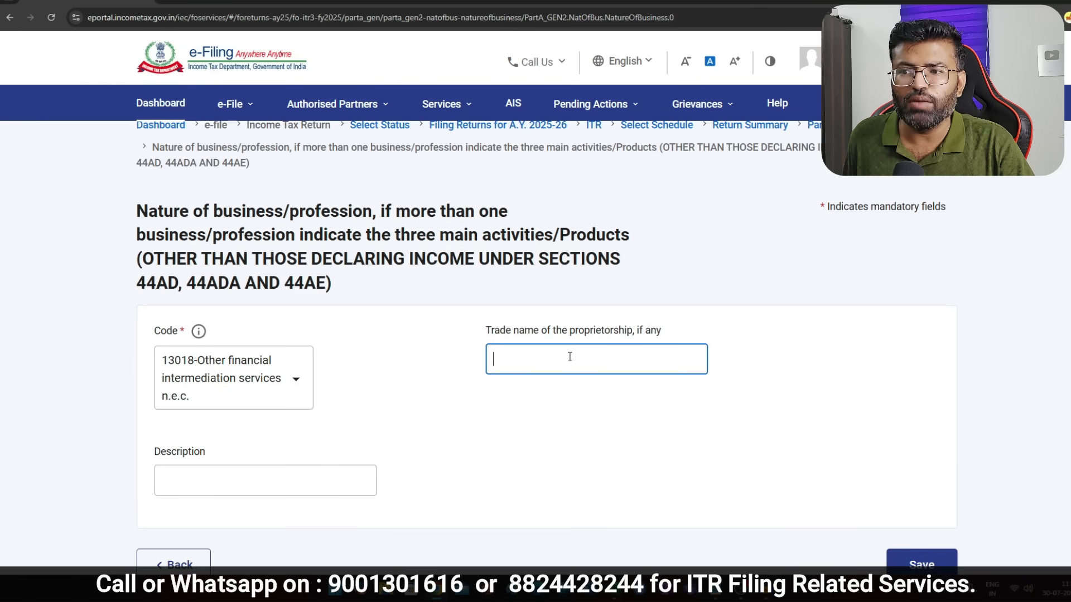
{"action": "left_click", "coordinate": [252, 479]}
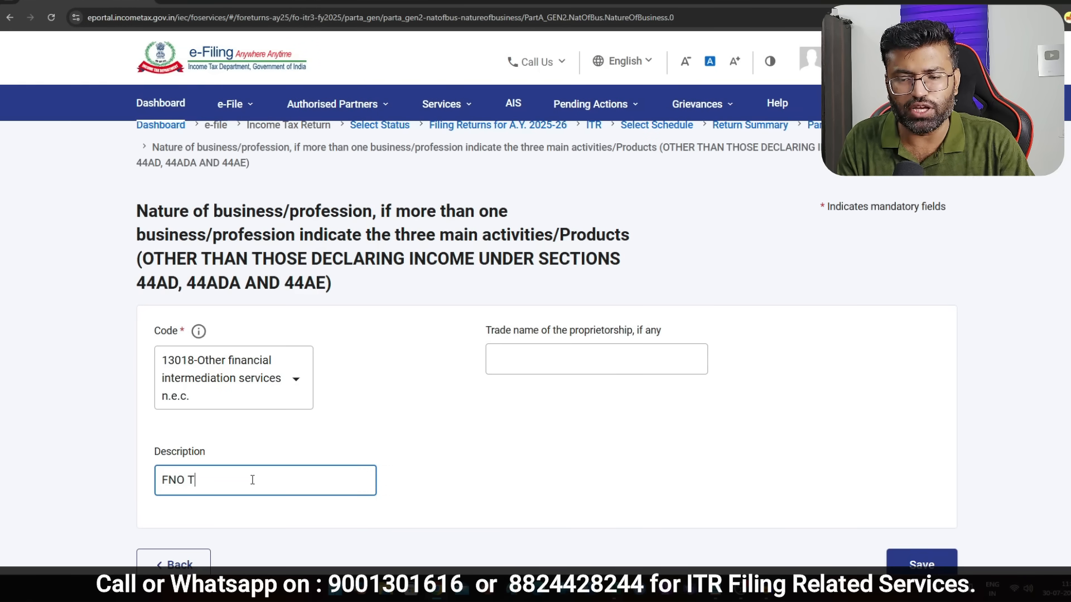
{"action": "type", "text": "FNO Intraday"}
{"action": "left_click", "coordinate": [594, 368]}
{"action": "type", "text": "RC"}
{"action": "left_click", "coordinate": [922, 564]}
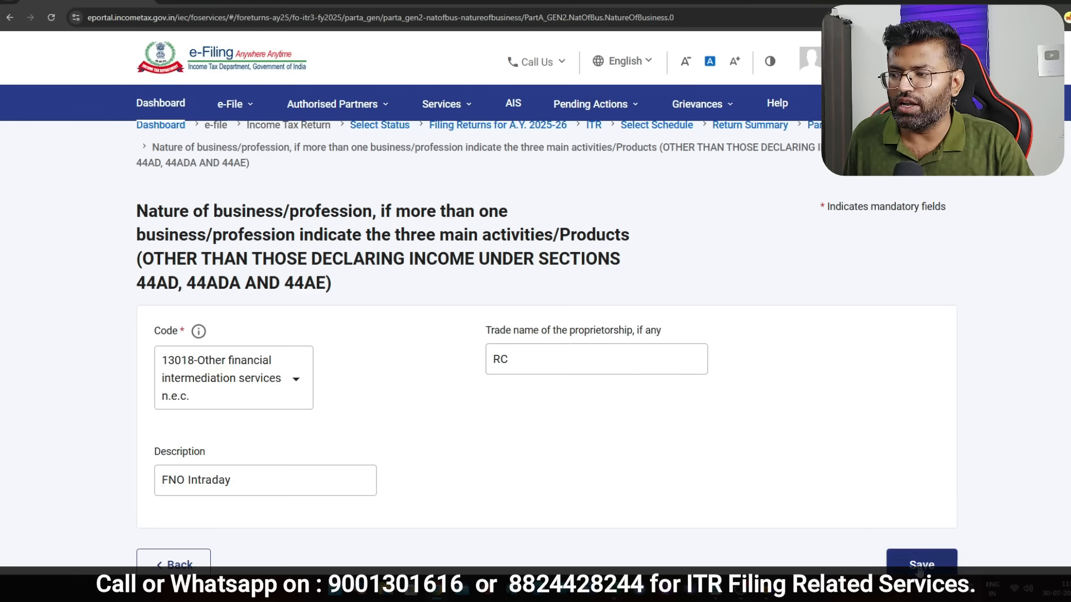
Review the bank accounts and refund nomination under Bank Details, and confirm Part A - General Information
{"action": "scroll", "coordinate": [511, 372], "scroll_direction": "down", "scroll_amount": 8}
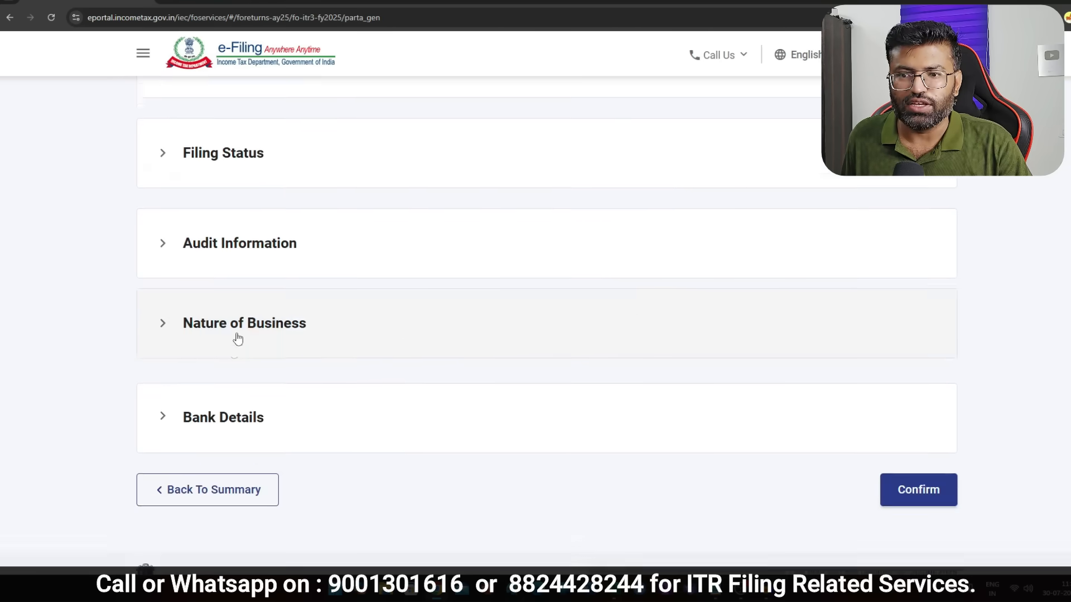
{"action": "left_click", "coordinate": [296, 364]}
{"action": "scroll", "coordinate": [529, 287], "scroll_direction": "down", "scroll_amount": 5}
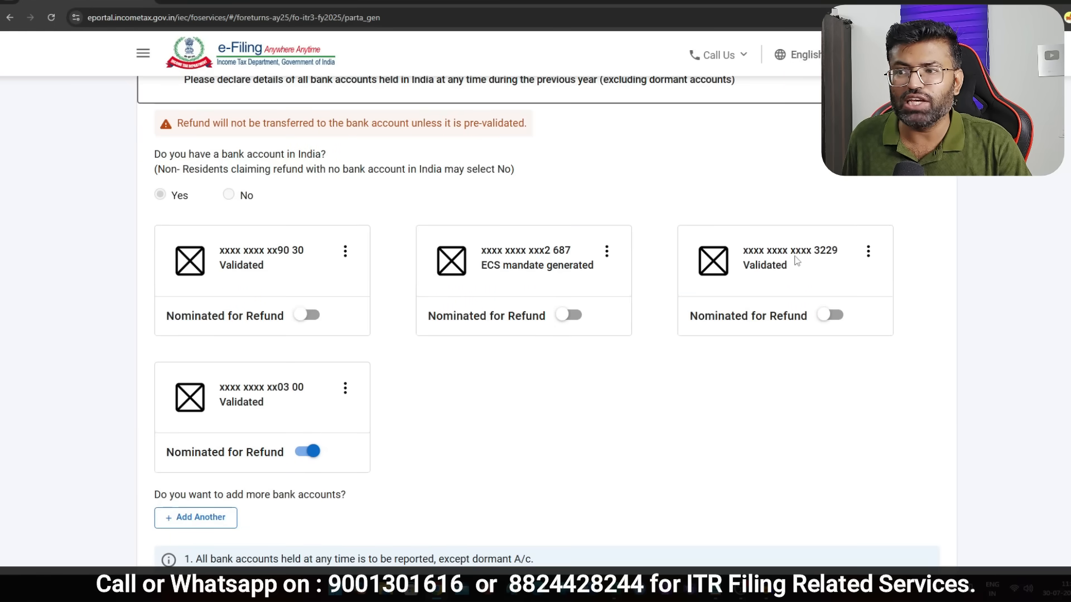
{"action": "scroll", "coordinate": [329, 346], "scroll_direction": "down", "scroll_amount": 4}
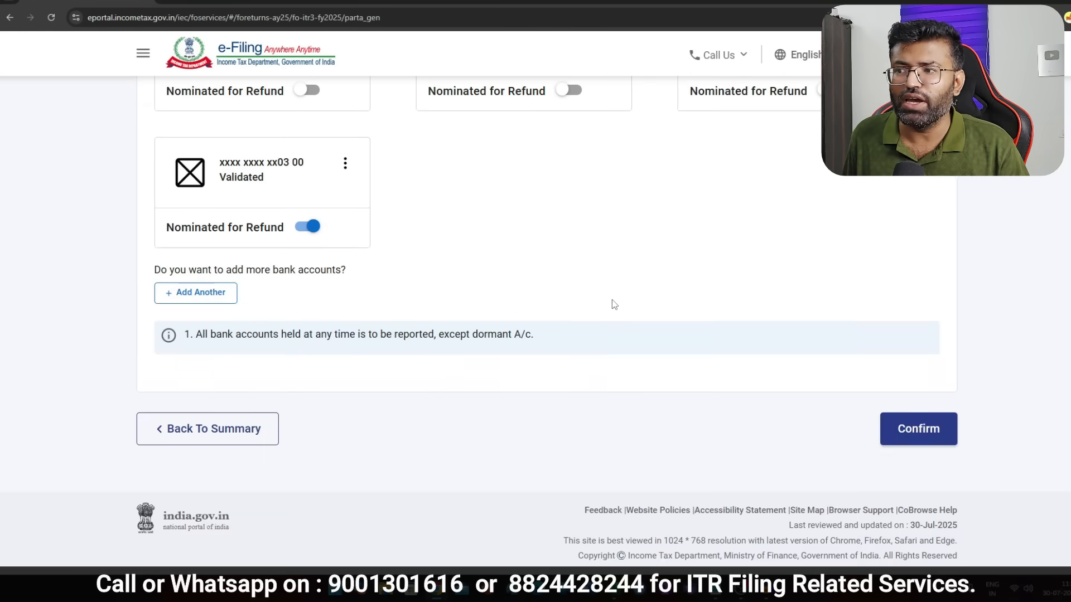
{"action": "left_click", "coordinate": [922, 432]}
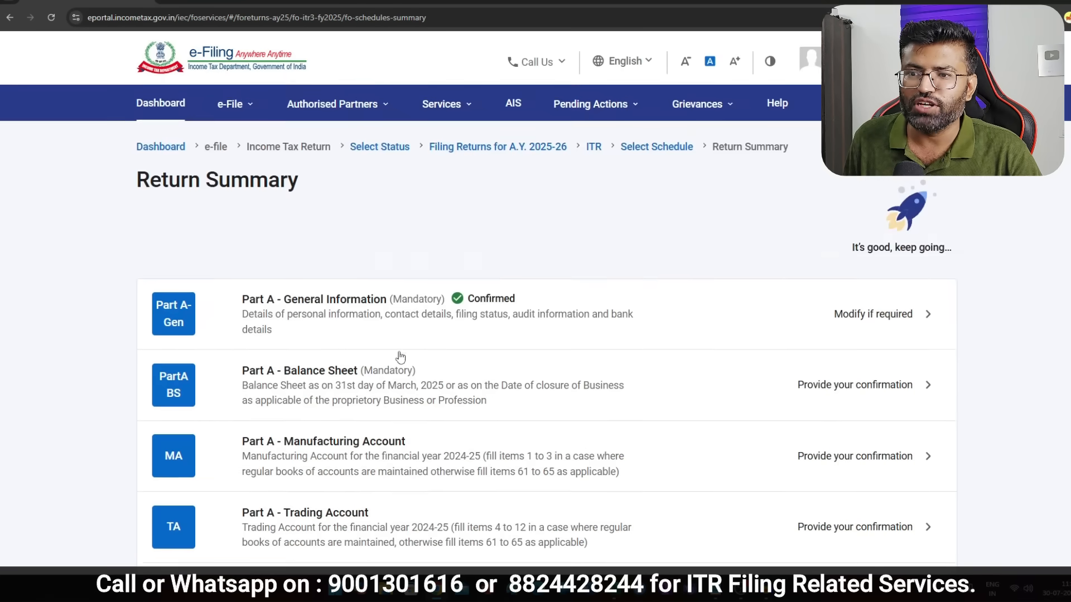
Open the Part A - Balance Sheet schedule and expand the section for regular books of account not maintained
{"action": "scroll", "coordinate": [400, 354], "scroll_direction": "down", "scroll_amount": 5}
{"action": "scroll", "coordinate": [400, 351], "scroll_direction": "up", "scroll_amount": 2}
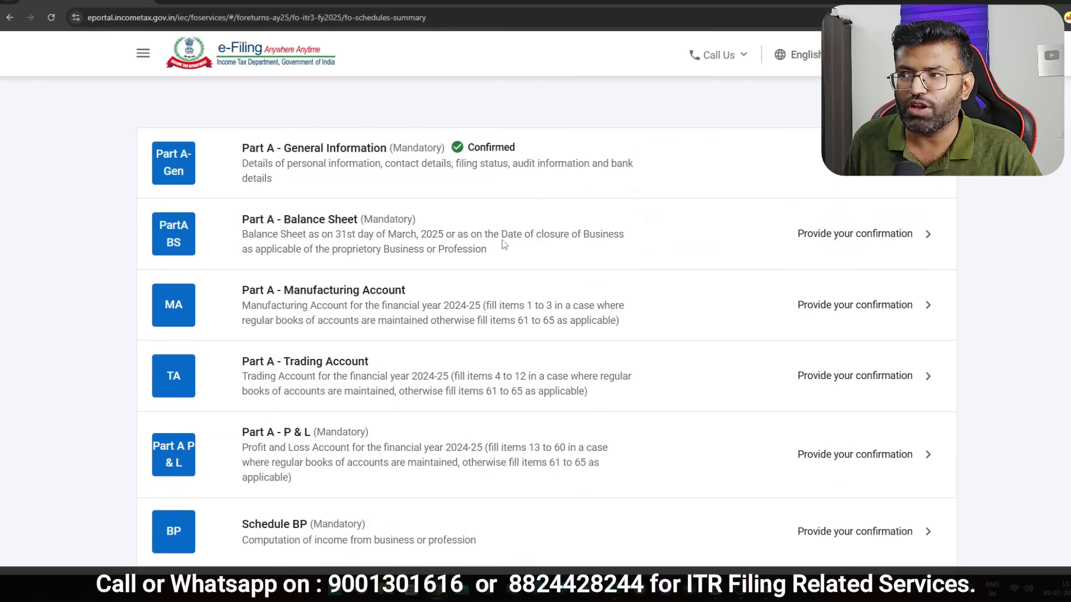
{"action": "left_click", "coordinate": [648, 237]}
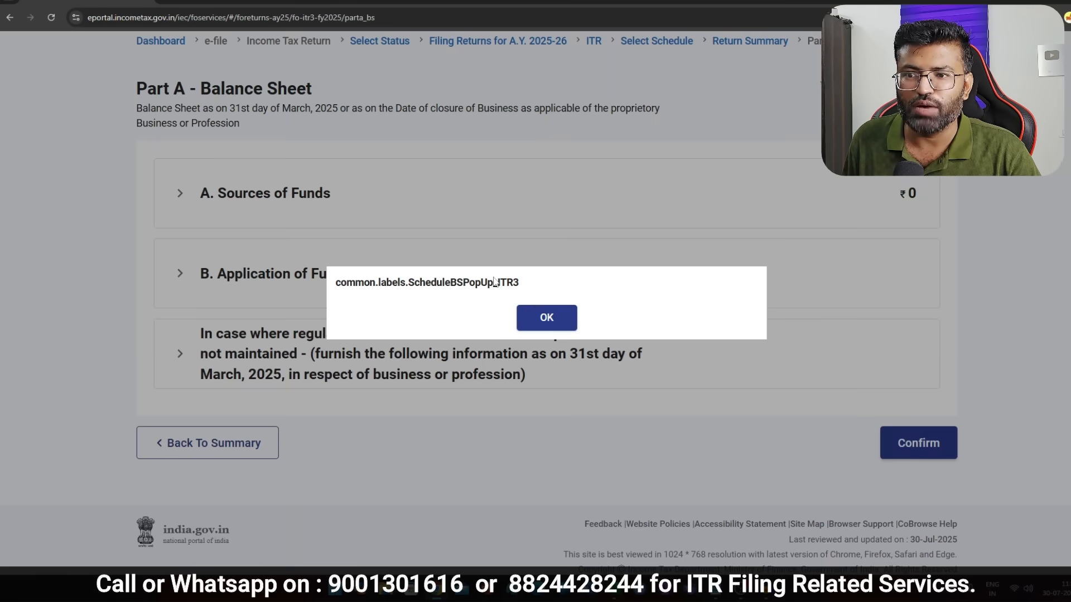
{"action": "left_click", "coordinate": [547, 317]}
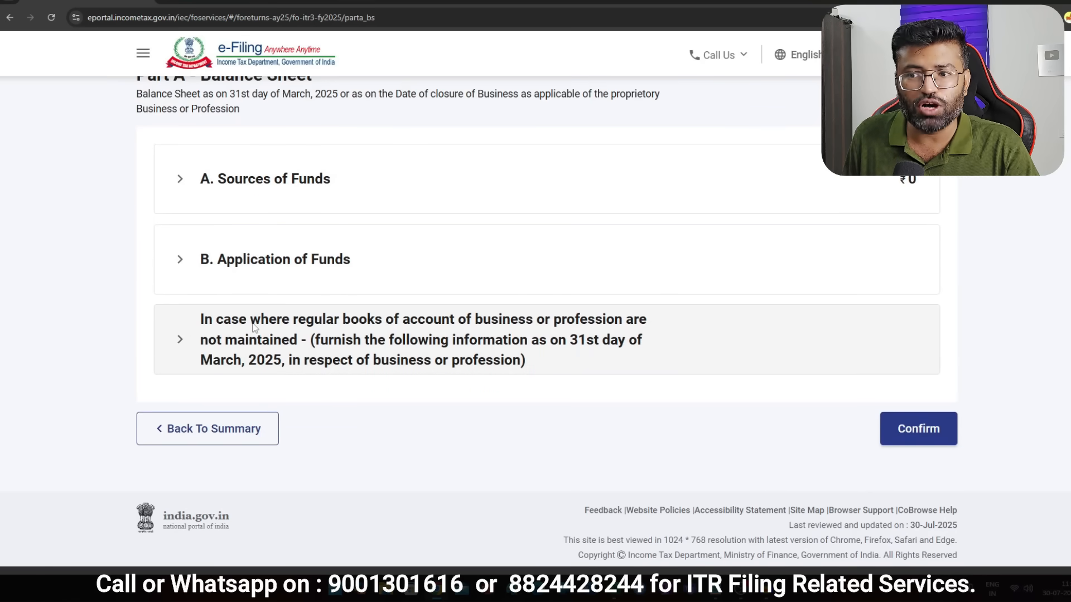
{"action": "left_click", "coordinate": [196, 338]}
{"action": "scroll", "coordinate": [197, 339], "scroll_direction": "down", "scroll_amount": 1}
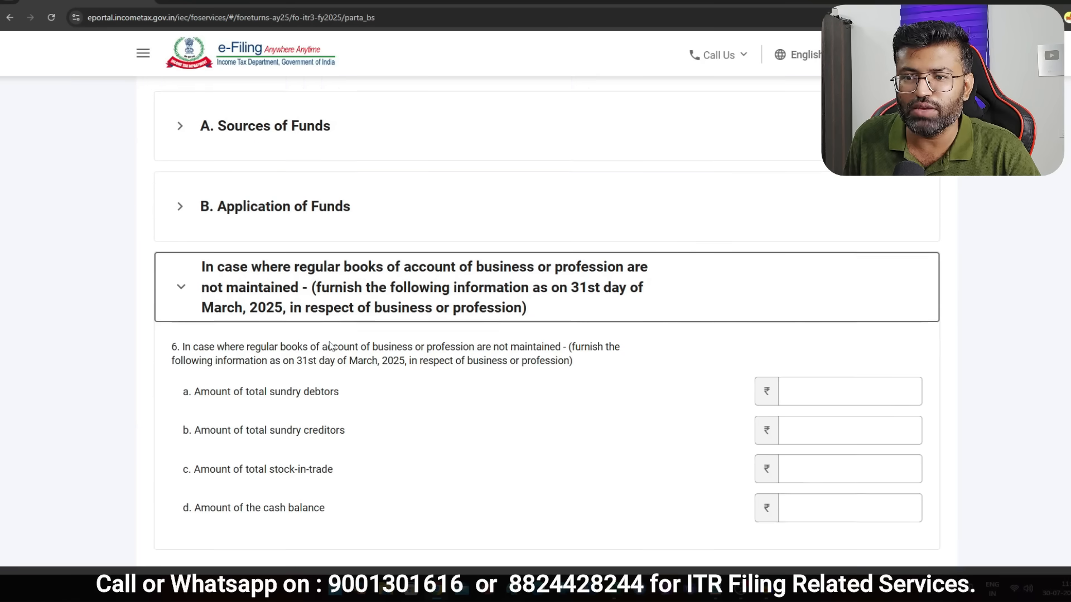
Enter 0 for sundry debtors, sundry creditors, stock-in-trade and cash balance, and confirm the balance sheet
{"action": "left_click", "coordinate": [876, 384]}
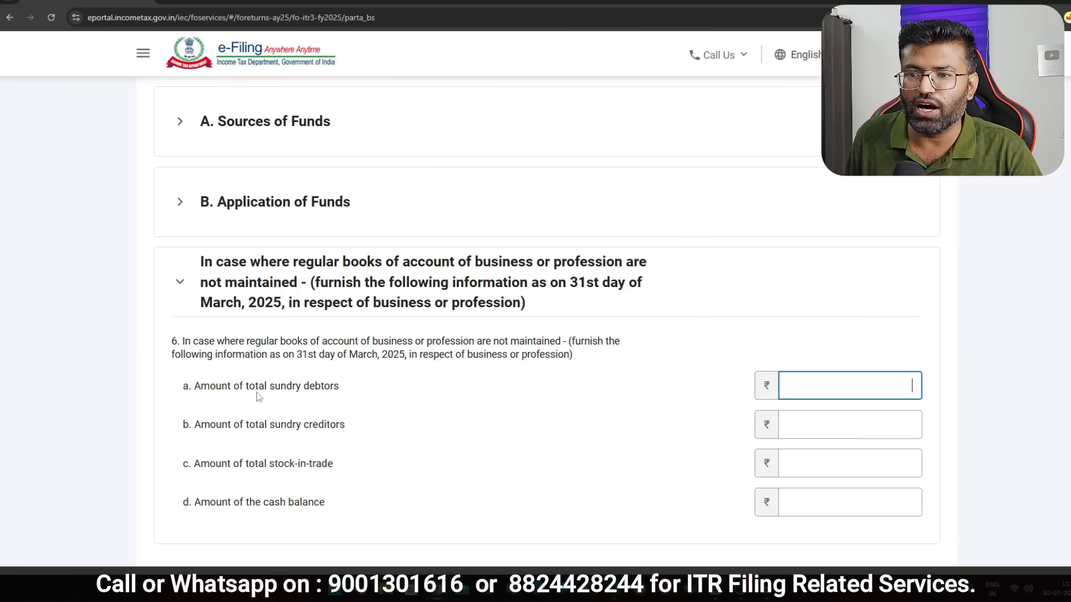
{"action": "type", "text": "0"}
{"action": "key", "text": "Tab"}
{"action": "type", "text": "0"}
{"action": "key", "text": "Tab"}
{"action": "type", "text": "0"}
{"action": "key", "text": "Tab"}
{"action": "type", "text": "0"}
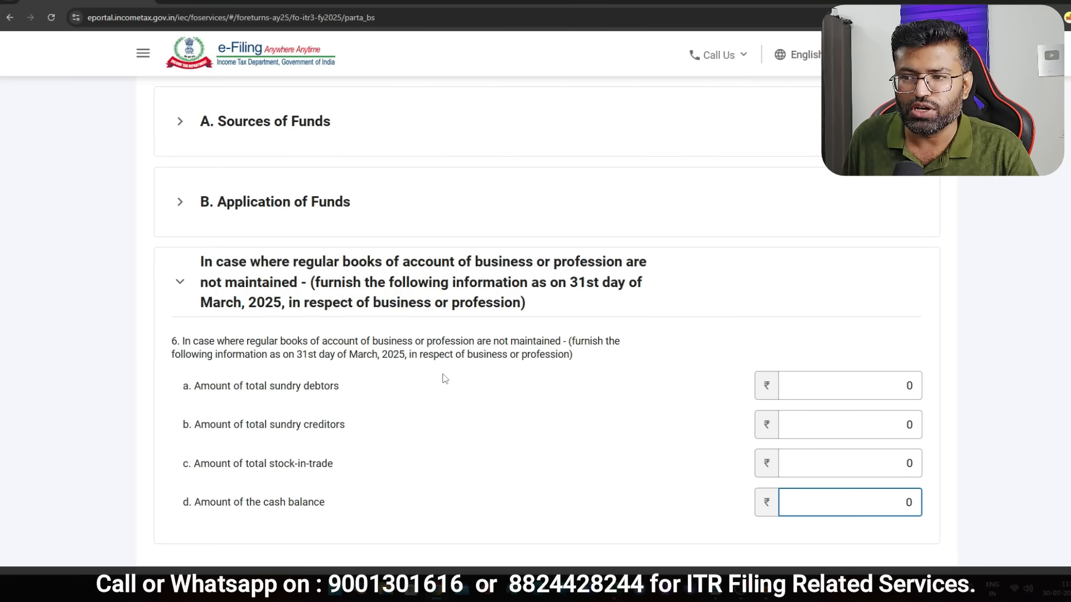
{"action": "scroll", "coordinate": [445, 380], "scroll_direction": "down", "scroll_amount": 3}
{"action": "left_click", "coordinate": [915, 428]}
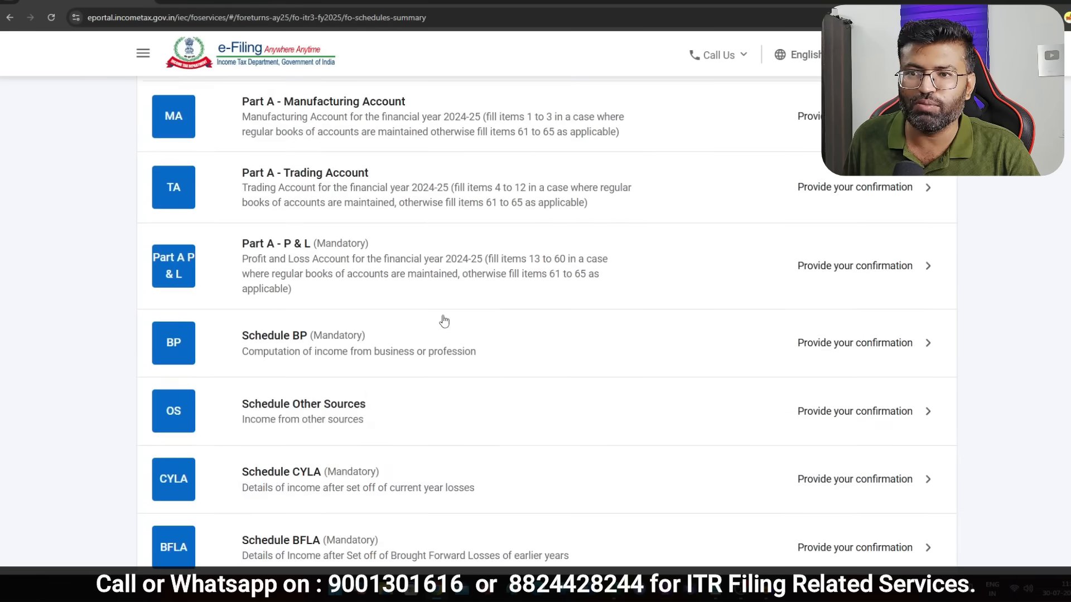
Open the Part A - Manufacturing Account schedule and confirm it without entering any amounts
{"action": "scroll", "coordinate": [326, 260], "scroll_direction": "up", "scroll_amount": 3}
{"action": "scroll", "coordinate": [524, 246], "scroll_direction": "down", "scroll_amount": 2}
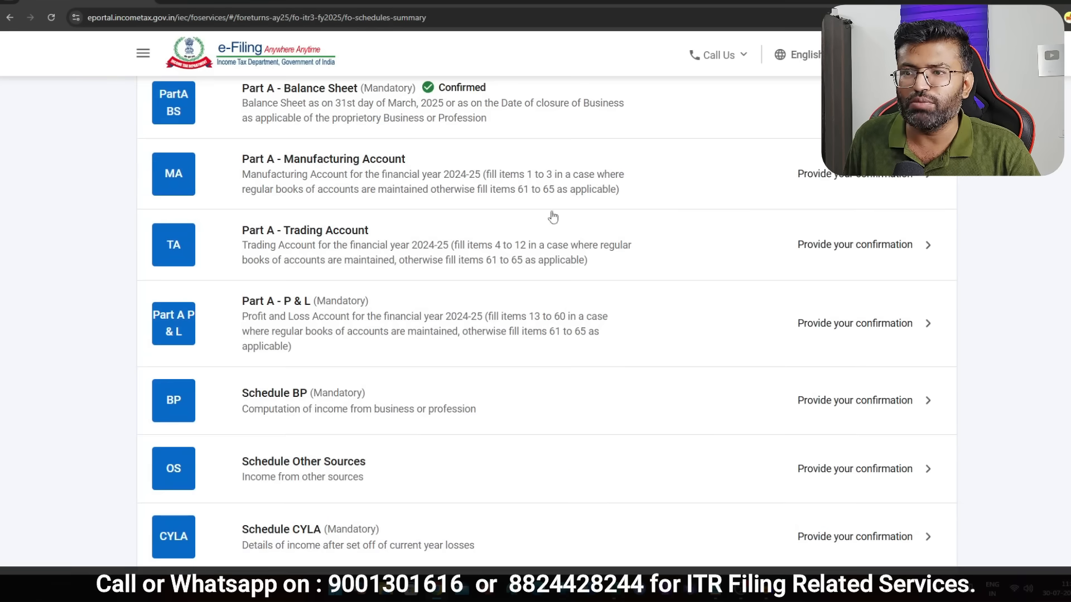
{"action": "left_click", "coordinate": [771, 167]}
{"action": "scroll", "coordinate": [545, 187], "scroll_direction": "down", "scroll_amount": 10}
{"action": "left_click", "coordinate": [920, 428]}
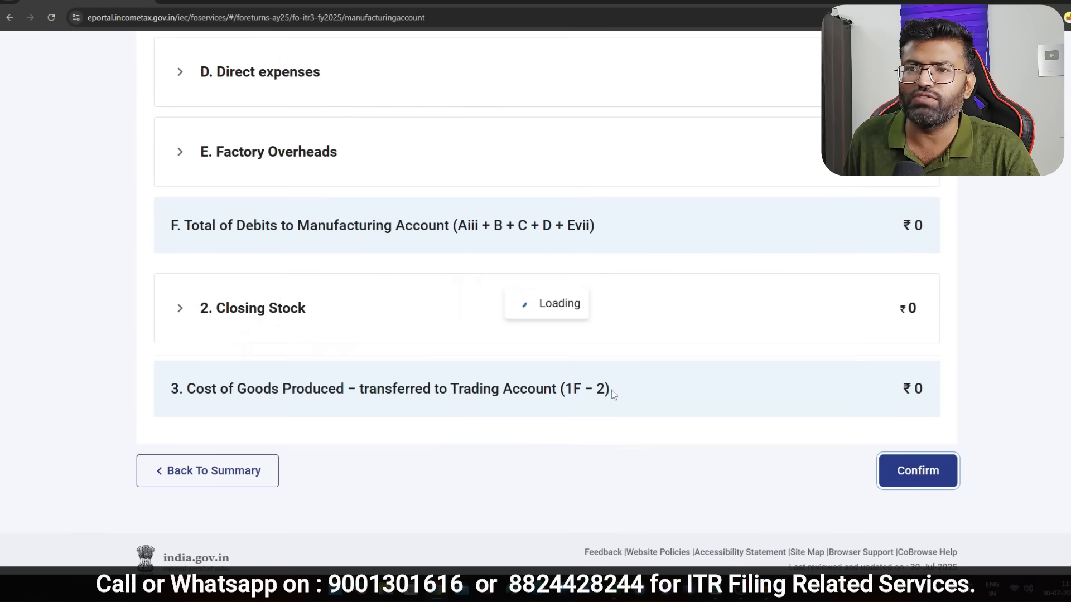
Open the Part A - Trading Account schedule and set 12a, Turnover from Intraday Trading, to 1000
{"action": "scroll", "coordinate": [415, 329], "scroll_direction": "up", "scroll_amount": 5}
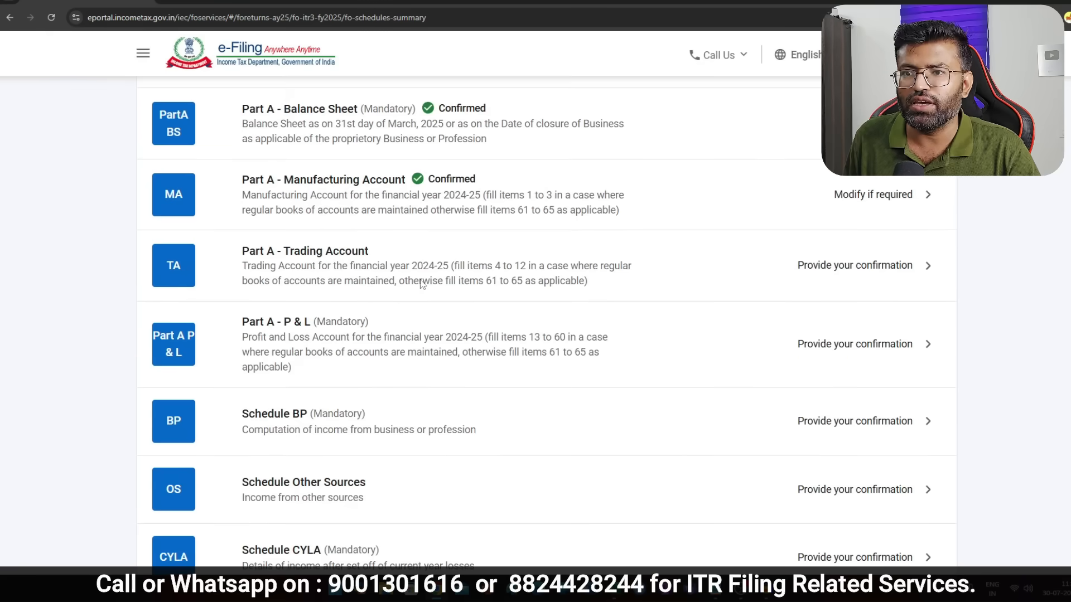
{"action": "scroll", "coordinate": [422, 285], "scroll_direction": "up", "scroll_amount": 2}
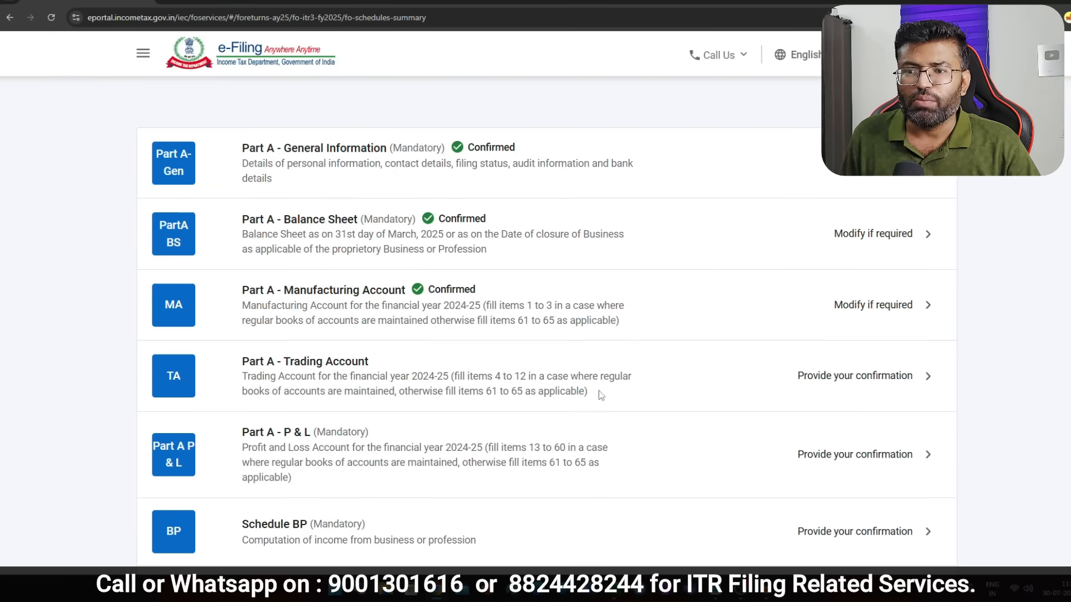
{"action": "left_click", "coordinate": [642, 375]}
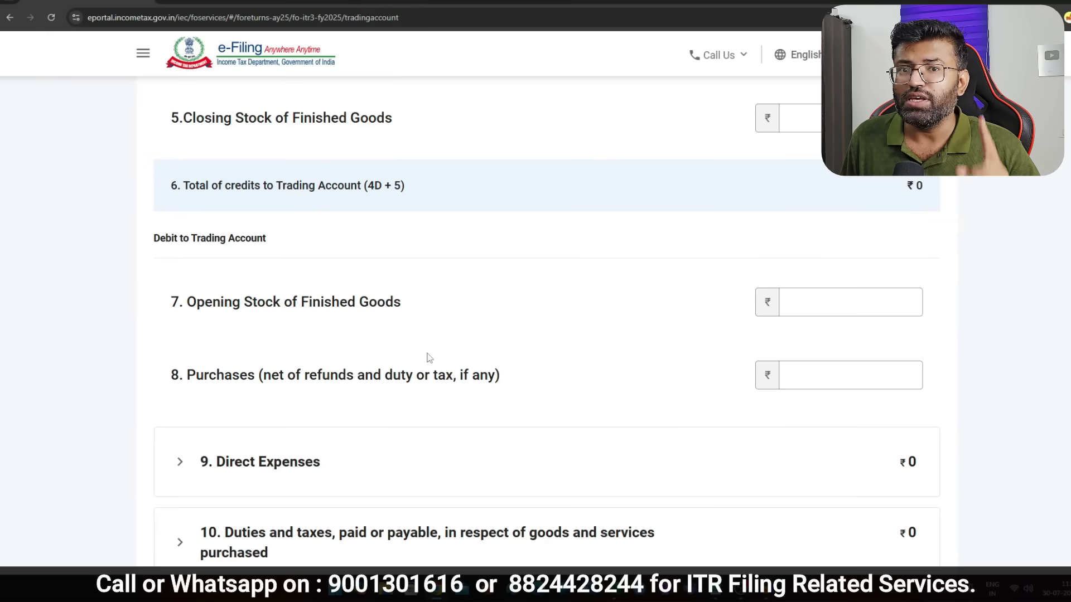
{"action": "scroll", "coordinate": [427, 358], "scroll_direction": "down", "scroll_amount": 8}
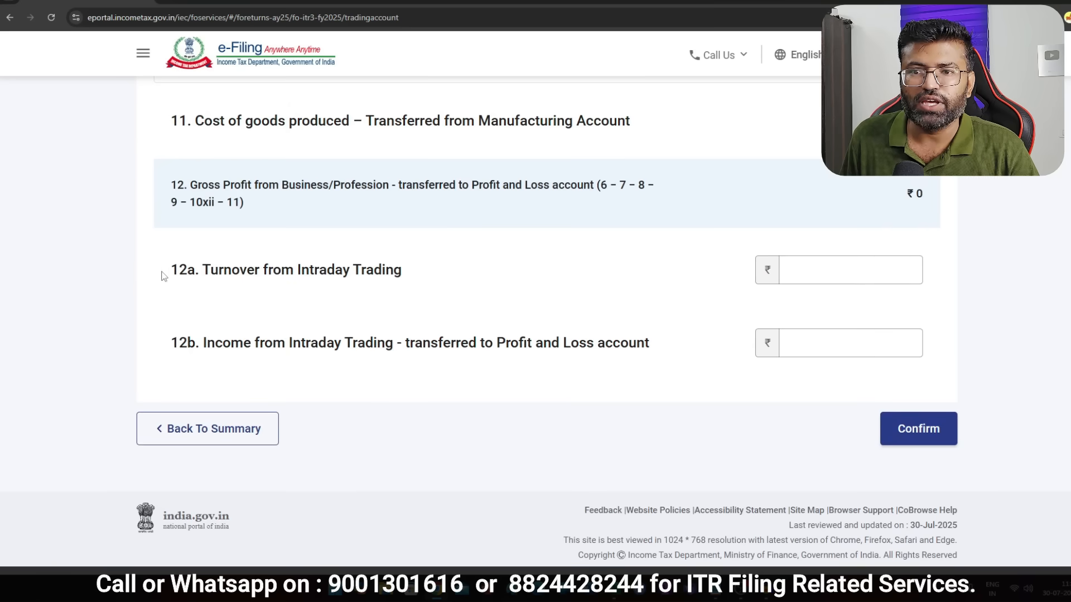
{"action": "left_click_drag", "start_coordinate": [212, 274], "coordinate": [395, 272]}
{"action": "left_click", "coordinate": [849, 271]}
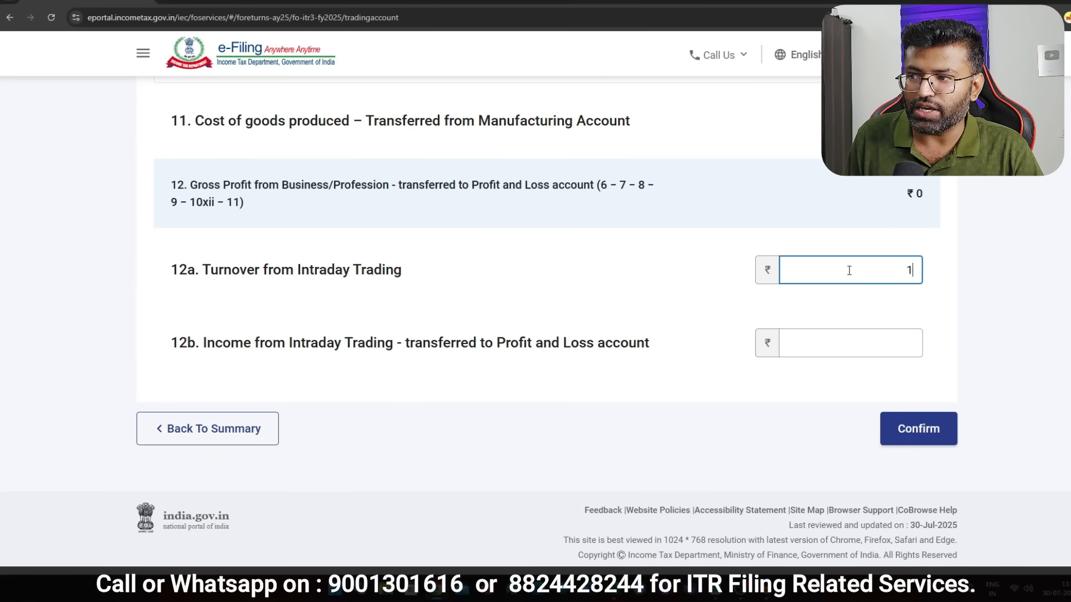
Switch to the Tax P&L workbook in Excel, check the Intraday/Speculative turnover on the Equity sheet, and return to the Trading Account
{"action": "key", "text": "alt+Tab"}
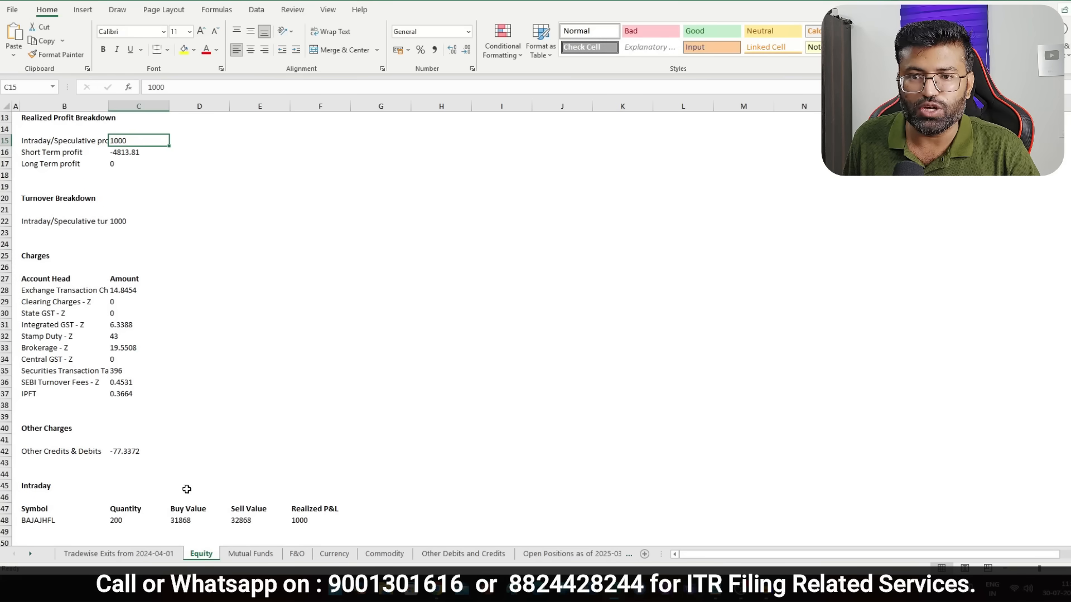
{"action": "left_click", "coordinate": [43, 220]}
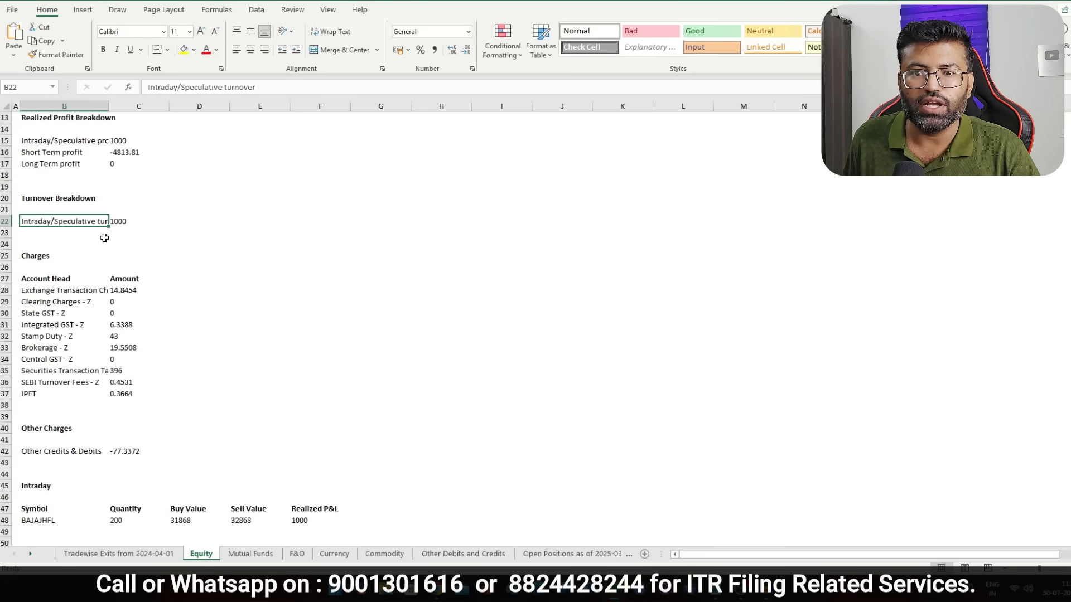
{"action": "scroll", "coordinate": [74, 208], "scroll_direction": "up", "scroll_amount": 1}
{"action": "left_click_drag", "start_coordinate": [117, 253], "coordinate": [96, 252]}
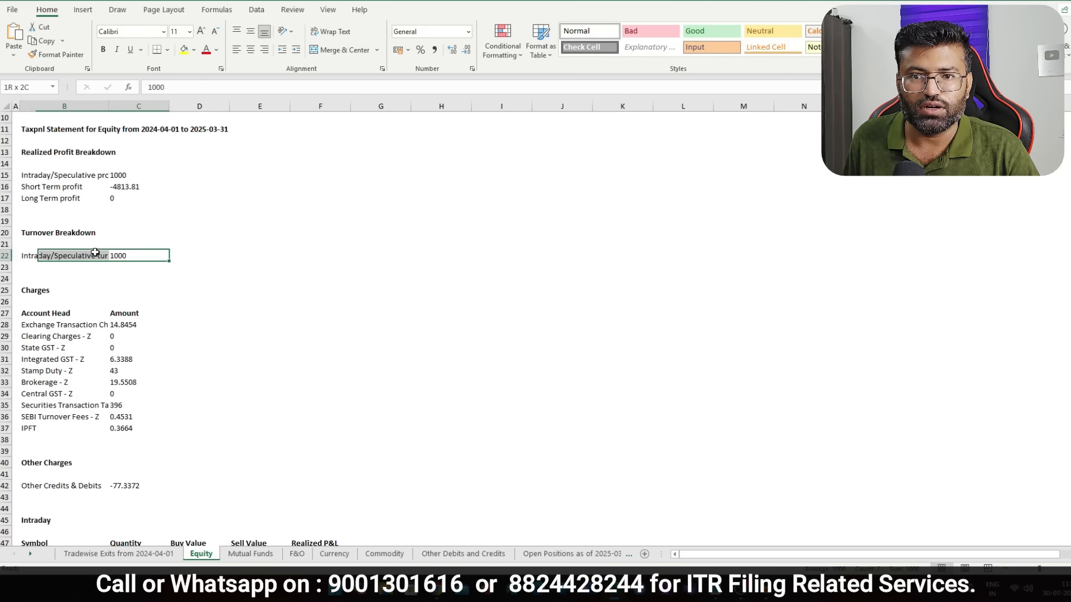
{"action": "left_click", "coordinate": [115, 255]}
{"action": "key", "text": "alt+Tab"}
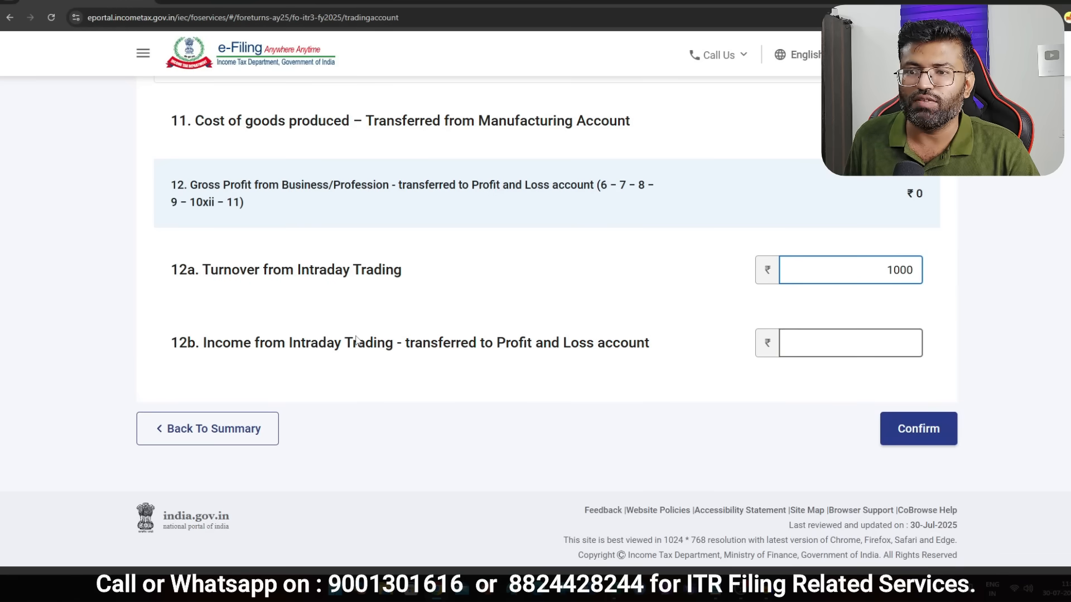
Set 12b, Income from Intraday Trading, to 1000 and confirm the Trading Account
{"action": "left_click", "coordinate": [888, 342]}
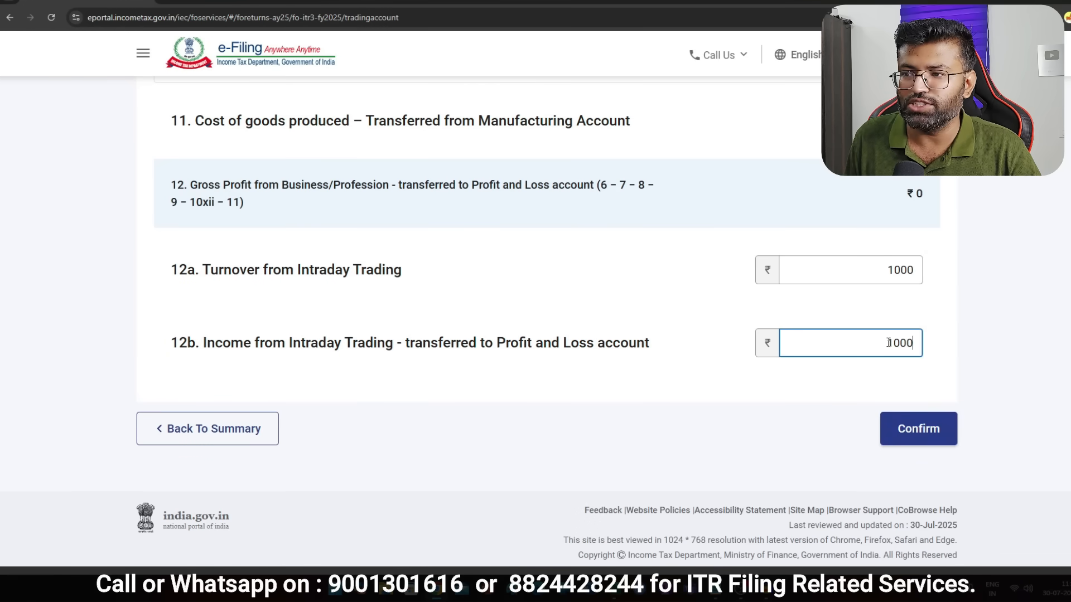
{"action": "left_click", "coordinate": [616, 246]}
{"action": "scroll", "coordinate": [552, 228], "scroll_direction": "up", "scroll_amount": 3}
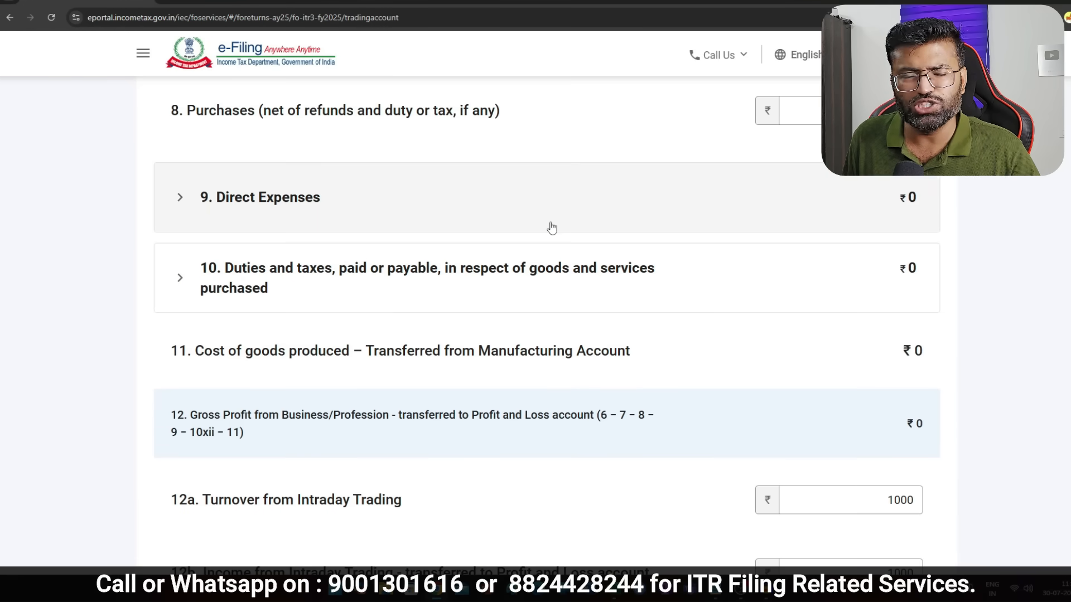
{"action": "scroll", "coordinate": [552, 228], "scroll_direction": "down", "scroll_amount": 3}
{"action": "left_click", "coordinate": [887, 430]}
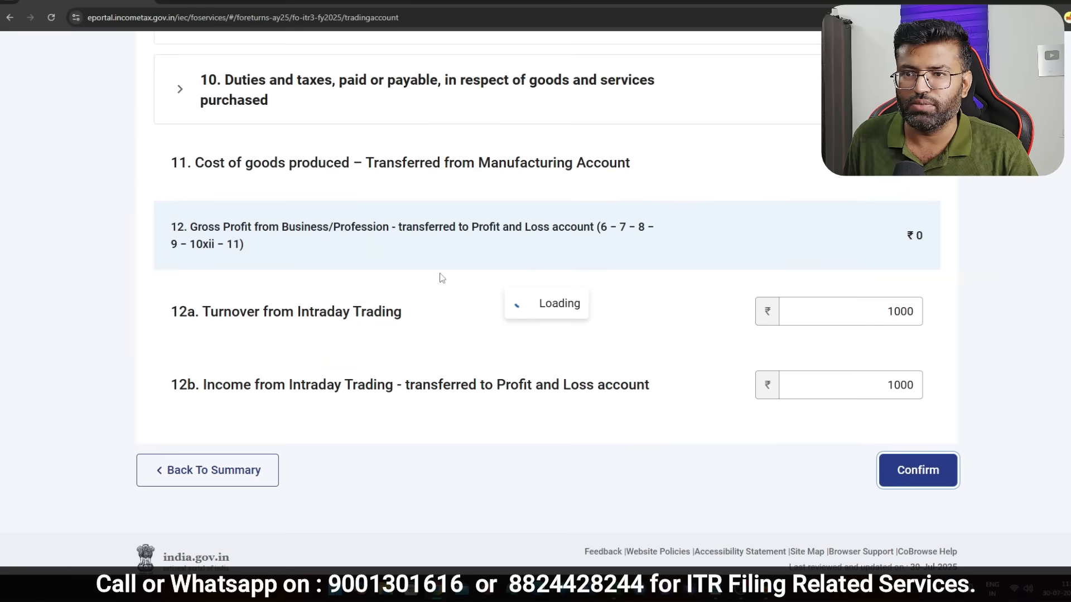
Open the Part A - P & L schedule and its Credit to Profit and Loss Account section for editing
{"action": "scroll", "coordinate": [351, 229], "scroll_direction": "up", "scroll_amount": 10}
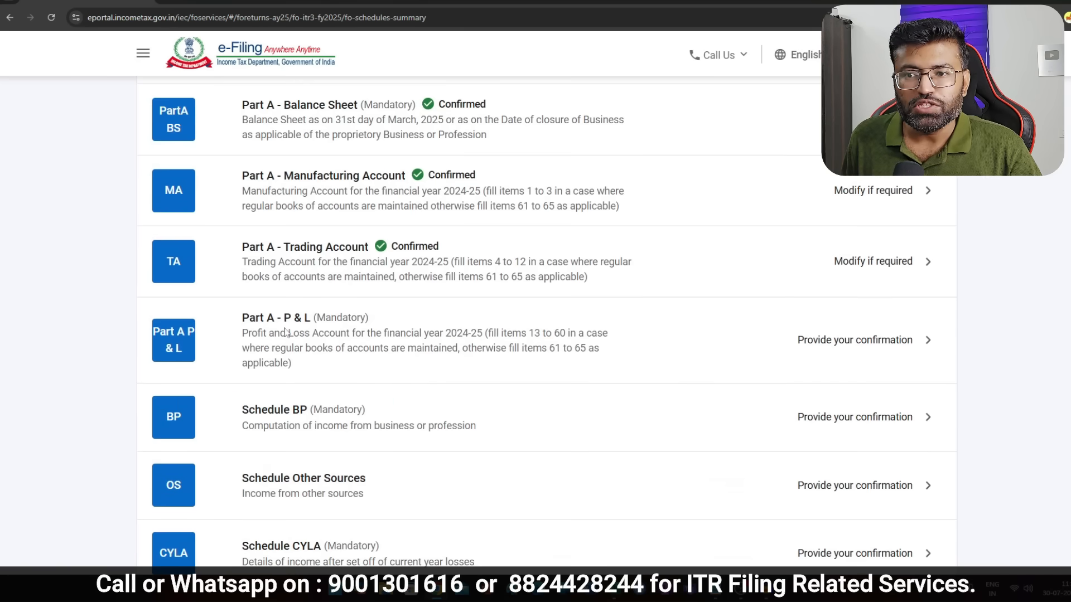
{"action": "left_click", "coordinate": [500, 338]}
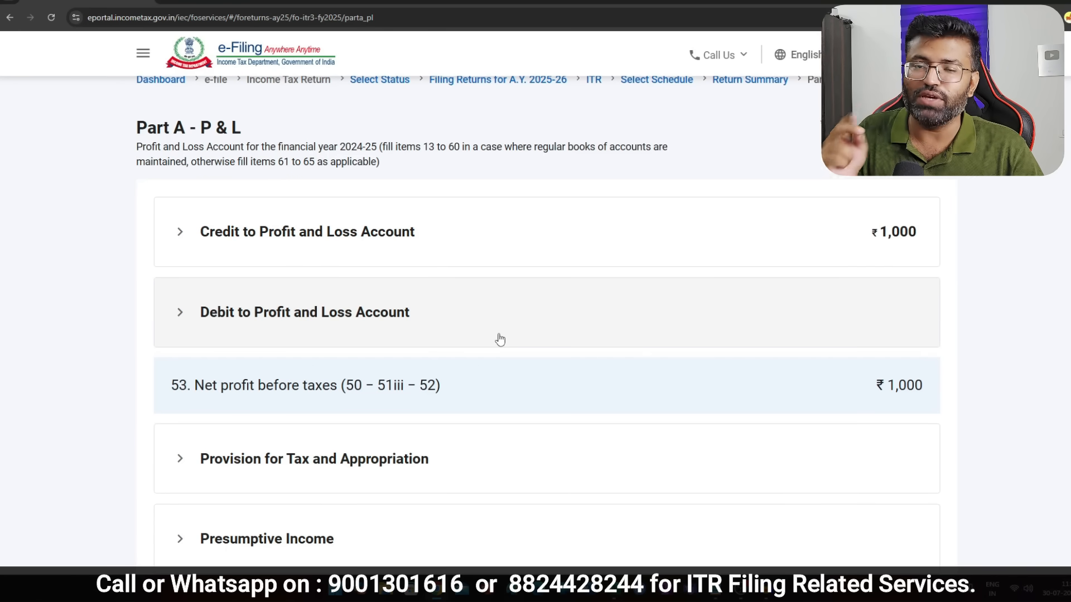
{"action": "left_click", "coordinate": [182, 231]}
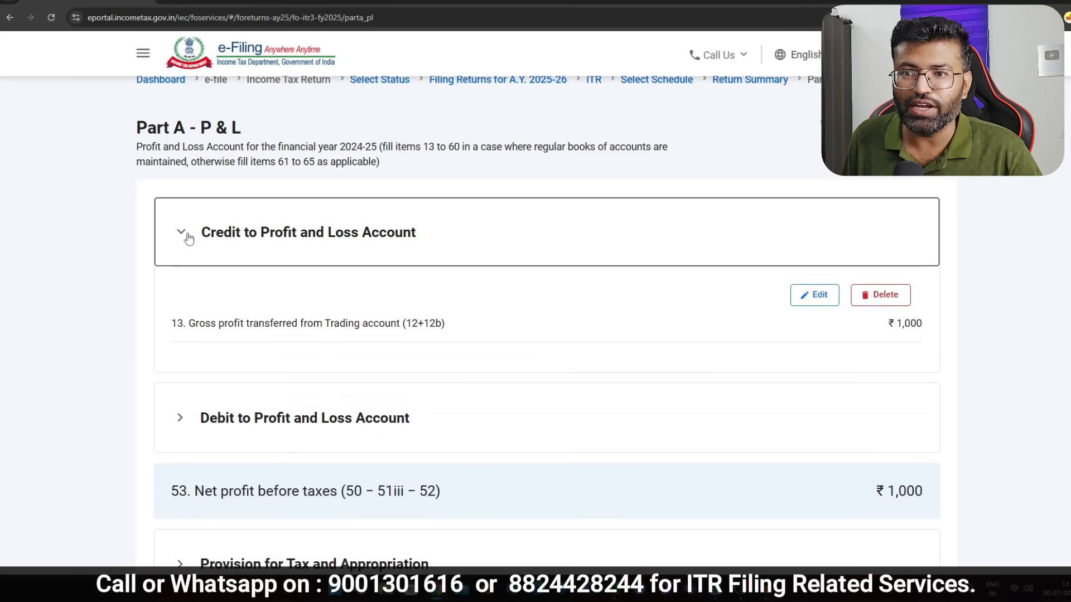
{"action": "left_click", "coordinate": [816, 295]}
{"action": "scroll", "coordinate": [451, 268], "scroll_direction": "down", "scroll_amount": 10}
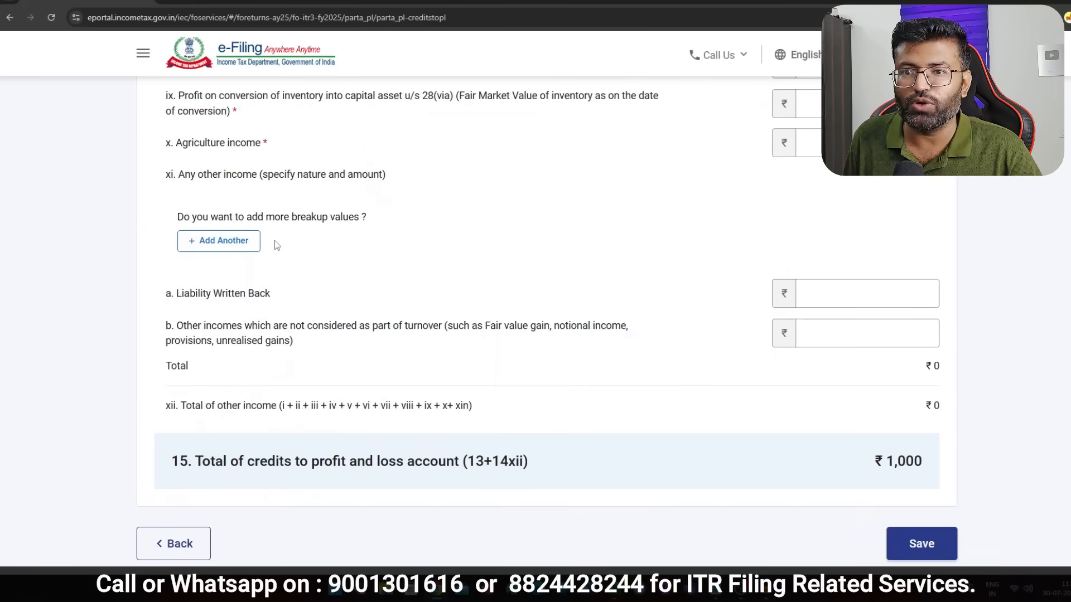
Add an entry under xi, Any other income, with nature FNO Profit and amount 4439, and save the credits
{"action": "left_click", "coordinate": [223, 240]}
{"action": "left_click", "coordinate": [336, 252]}
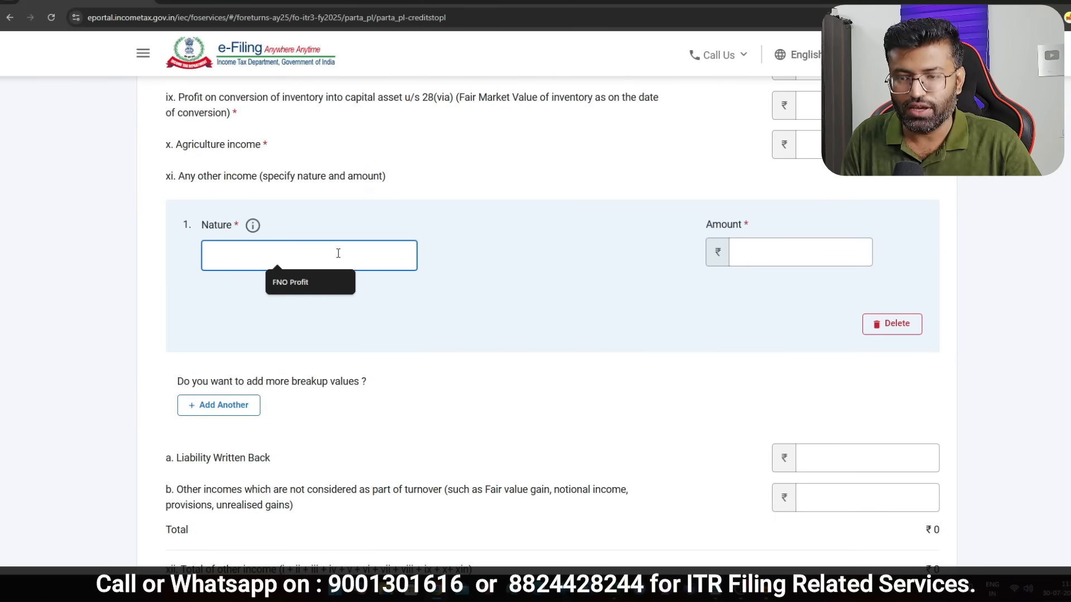
{"action": "left_click", "coordinate": [299, 282]}
{"action": "left_click", "coordinate": [849, 250]}
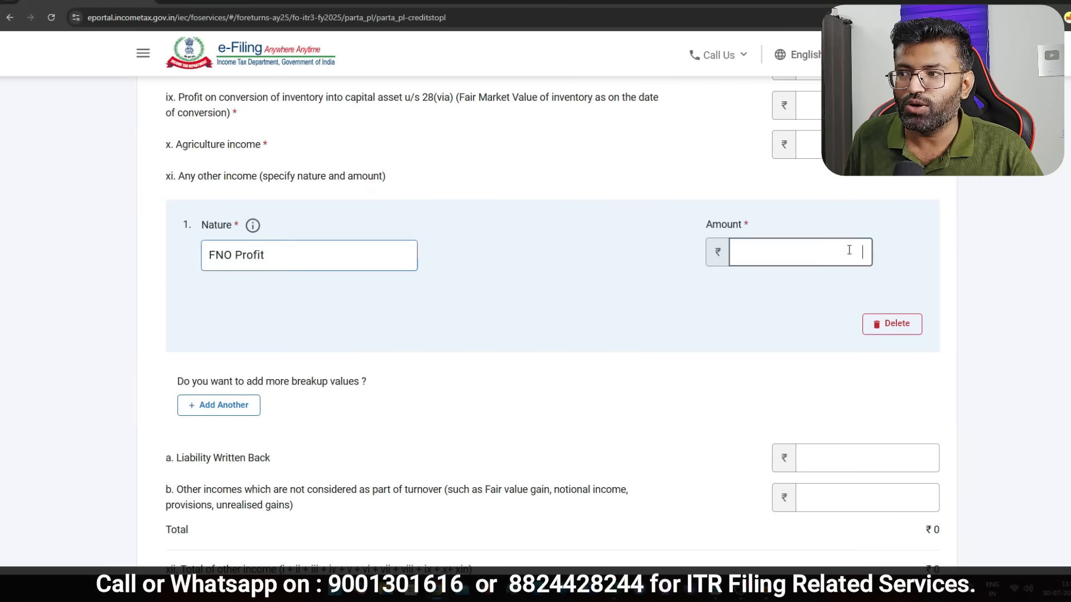
{"action": "key", "text": "alt+Tab"}
{"action": "key", "text": "alt+Tab"}
{"action": "type", "text": "4439"}
{"action": "left_click", "coordinate": [273, 201]}
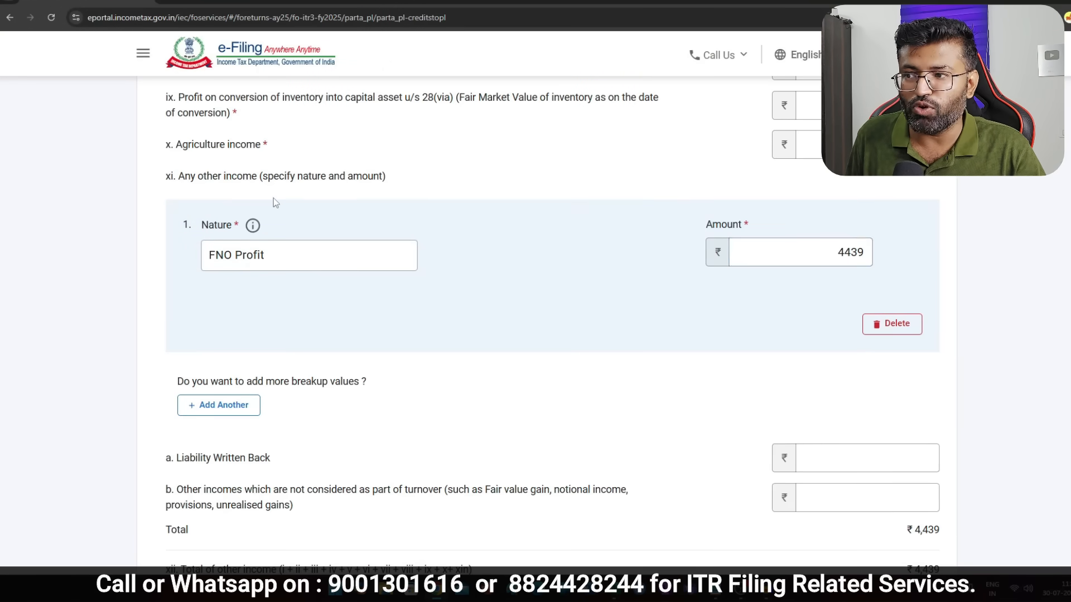
{"action": "scroll", "coordinate": [804, 321], "scroll_direction": "down", "scroll_amount": 5}
{"action": "left_click", "coordinate": [946, 429]}
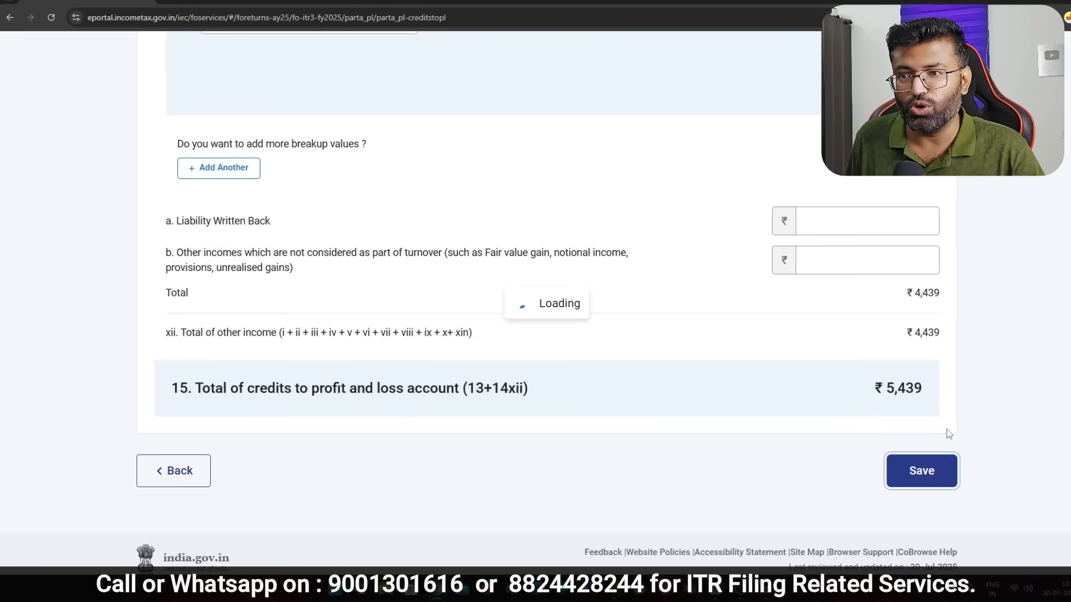
{"action": "scroll", "coordinate": [622, 359], "scroll_direction": "up", "scroll_amount": 5}
Switch to the Tax P&L workbook in Excel, select the F&O charge amounts from Brokerage to SEBI Turnover Fees, and return to the portal
{"action": "key", "text": "alt+Tab"}
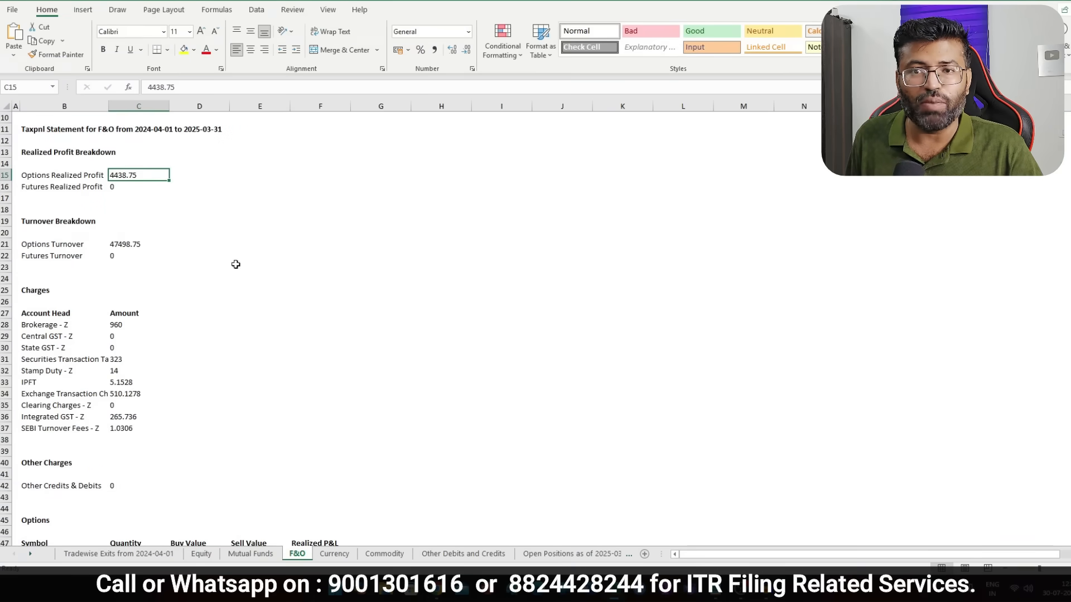
{"action": "left_click", "coordinate": [36, 288]}
{"action": "left_click_drag", "start_coordinate": [149, 326], "coordinate": [134, 429]}
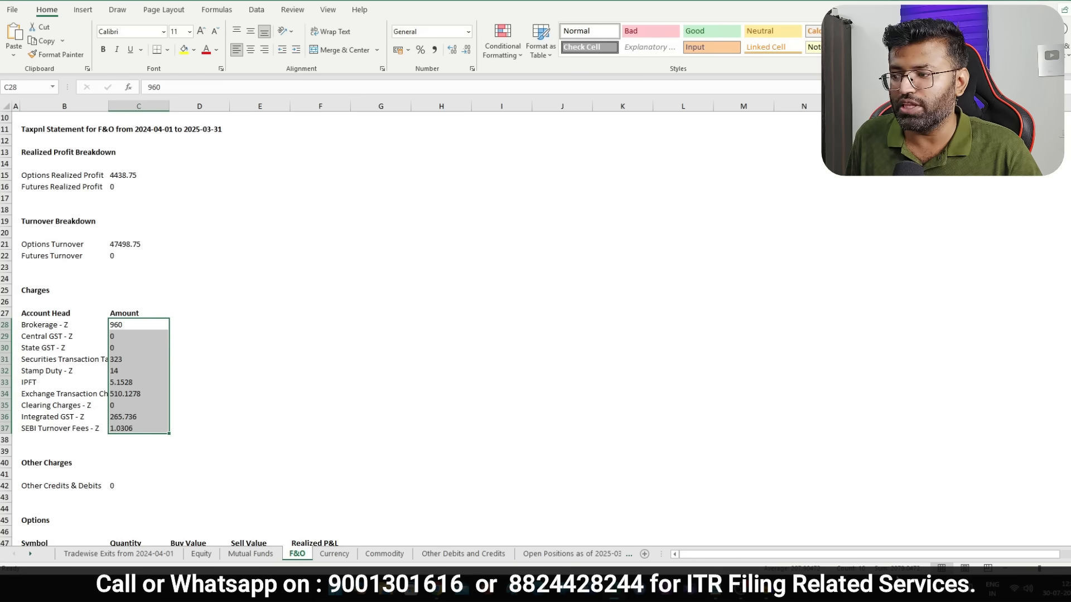
{"action": "key", "text": "alt+Tab"}
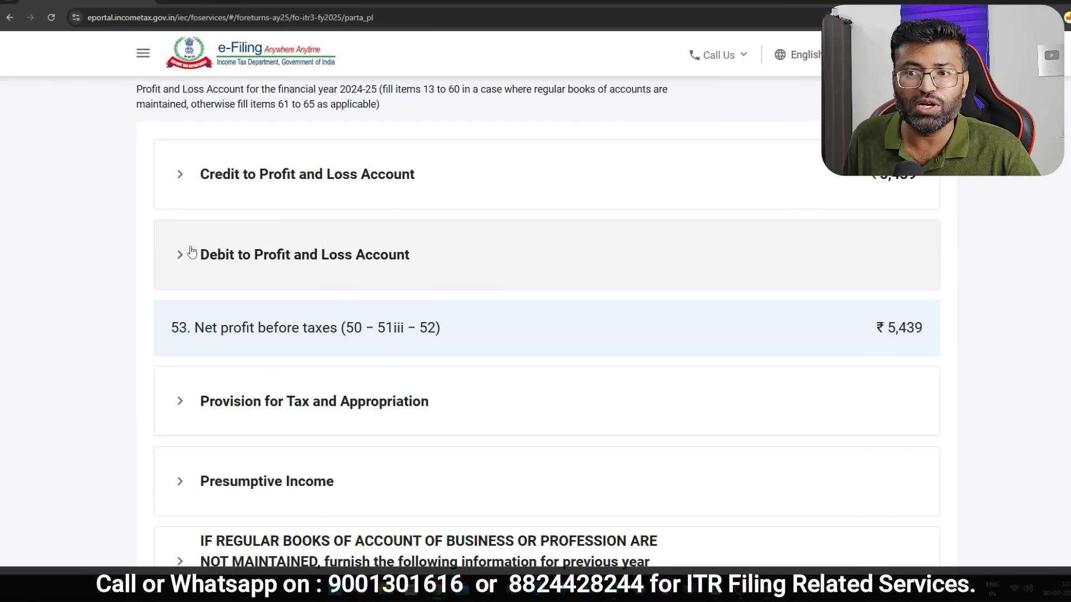
Open the Debit to Profit and Loss Account section for editing and go to item 46, Other expenses
{"action": "left_click", "coordinate": [188, 264]}
{"action": "left_click", "coordinate": [814, 318]}
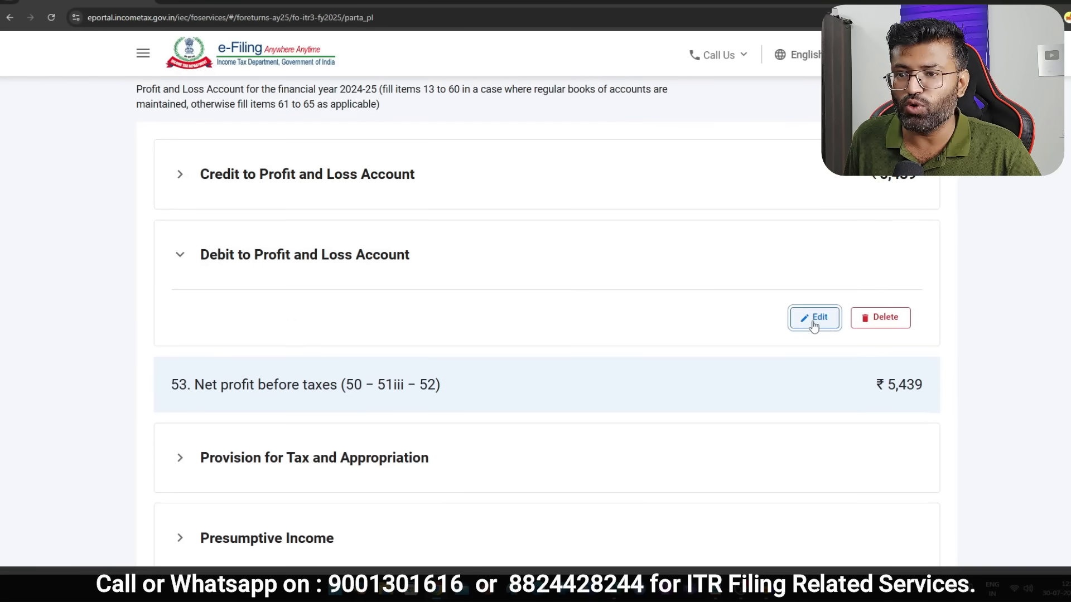
{"action": "scroll", "coordinate": [234, 246], "scroll_direction": "down", "scroll_amount": 5}
{"action": "scroll", "coordinate": [235, 252], "scroll_direction": "down", "scroll_amount": 15}
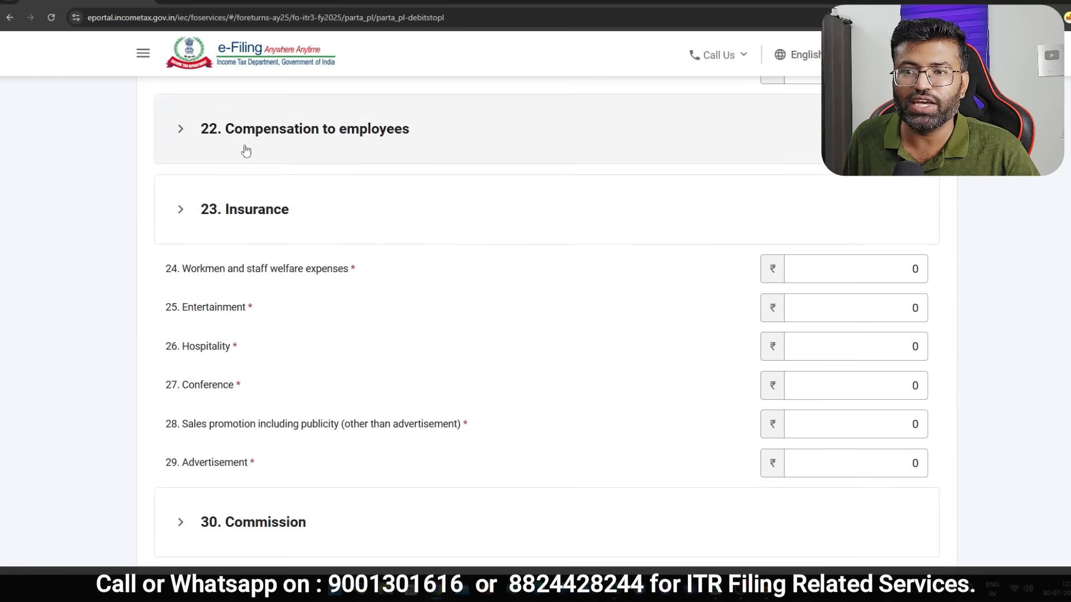
{"action": "scroll", "coordinate": [234, 251], "scroll_direction": "down", "scroll_amount": 5}
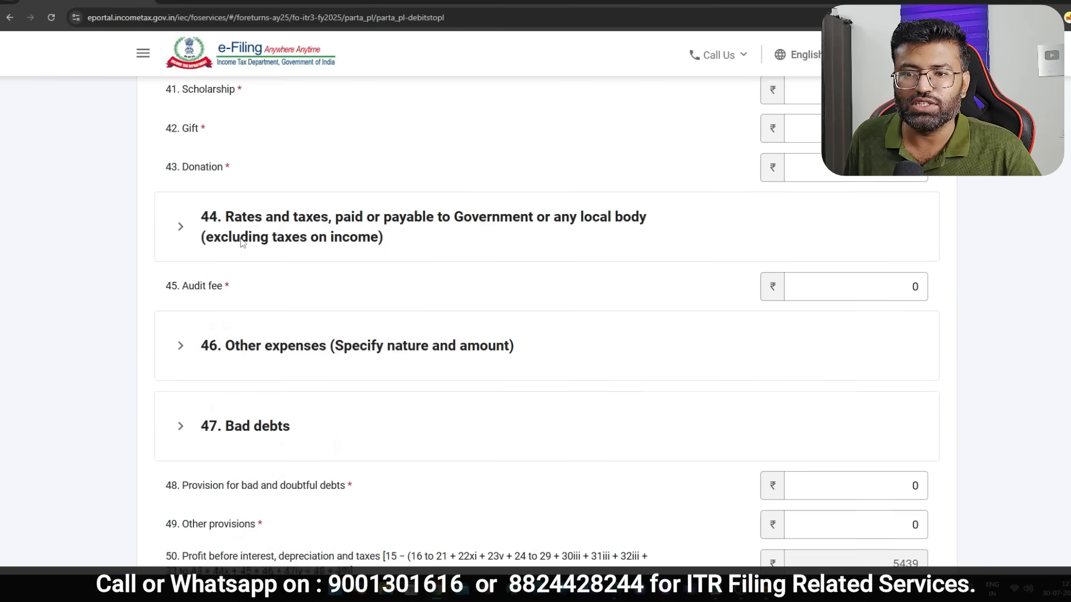
Add an entry under 46, Other expenses, with nature FNO expenses and amount 2079, and save the debits
{"action": "left_click", "coordinate": [194, 277]}
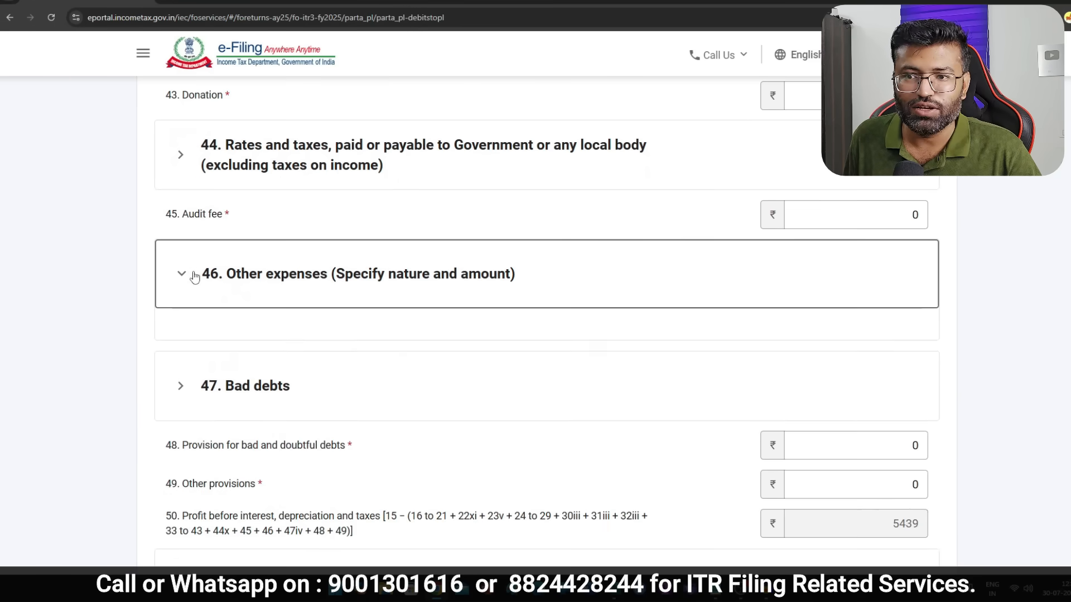
{"action": "left_click", "coordinate": [246, 392]}
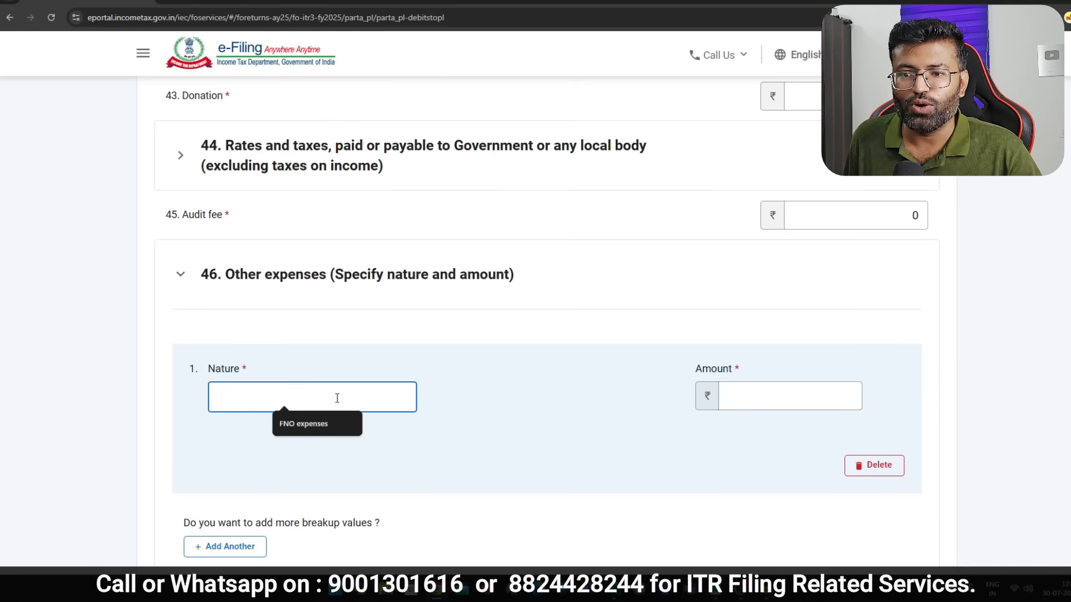
{"action": "left_click", "coordinate": [322, 426]}
{"action": "key", "text": "alt+Tab"}
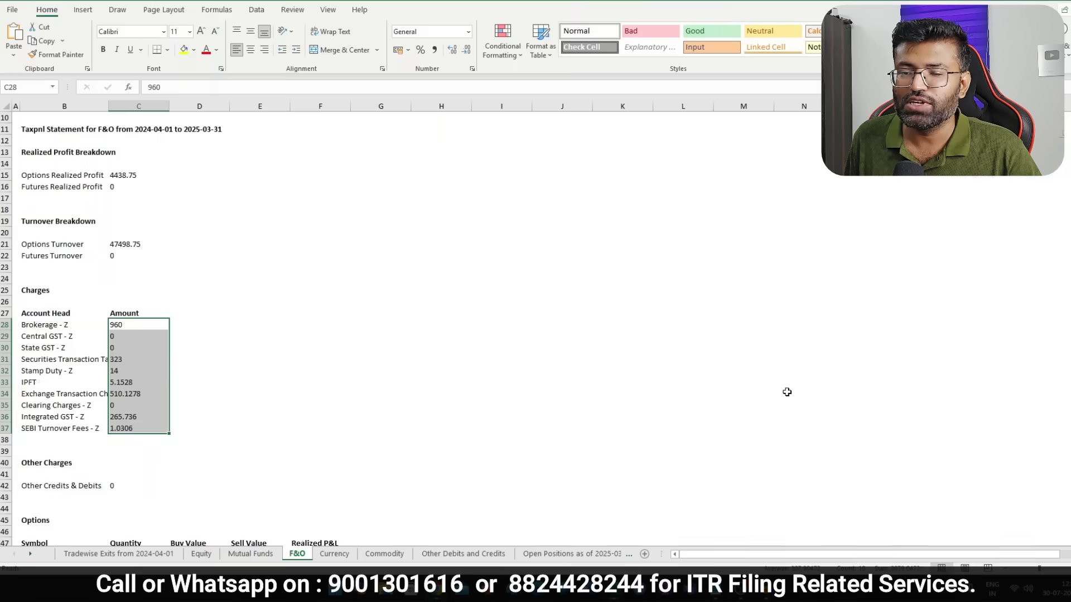
{"action": "key", "text": "alt+Tab"}
{"action": "type", "text": "2079"}
{"action": "left_click", "coordinate": [956, 354]}
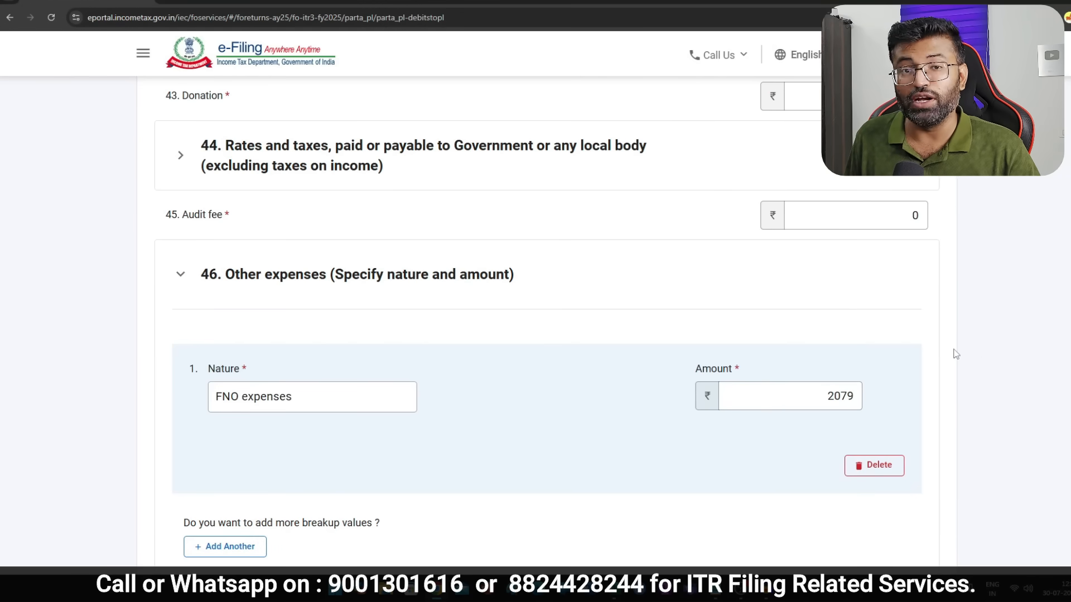
{"action": "scroll", "coordinate": [867, 328], "scroll_direction": "down", "scroll_amount": 10}
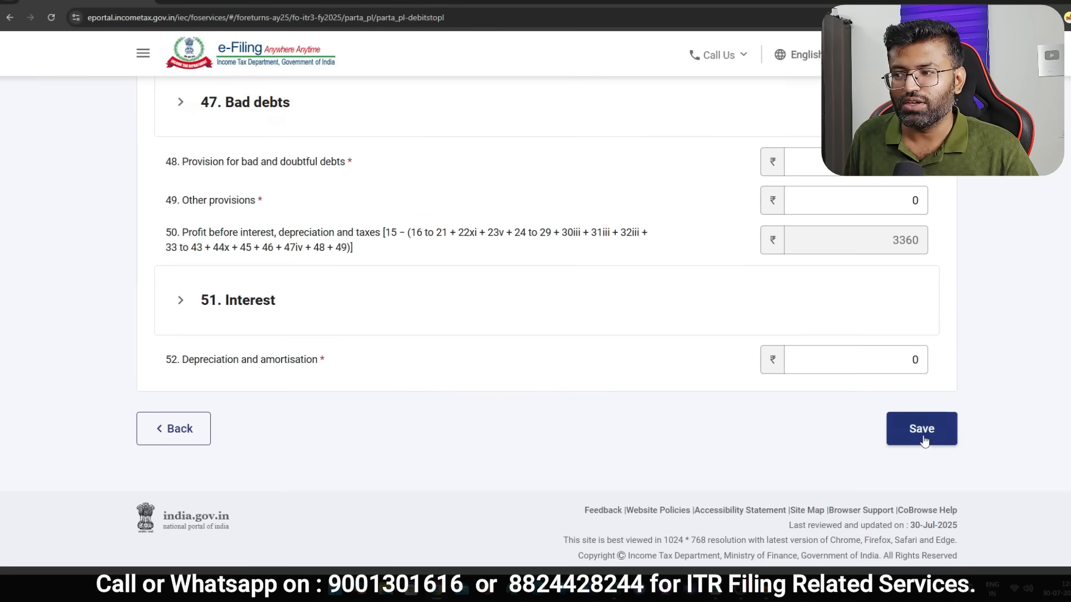
{"action": "left_click", "coordinate": [923, 436]}
Reopen the Debit to Profit and Loss Account and add a second entry with nature FNO Loss under 46, Other expenses
{"action": "scroll", "coordinate": [423, 260], "scroll_direction": "up", "scroll_amount": 8}
{"action": "scroll", "coordinate": [435, 281], "scroll_direction": "down", "scroll_amount": 3}
{"action": "scroll", "coordinate": [415, 260], "scroll_direction": "up", "scroll_amount": 3}
{"action": "scroll", "coordinate": [335, 256], "scroll_direction": "up", "scroll_amount": 1}
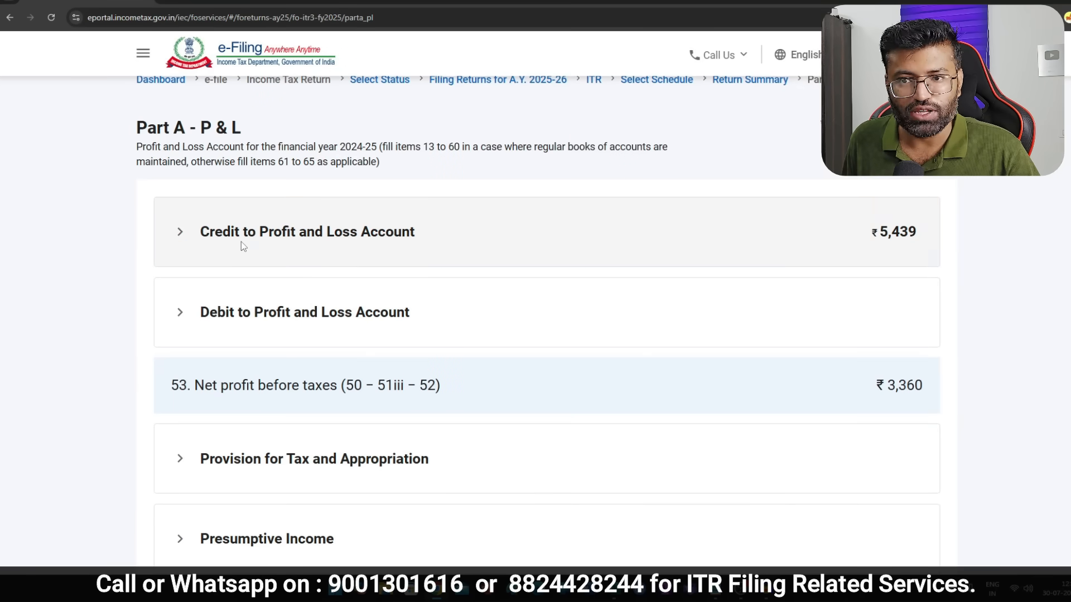
{"action": "left_click", "coordinate": [179, 314]}
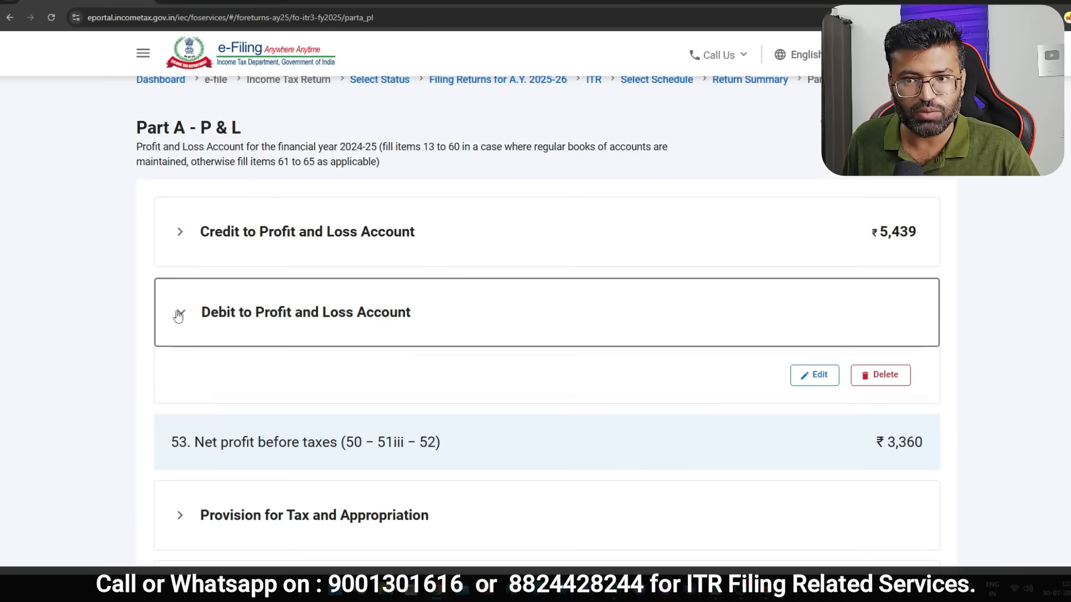
{"action": "left_click", "coordinate": [813, 203]}
{"action": "scroll", "coordinate": [479, 258], "scroll_direction": "down", "scroll_amount": 7}
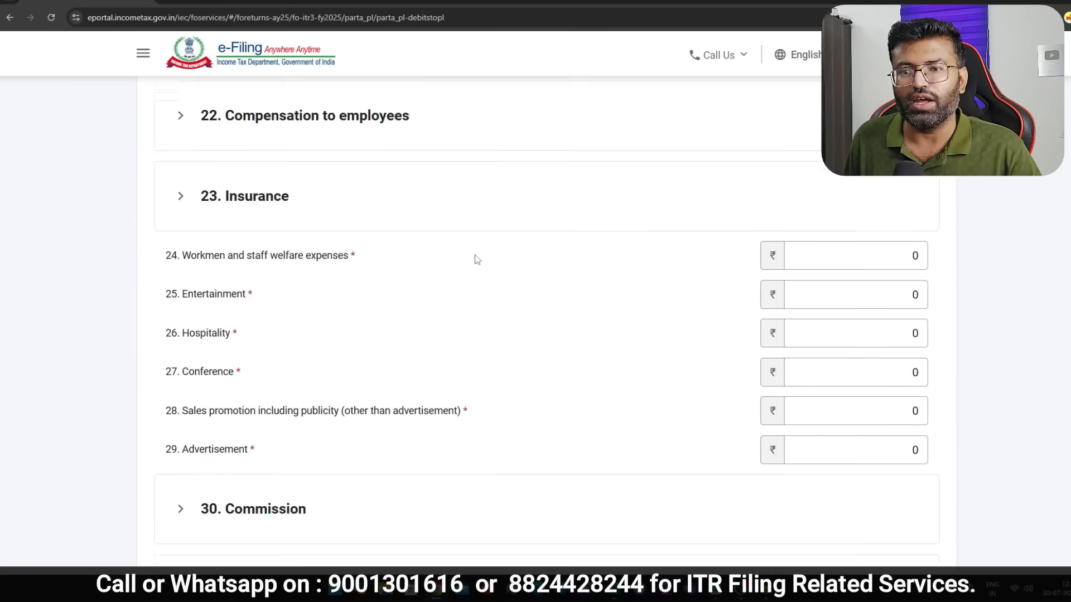
{"action": "scroll", "coordinate": [477, 260], "scroll_direction": "down", "scroll_amount": 15}
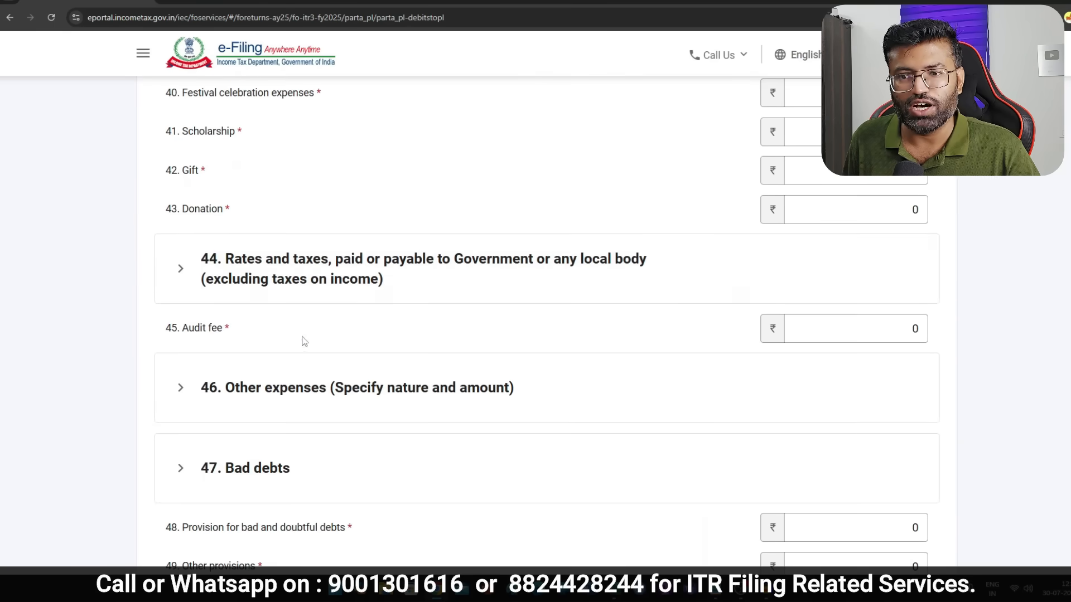
{"action": "scroll", "coordinate": [303, 341], "scroll_direction": "down", "scroll_amount": 2}
{"action": "left_click", "coordinate": [241, 282]}
{"action": "scroll", "coordinate": [315, 402], "scroll_direction": "down", "scroll_amount": 2}
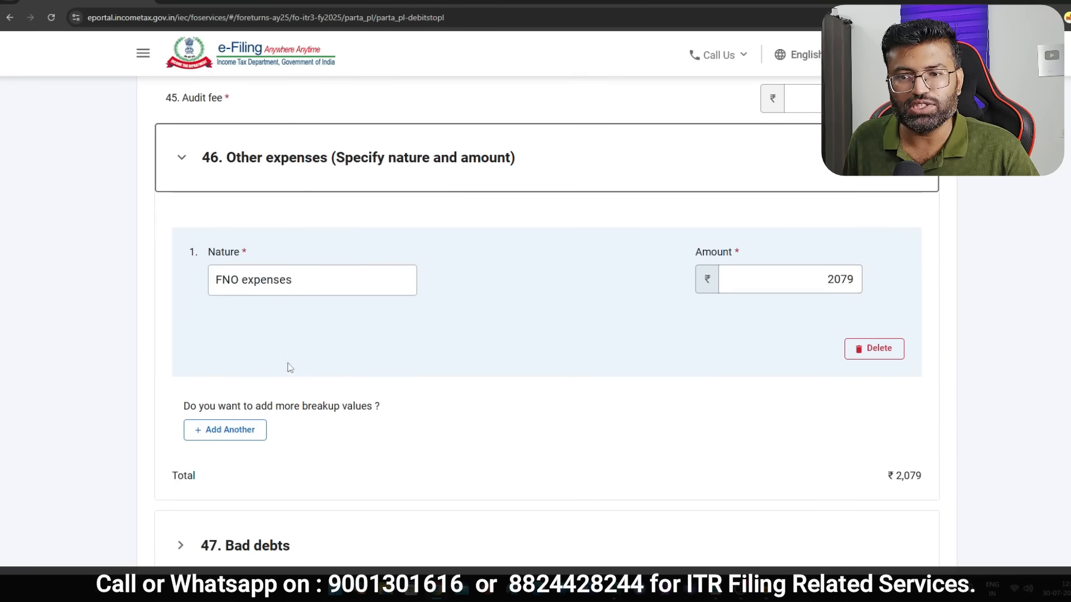
{"action": "left_click", "coordinate": [260, 431]}
{"action": "left_click", "coordinate": [294, 467]}
{"action": "left_click", "coordinate": [834, 440]}
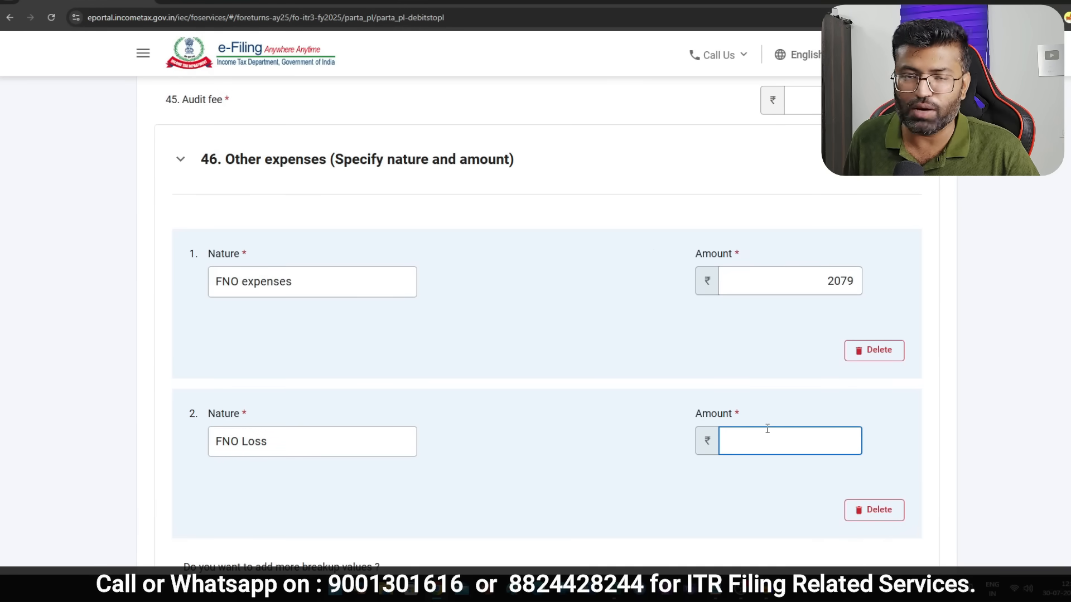
Delete the FNO Loss entry from 46, Other expenses, and save the debits
{"action": "scroll", "coordinate": [714, 396], "scroll_direction": "down", "scroll_amount": 10}
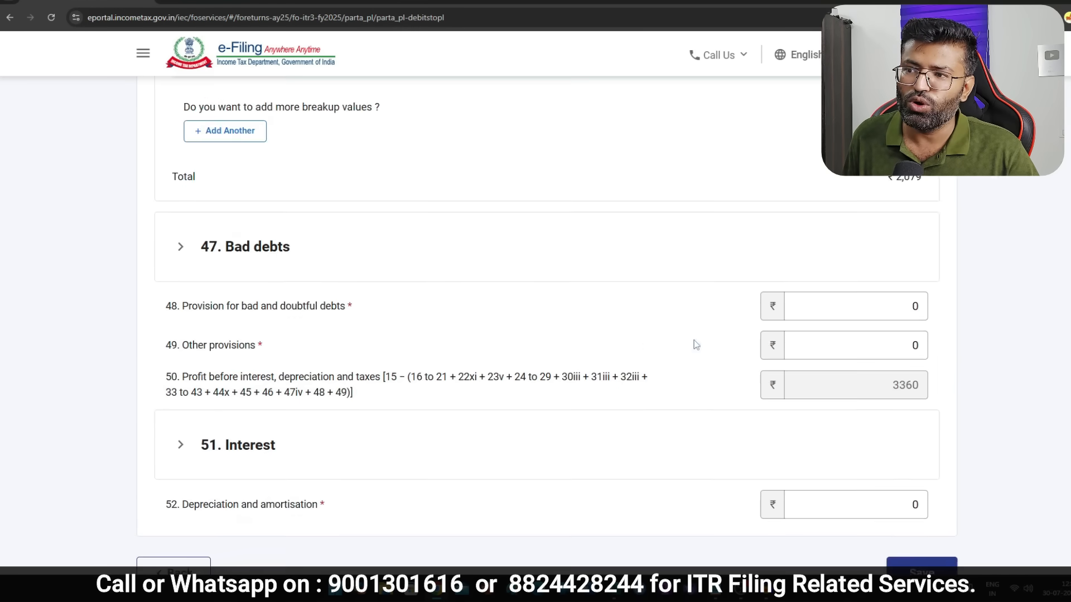
{"action": "scroll", "coordinate": [467, 318], "scroll_direction": "up", "scroll_amount": 4}
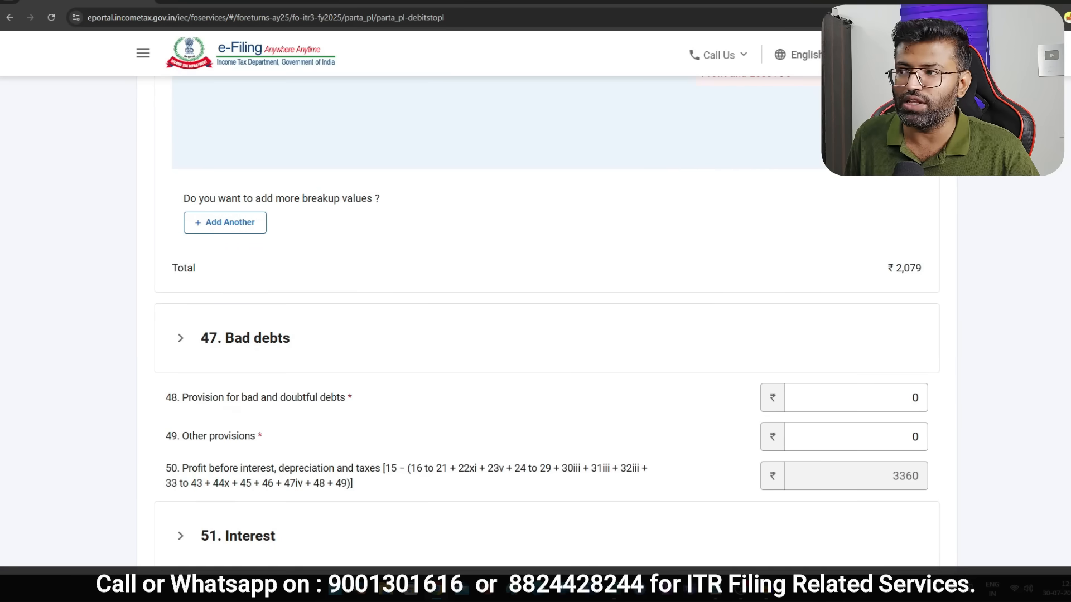
{"action": "left_click", "coordinate": [874, 141]}
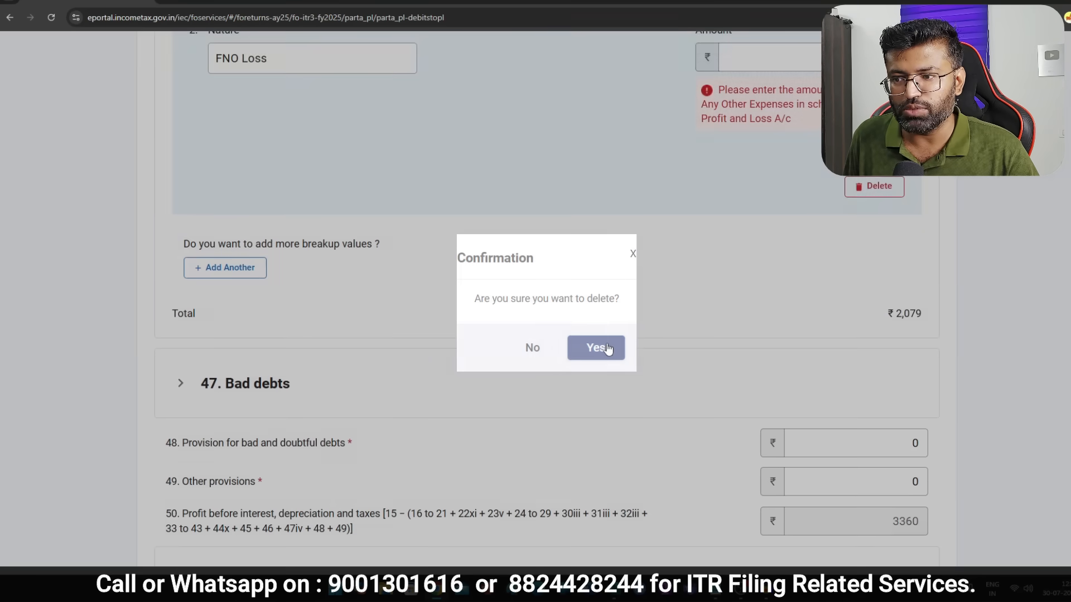
{"action": "left_click", "coordinate": [596, 348]}
{"action": "scroll", "coordinate": [890, 339], "scroll_direction": "down", "scroll_amount": 4}
{"action": "scroll", "coordinate": [891, 338], "scroll_direction": "down", "scroll_amount": 2}
{"action": "left_click", "coordinate": [949, 430]}
Review the speculative activity items under 65 and confirm the Part A - P & L schedule
{"action": "scroll", "coordinate": [422, 274], "scroll_direction": "down", "scroll_amount": 7}
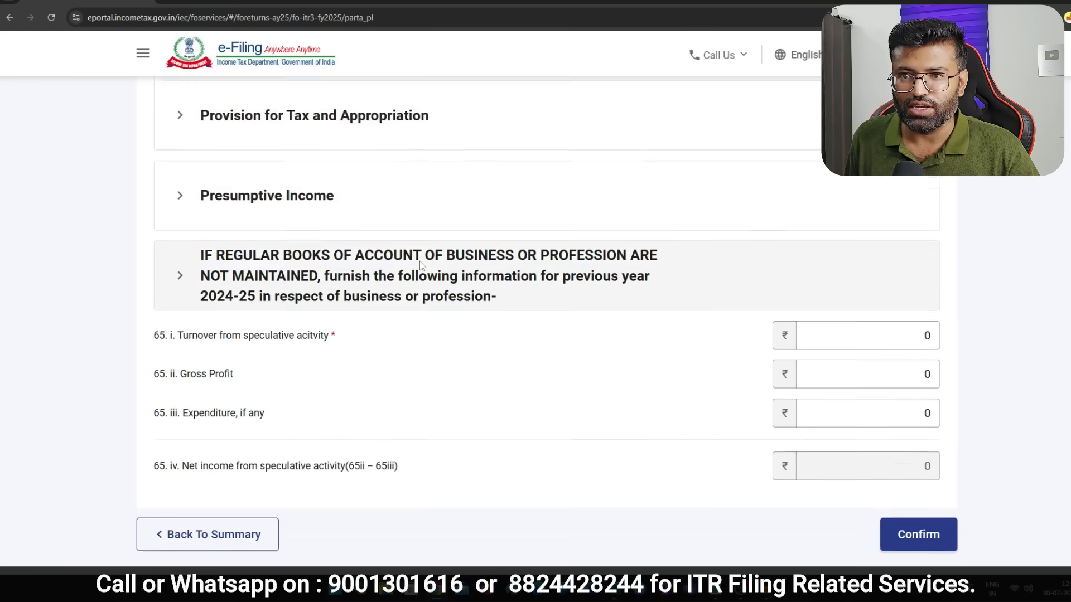
{"action": "scroll", "coordinate": [435, 287], "scroll_direction": "up", "scroll_amount": 2}
{"action": "scroll", "coordinate": [435, 288], "scroll_direction": "down", "scroll_amount": 2}
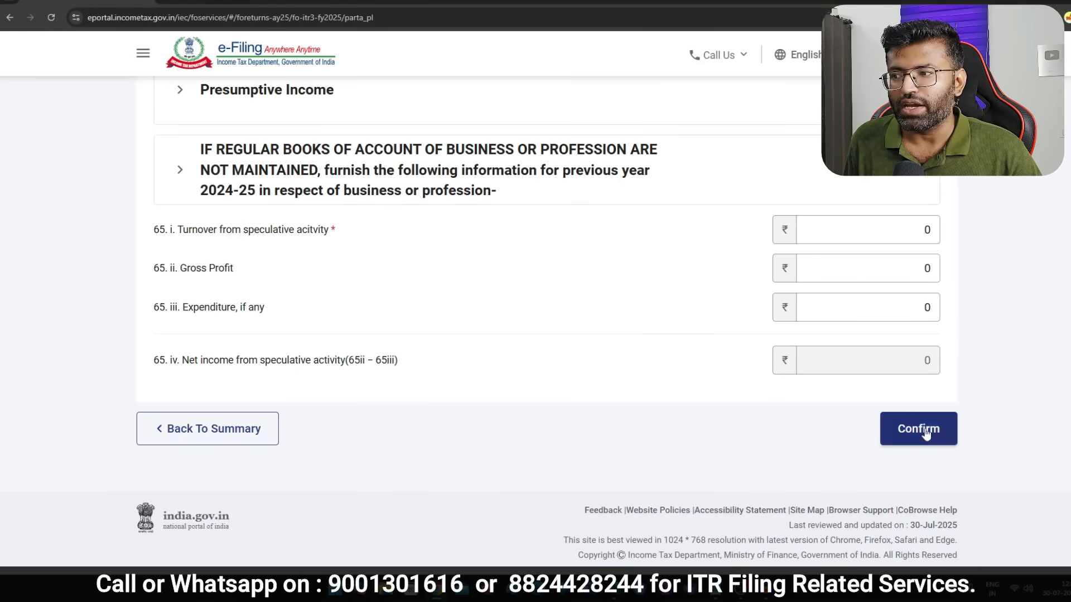
{"action": "left_click", "coordinate": [924, 436]}
{"action": "scroll", "coordinate": [275, 372], "scroll_direction": "up", "scroll_amount": 4}
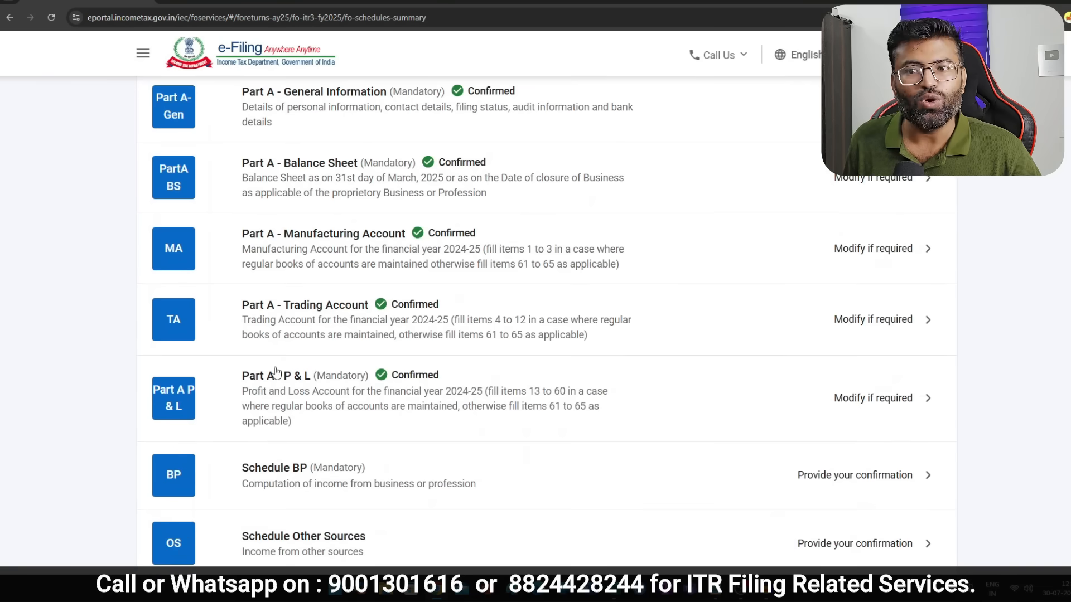
{"action": "scroll", "coordinate": [305, 384], "scroll_direction": "down", "scroll_amount": 2}
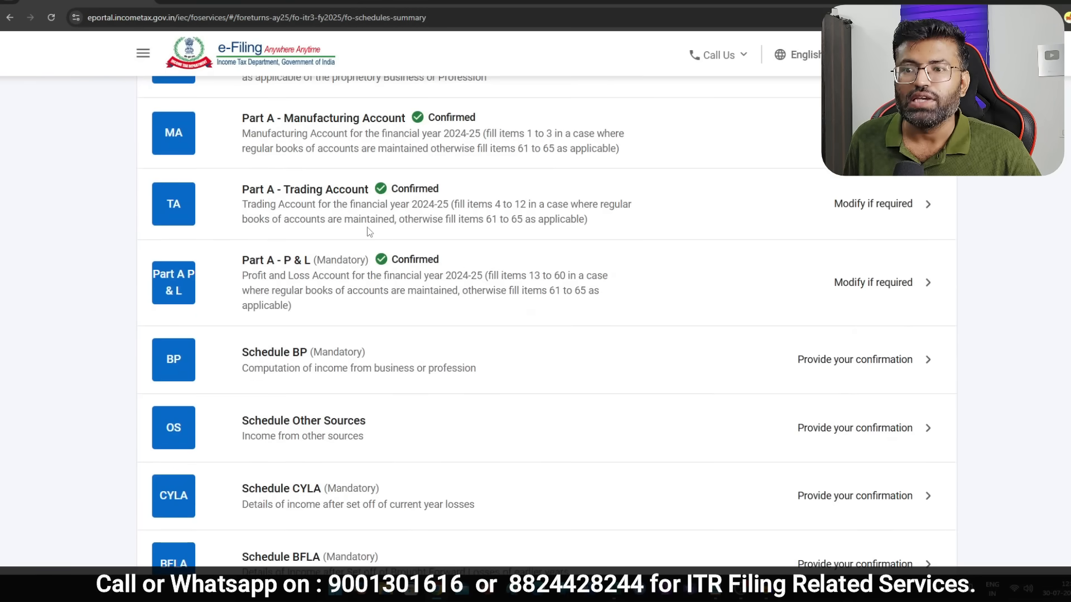
Review the business income computation in Schedule BP and confirm the schedule
{"action": "left_click", "coordinate": [430, 366]}
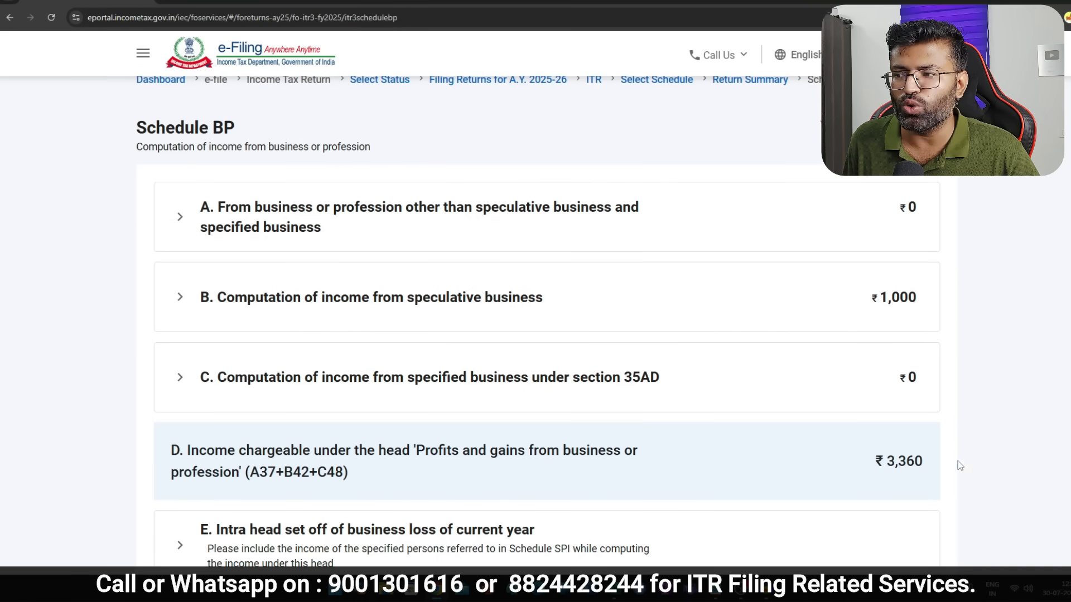
{"action": "scroll", "coordinate": [897, 446], "scroll_direction": "down", "scroll_amount": 3}
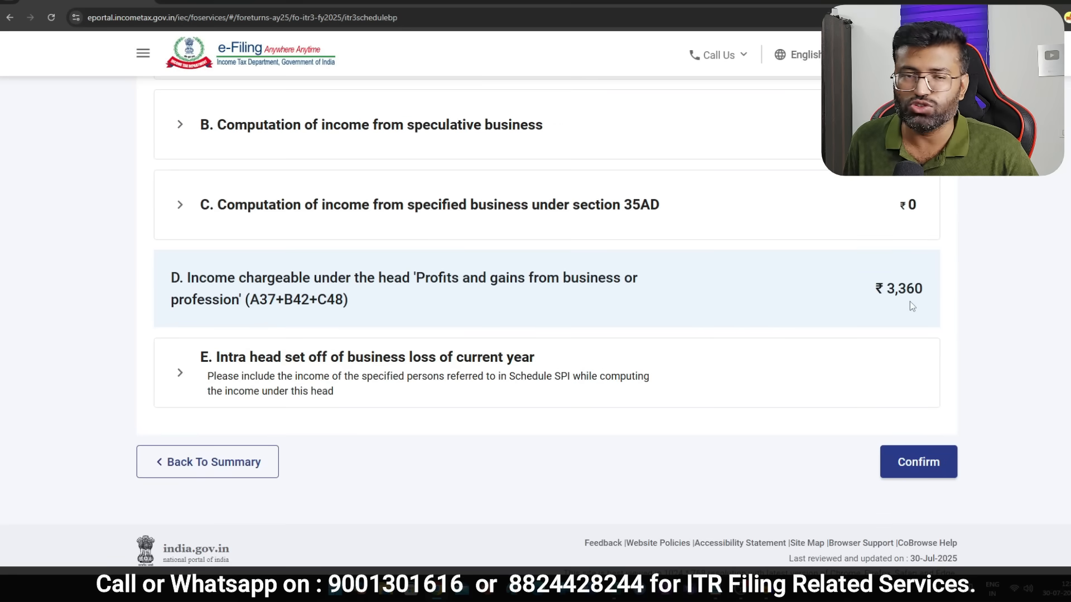
{"action": "left_click", "coordinate": [919, 462]}
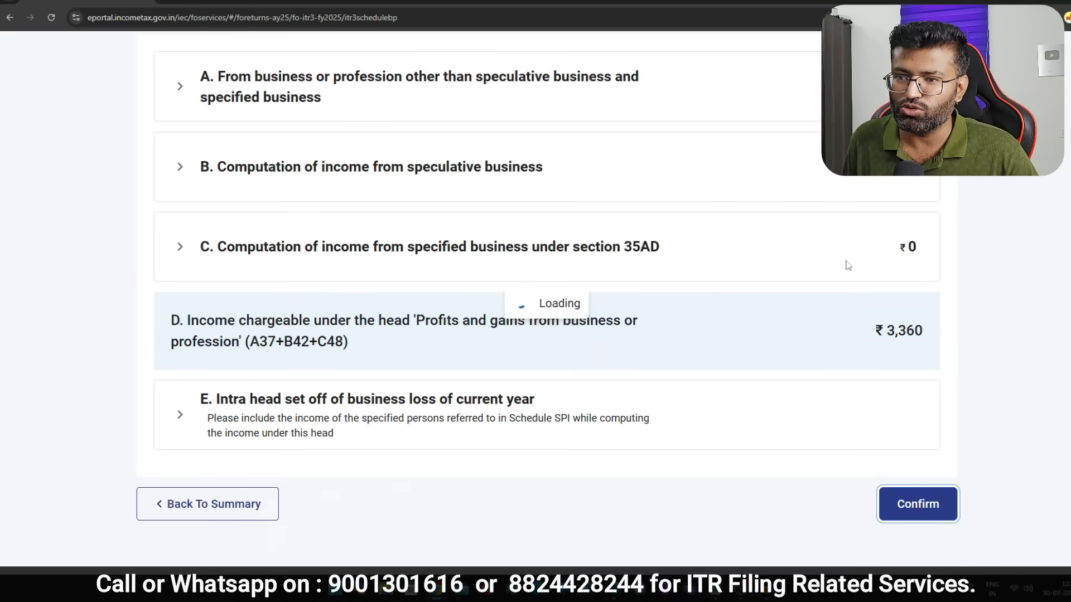
Review the dividend, interest and other amounts under item 1 of Schedule Other Sources, save them and confirm the schedule
{"action": "left_click", "coordinate": [688, 184]}
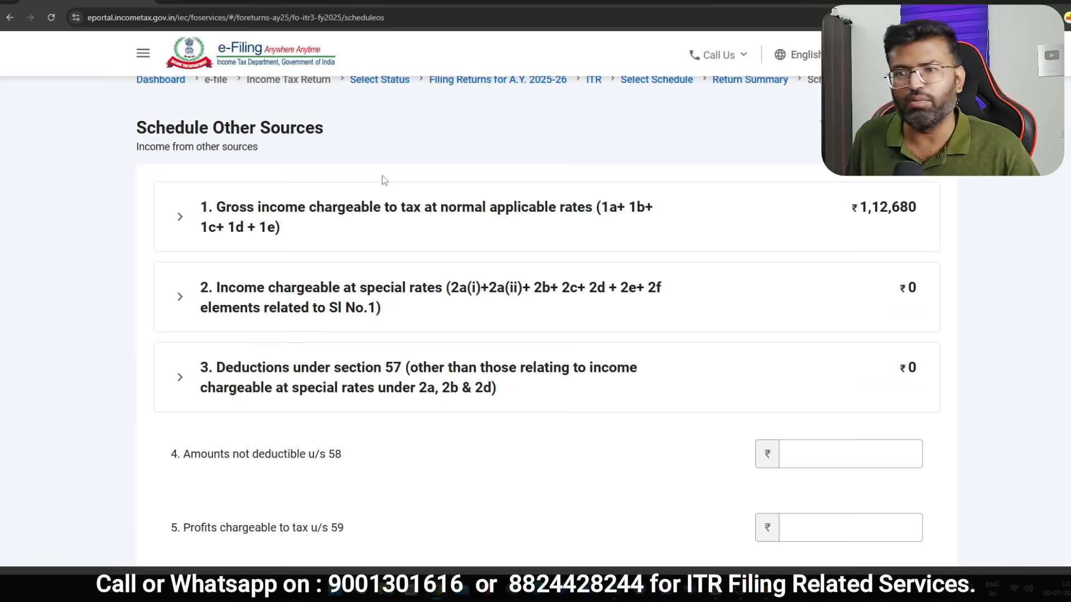
{"action": "scroll", "coordinate": [580, 209], "scroll_direction": "down", "scroll_amount": 5}
{"action": "scroll", "coordinate": [247, 231], "scroll_direction": "up", "scroll_amount": 4}
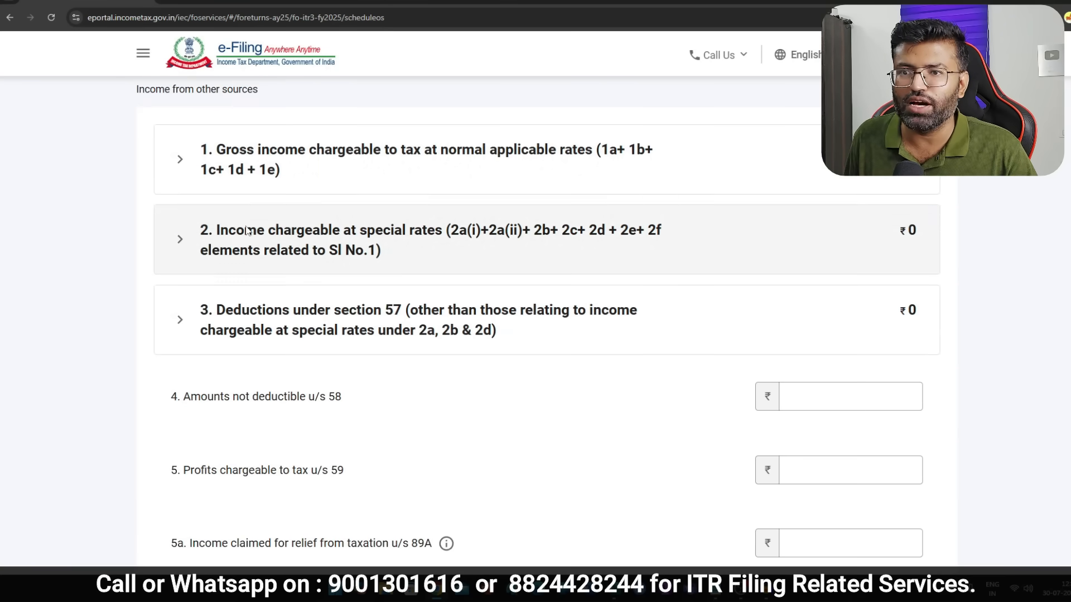
{"action": "left_click", "coordinate": [188, 160]}
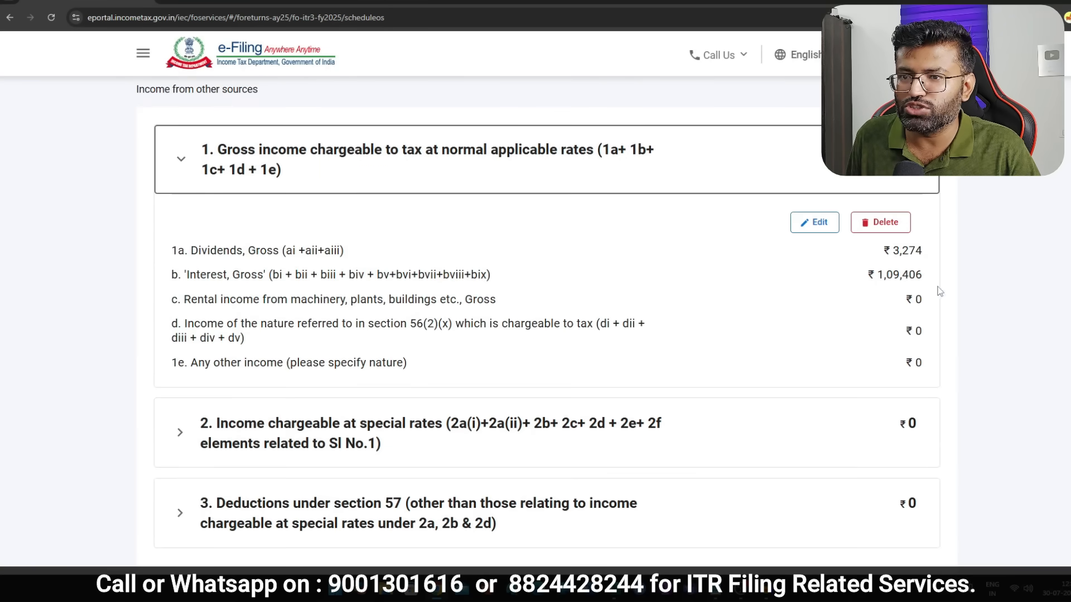
{"action": "left_click", "coordinate": [814, 223]}
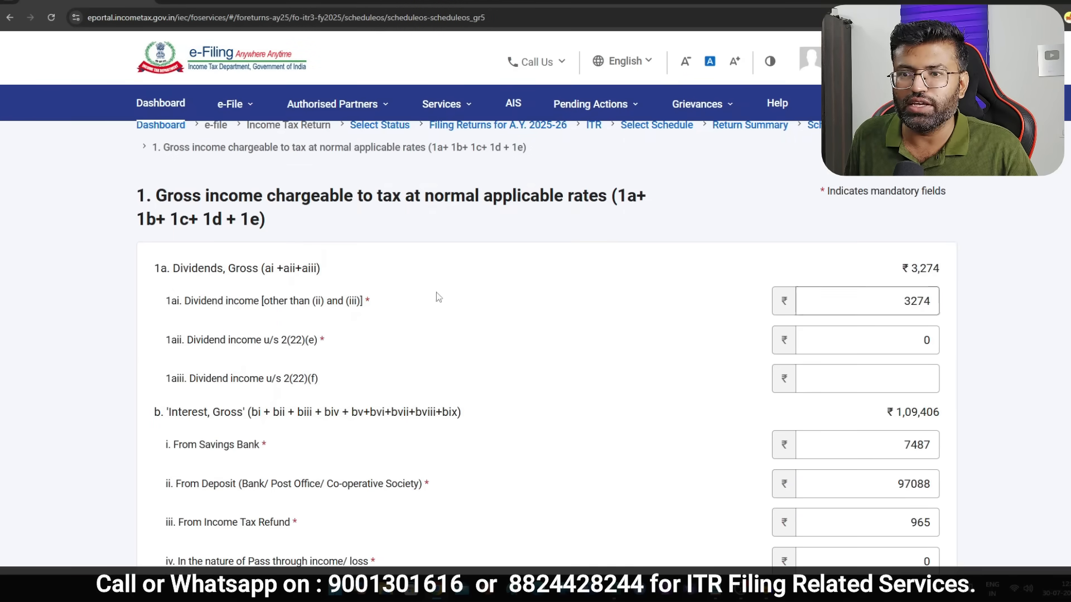
{"action": "scroll", "coordinate": [859, 435], "scroll_direction": "down", "scroll_amount": 3}
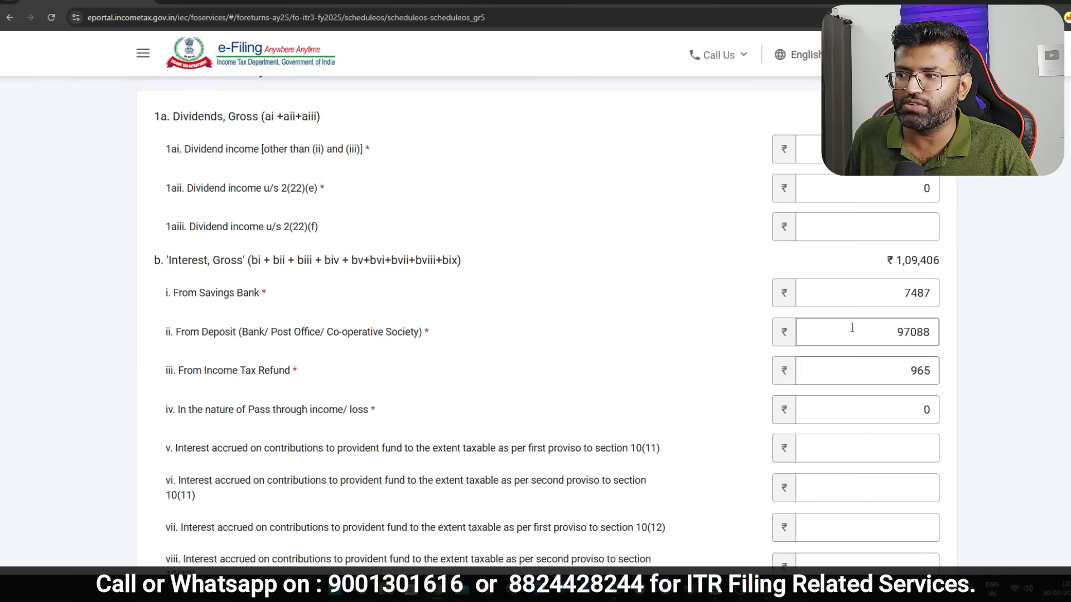
{"action": "scroll", "coordinate": [784, 330], "scroll_direction": "down", "scroll_amount": 10}
{"action": "scroll", "coordinate": [824, 274], "scroll_direction": "up", "scroll_amount": 3}
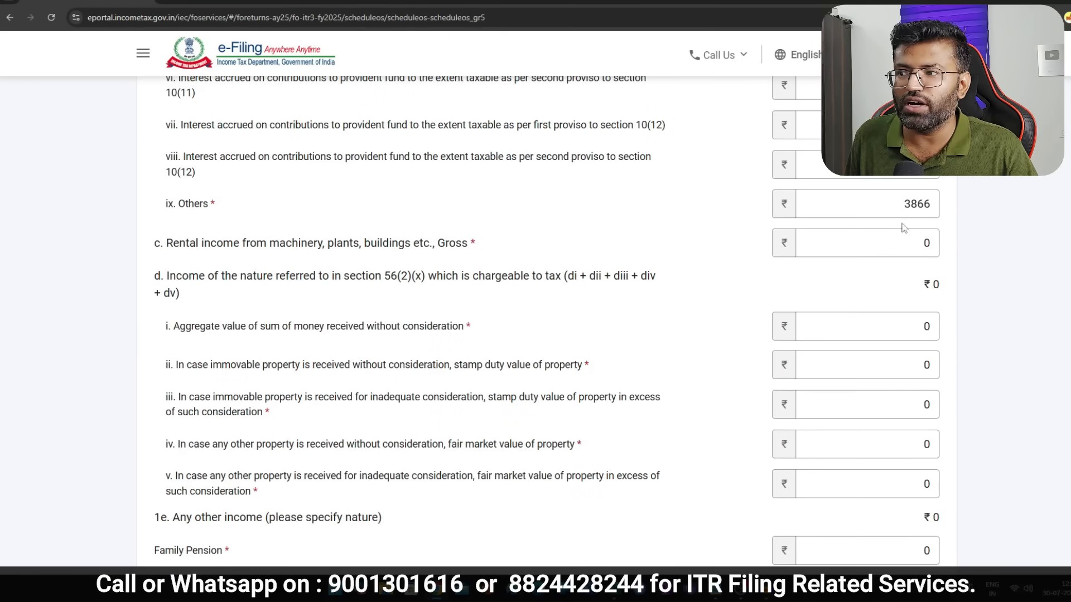
{"action": "scroll", "coordinate": [882, 300], "scroll_direction": "down", "scroll_amount": 7}
{"action": "scroll", "coordinate": [445, 123], "scroll_direction": "down", "scroll_amount": 5}
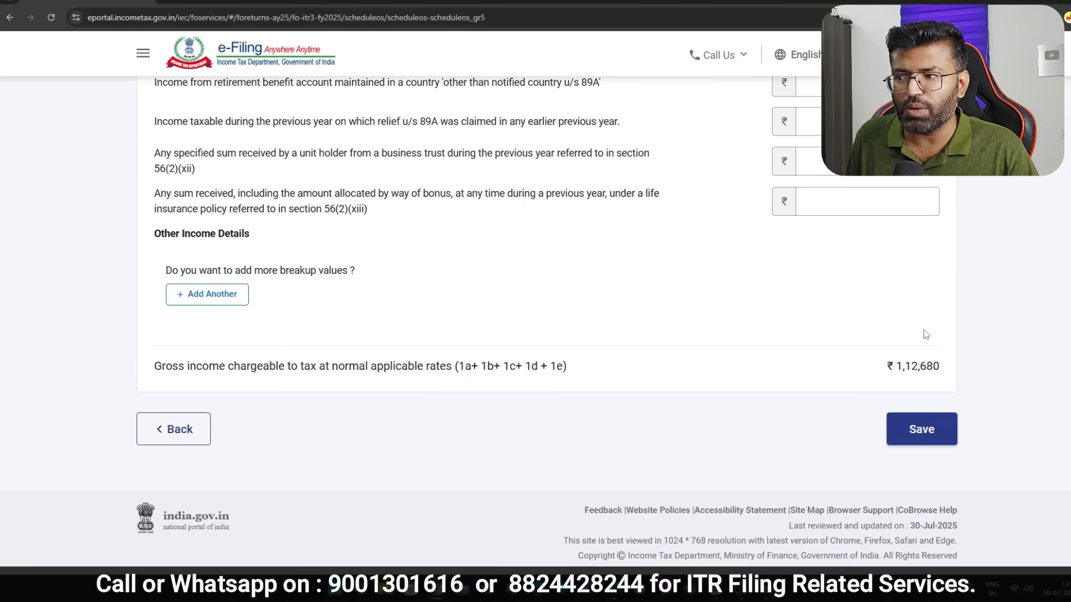
{"action": "left_click", "coordinate": [922, 430]}
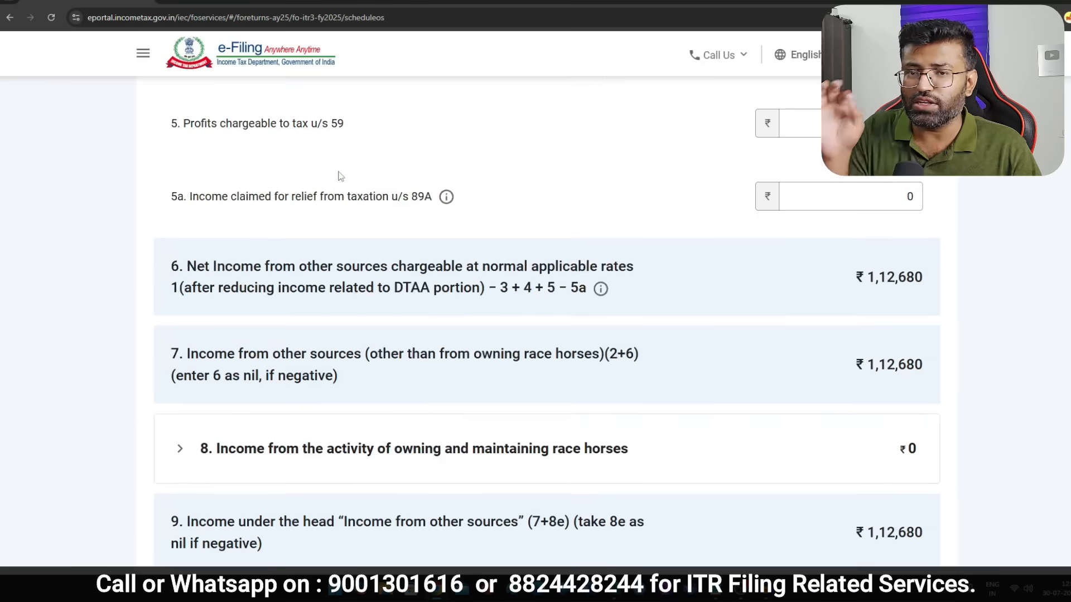
{"action": "scroll", "coordinate": [507, 258], "scroll_direction": "down", "scroll_amount": 12}
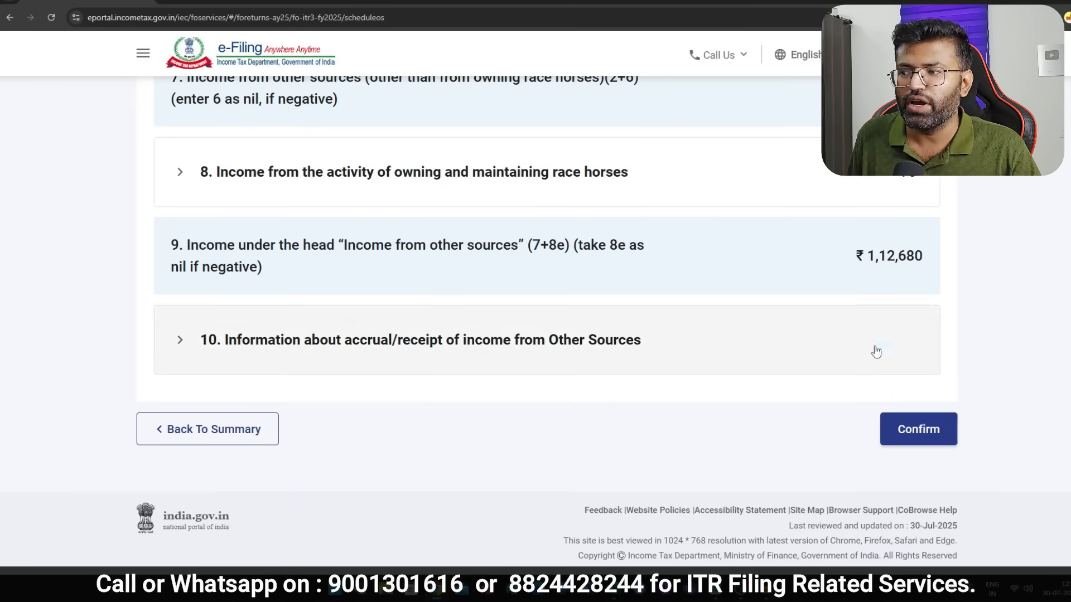
{"action": "left_click", "coordinate": [915, 430]}
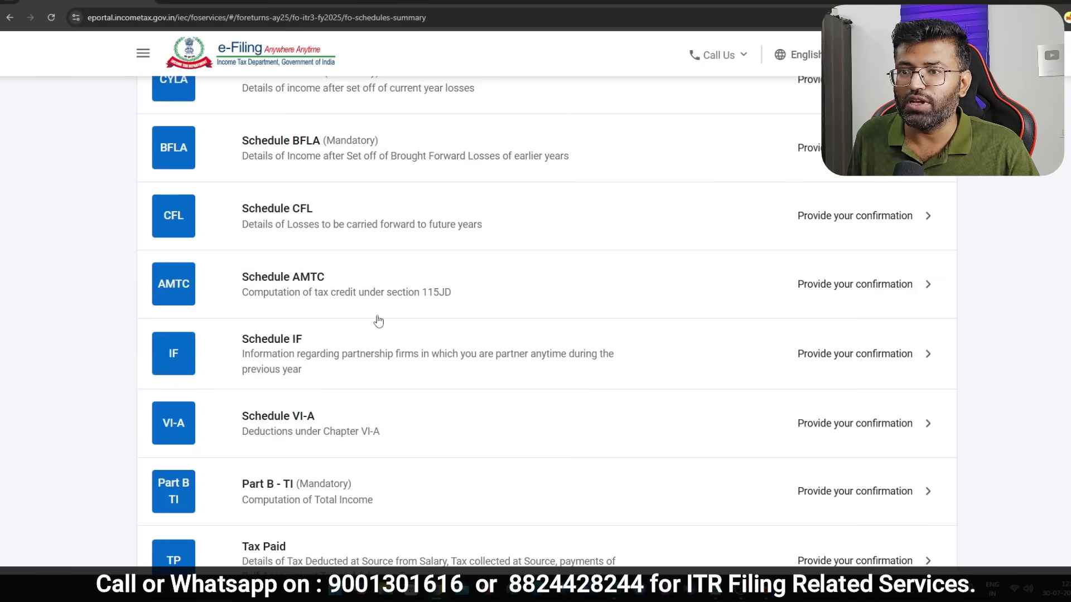
Look over the remaining unconfirmed schedules in the return summary, and review and confirm Schedule CYLA
{"action": "scroll", "coordinate": [312, 301], "scroll_direction": "up", "scroll_amount": 4}
{"action": "scroll", "coordinate": [394, 161], "scroll_direction": "up", "scroll_amount": 3}
{"action": "scroll", "coordinate": [419, 309], "scroll_direction": "down", "scroll_amount": 4}
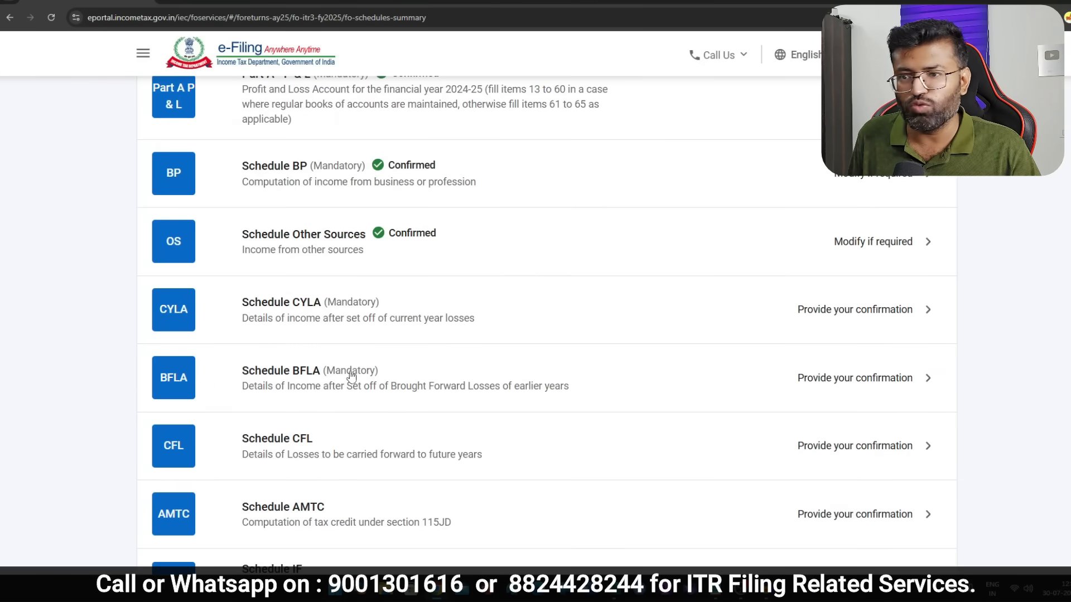
{"action": "scroll", "coordinate": [455, 319], "scroll_direction": "down", "scroll_amount": 4}
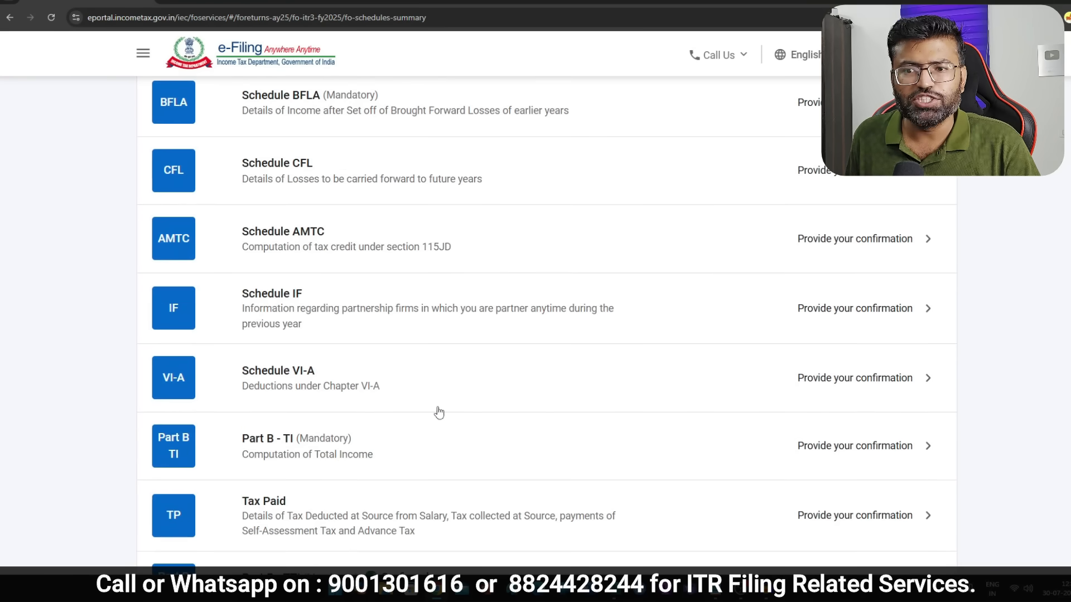
{"action": "scroll", "coordinate": [415, 270], "scroll_direction": "down", "scroll_amount": 4}
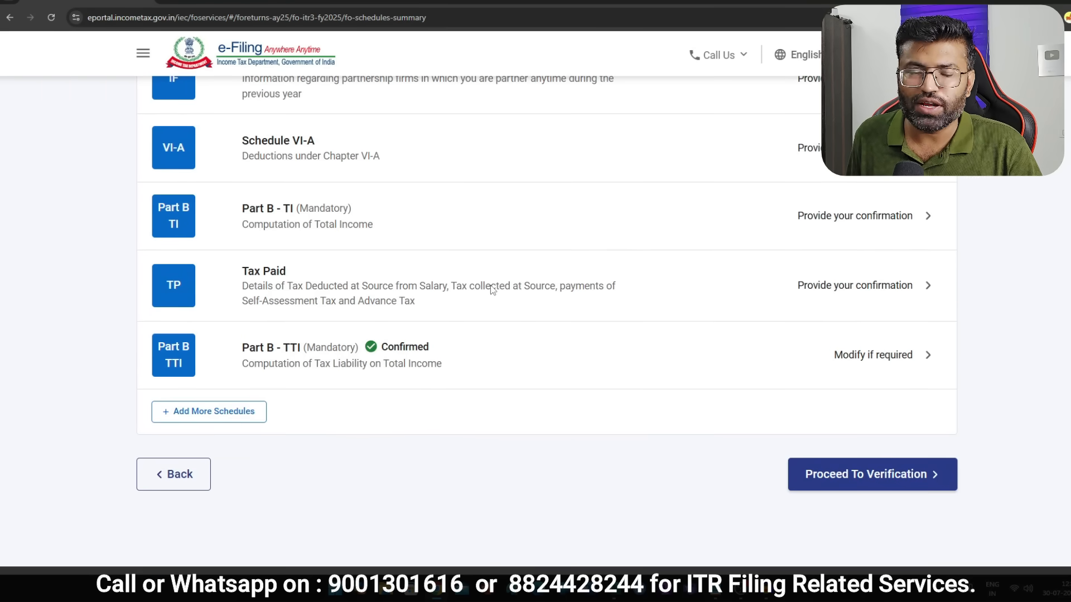
{"action": "scroll", "coordinate": [490, 286], "scroll_direction": "up", "scroll_amount": 8}
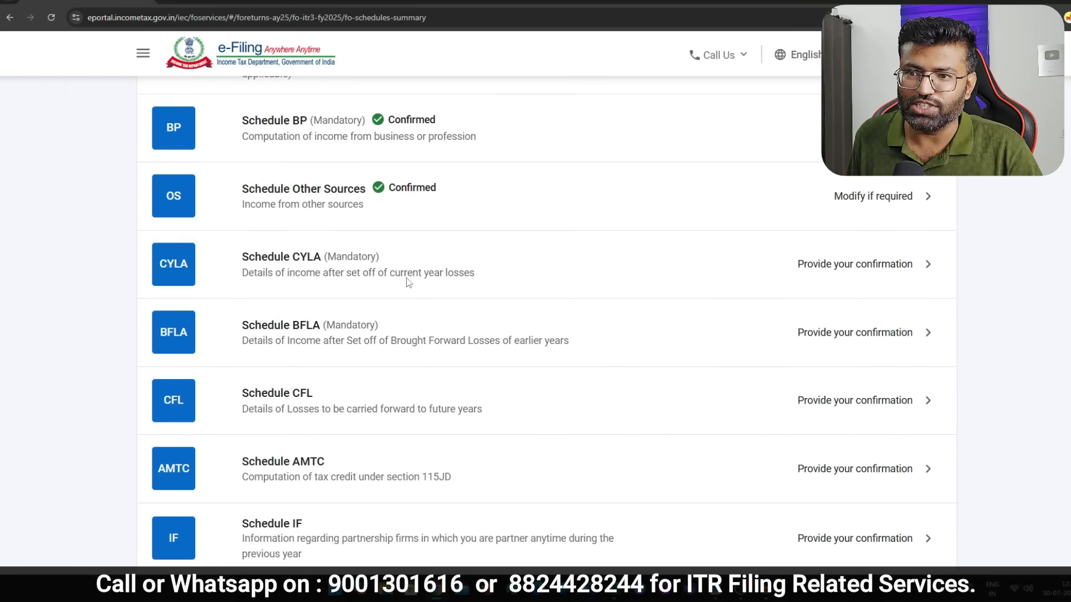
{"action": "left_click", "coordinate": [409, 281]}
{"action": "scroll", "coordinate": [498, 297], "scroll_direction": "down", "scroll_amount": 2}
{"action": "scroll", "coordinate": [701, 382], "scroll_direction": "down", "scroll_amount": 6}
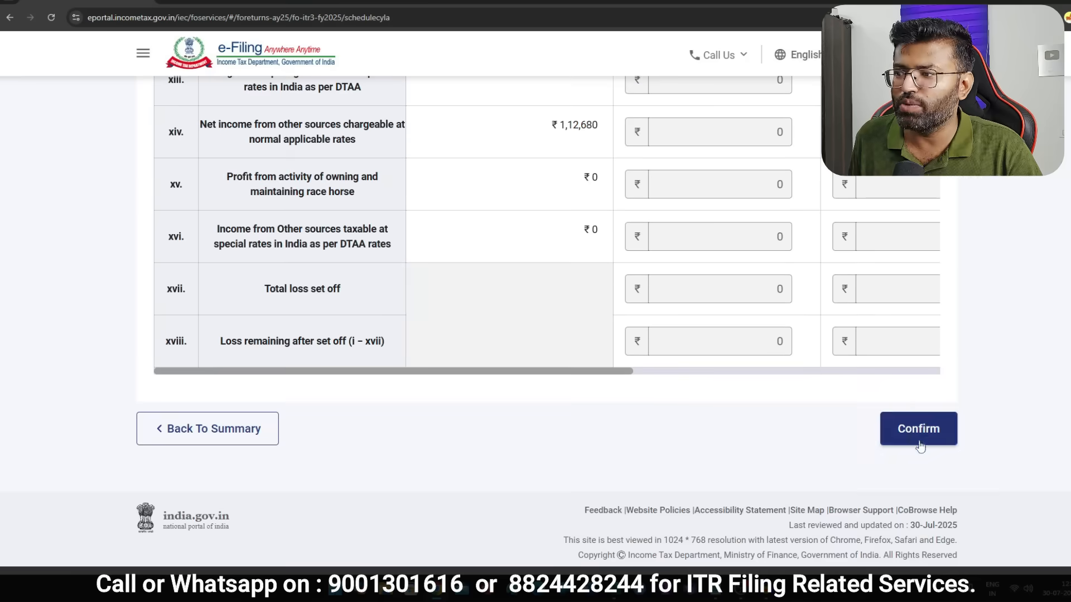
{"action": "left_click", "coordinate": [919, 430]}
Review and confirm Schedule BFLA for brought forward losses and Schedule CFL for losses carried forward
{"action": "scroll", "coordinate": [359, 324], "scroll_direction": "up", "scroll_amount": 6}
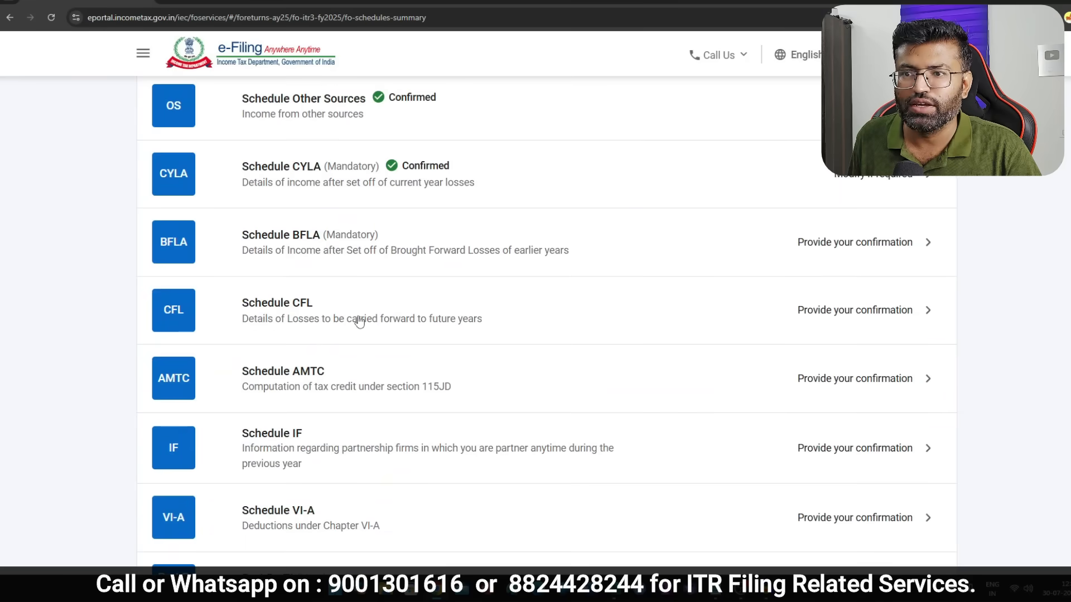
{"action": "left_click", "coordinate": [535, 236]}
{"action": "scroll", "coordinate": [535, 279], "scroll_direction": "down", "scroll_amount": 8}
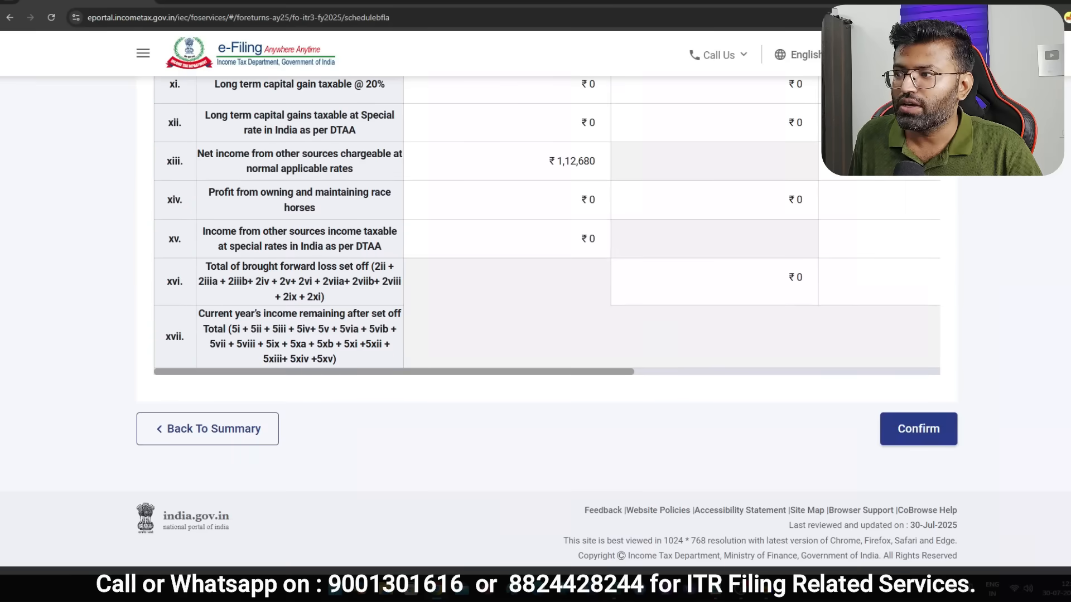
{"action": "left_click", "coordinate": [915, 427]}
{"action": "left_click", "coordinate": [397, 232]}
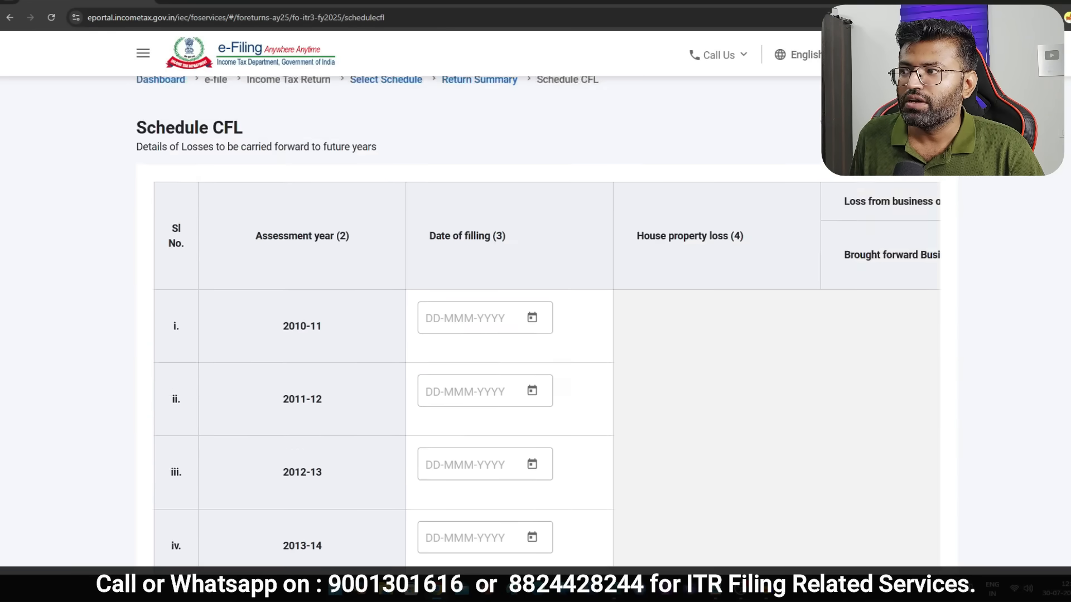
{"action": "scroll", "coordinate": [966, 480], "scroll_direction": "down", "scroll_amount": 15}
{"action": "left_click", "coordinate": [919, 430]}
Review and confirm Schedule AMTC for the section 115JD tax credit and Schedule IF for partnership firms
{"action": "scroll", "coordinate": [394, 186], "scroll_direction": "up", "scroll_amount": 10}
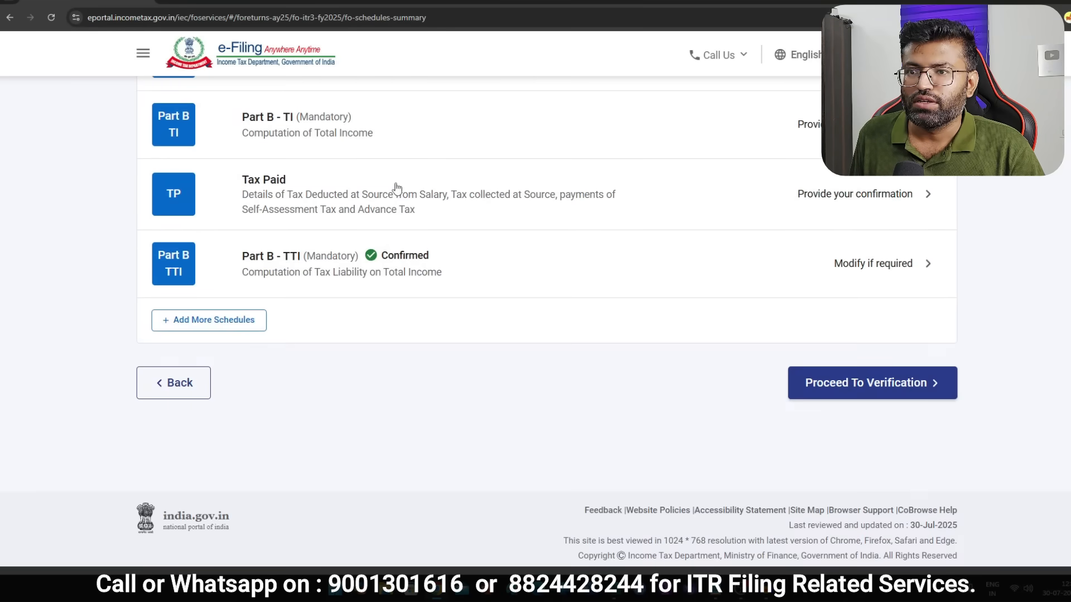
{"action": "left_click", "coordinate": [392, 269]}
{"action": "scroll", "coordinate": [920, 448], "scroll_direction": "down", "scroll_amount": 10}
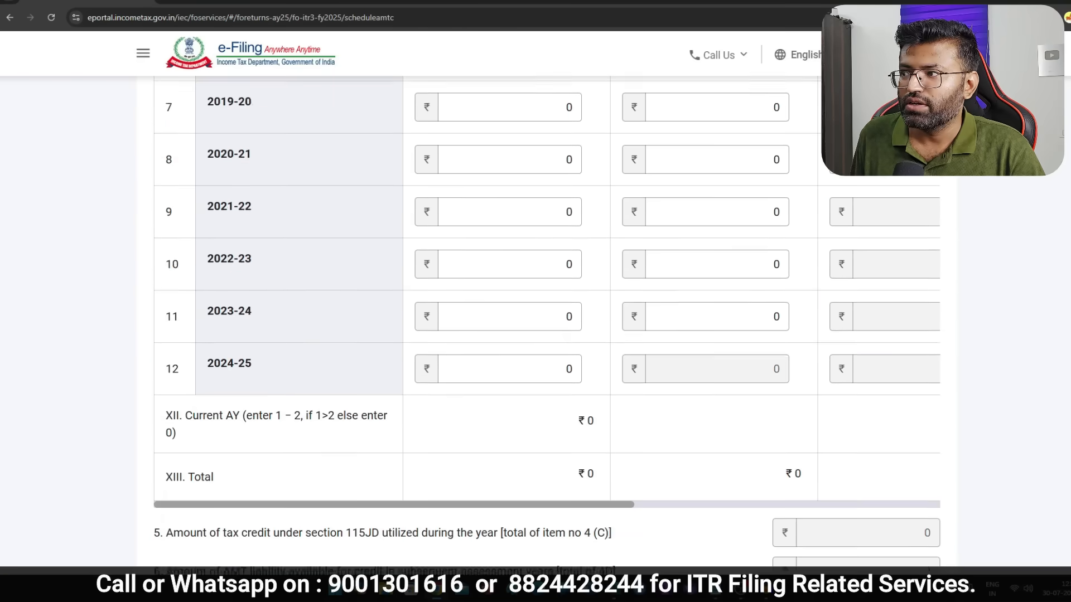
{"action": "left_click", "coordinate": [399, 169]}
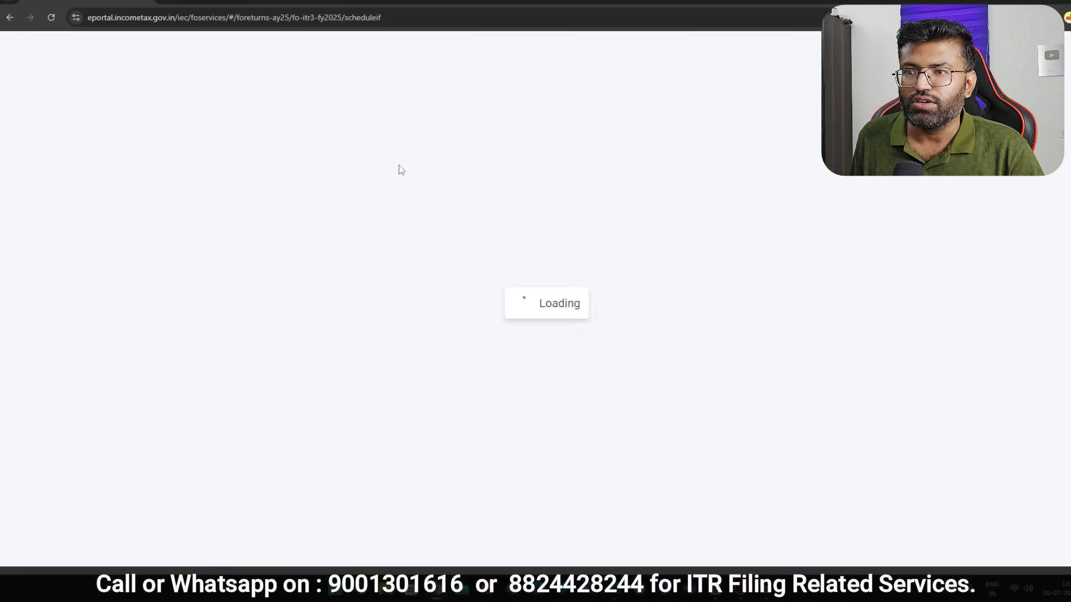
{"action": "left_click", "coordinate": [943, 421]}
Confirm Schedule VI-A without adding any Chapter VI-A deductions
{"action": "scroll", "coordinate": [454, 327], "scroll_direction": "down", "scroll_amount": 10}
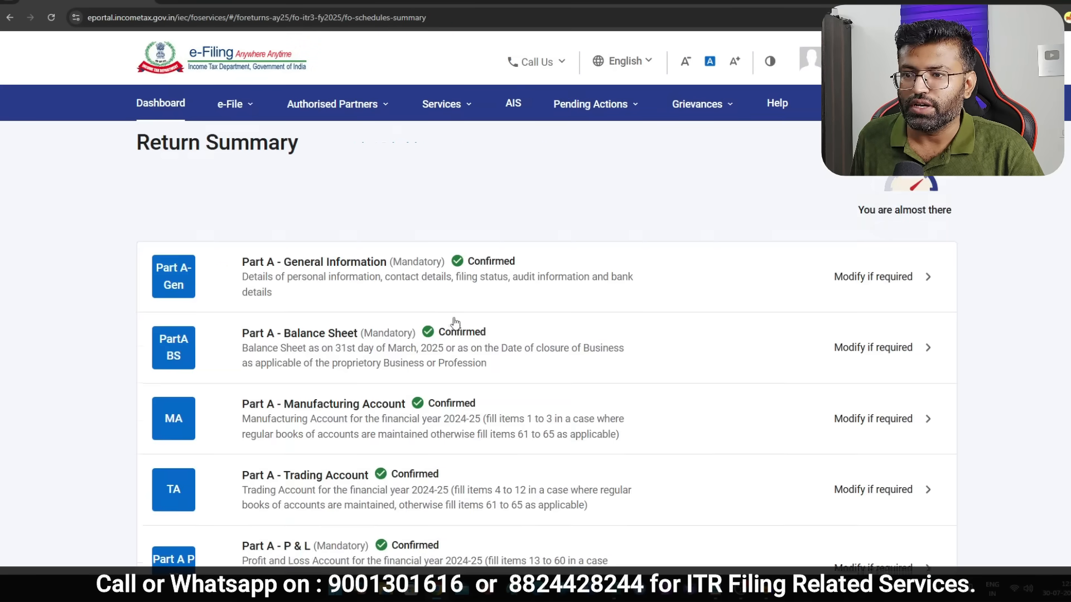
{"action": "left_click", "coordinate": [406, 192]}
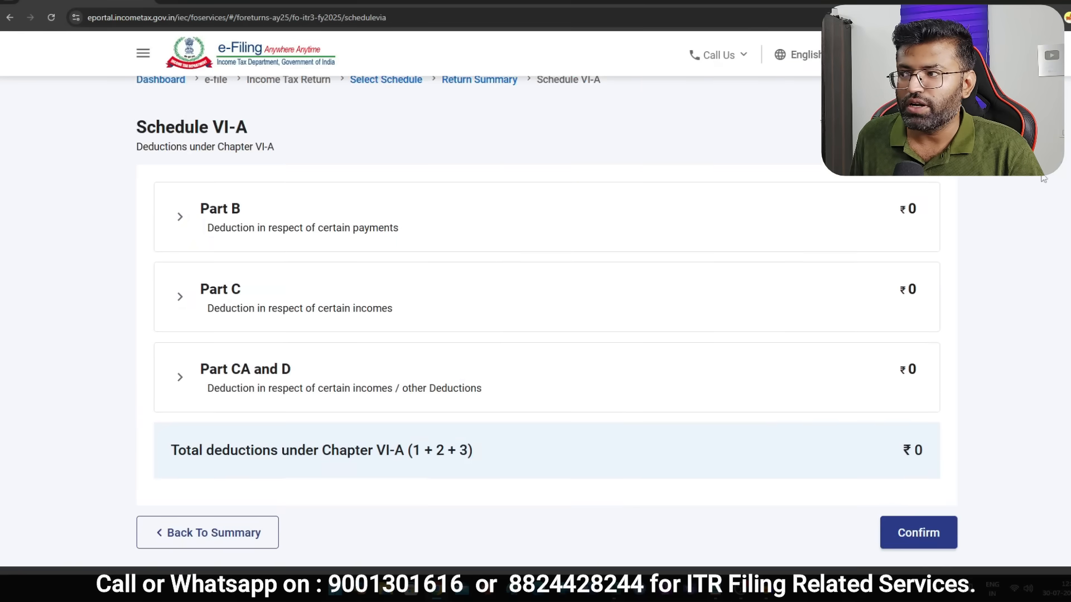
{"action": "scroll", "coordinate": [536, 335], "scroll_direction": "down", "scroll_amount": 2}
{"action": "left_click", "coordinate": [918, 431]}
Review the total income computation in Part B - TI and confirm it
{"action": "scroll", "coordinate": [455, 284], "scroll_direction": "down", "scroll_amount": 10}
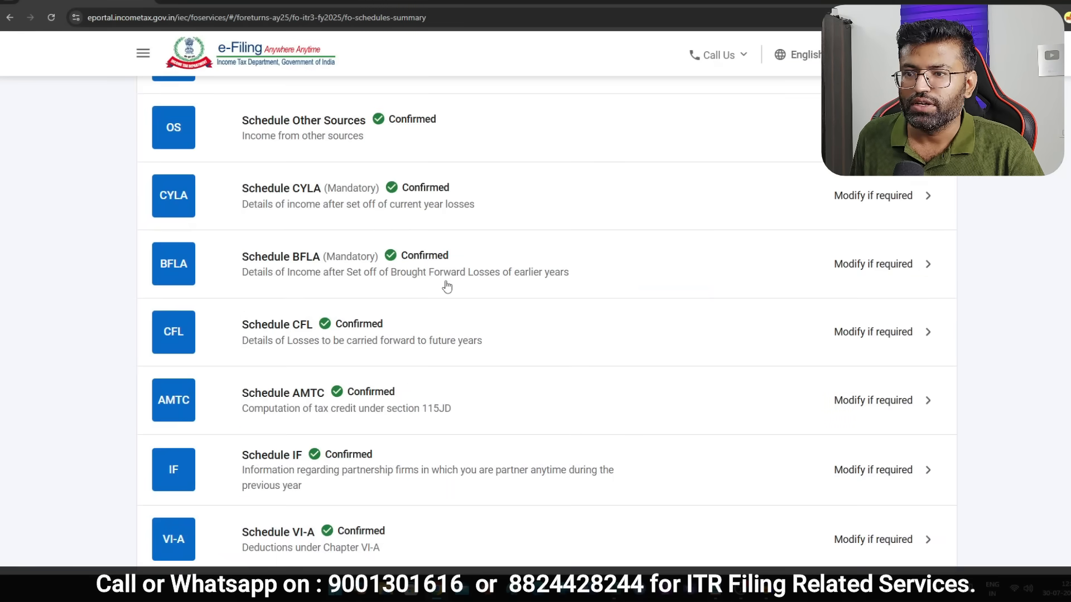
{"action": "scroll", "coordinate": [373, 417], "scroll_direction": "down", "scroll_amount": 5}
{"action": "left_click", "coordinate": [387, 296]}
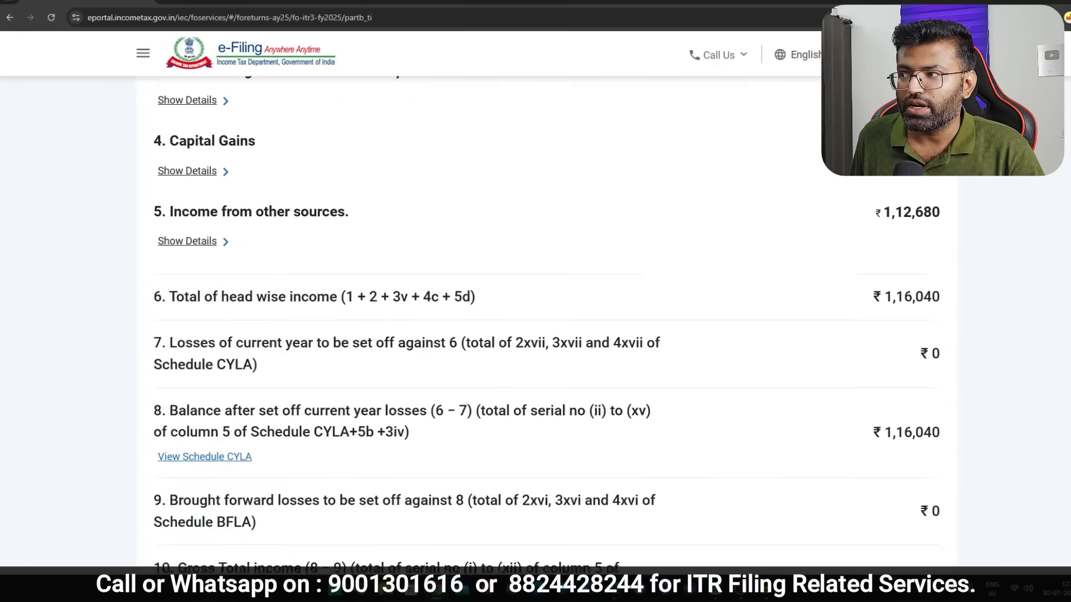
{"action": "scroll", "coordinate": [535, 335], "scroll_direction": "down", "scroll_amount": 10}
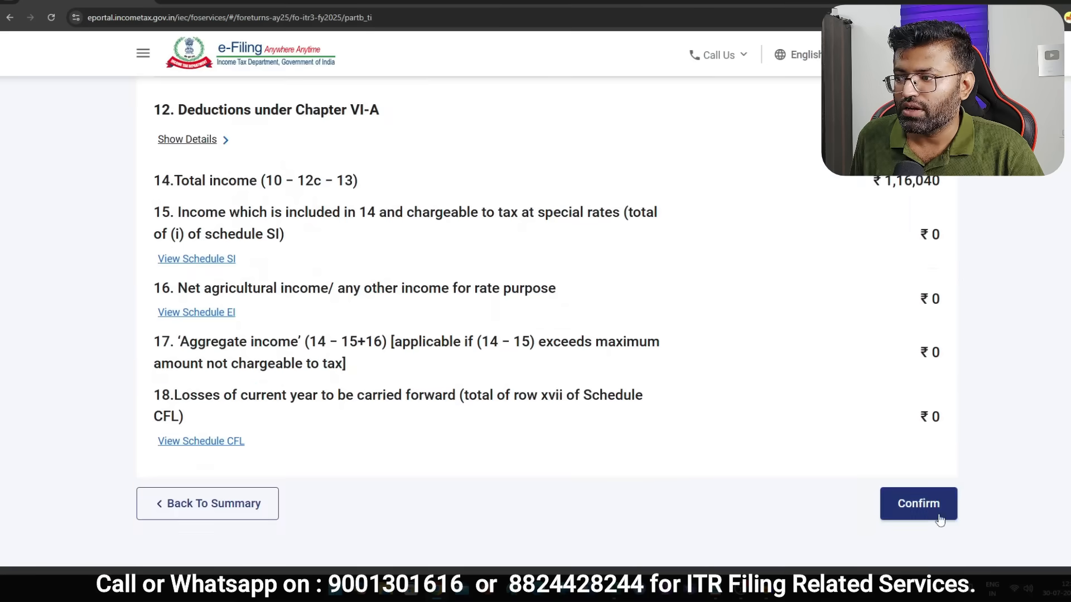
{"action": "left_click", "coordinate": [918, 505]}
Review the TDS, TCS and advance tax sections of the Tax Paid schedule and confirm it
{"action": "scroll", "coordinate": [500, 266], "scroll_direction": "down", "scroll_amount": 3}
{"action": "left_click", "coordinate": [399, 195]}
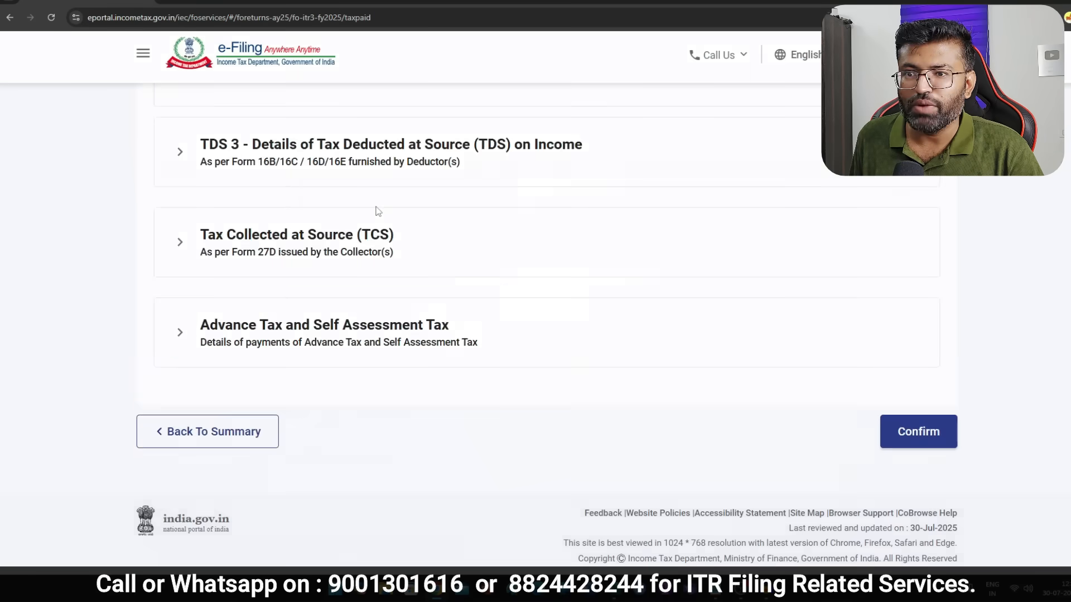
{"action": "scroll", "coordinate": [318, 287], "scroll_direction": "down", "scroll_amount": 5}
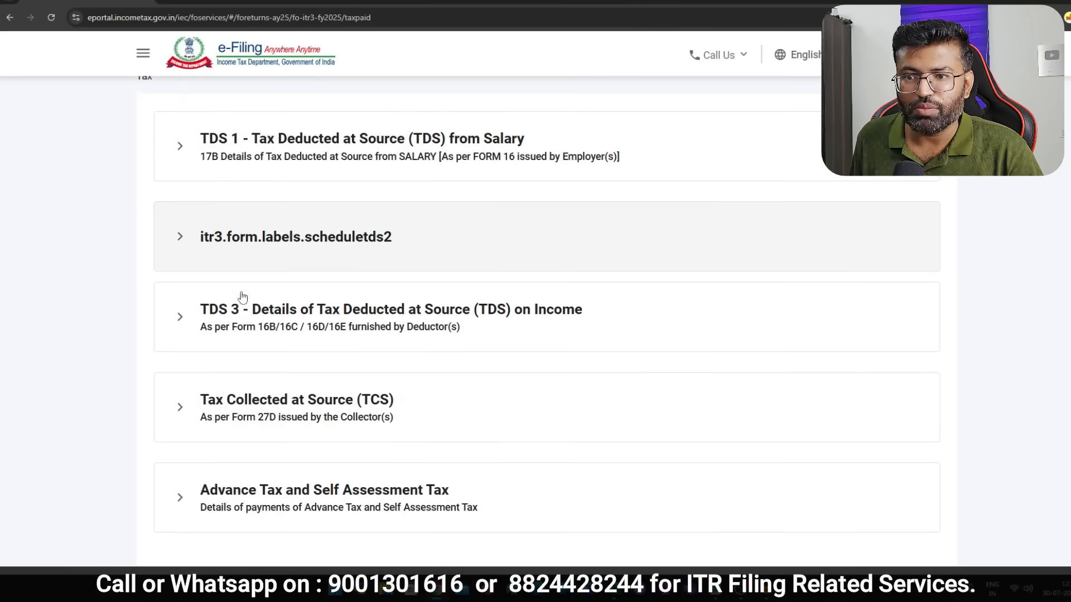
{"action": "left_click", "coordinate": [927, 429]}
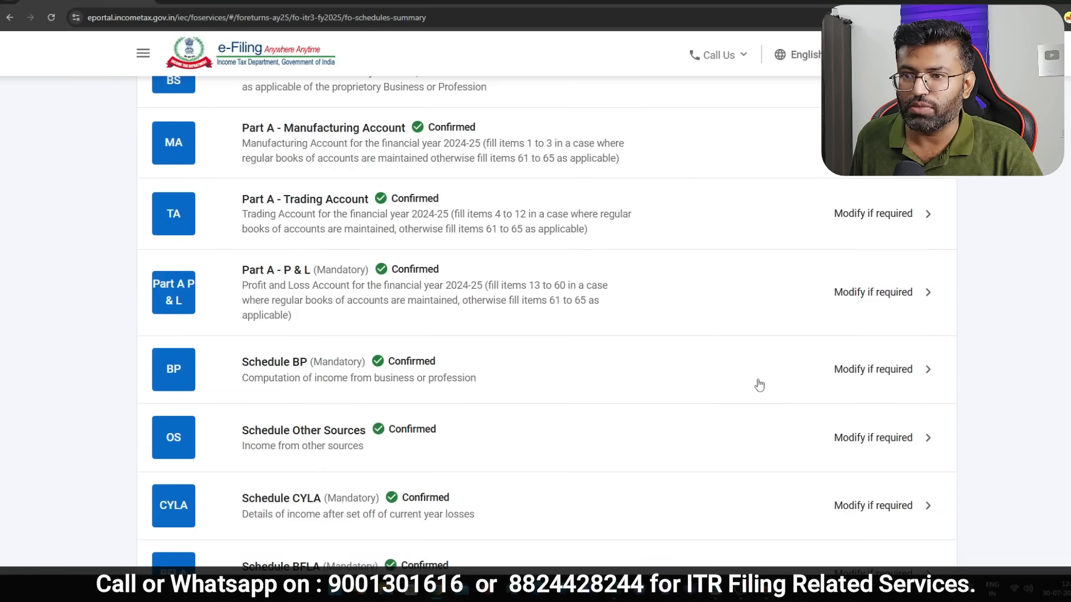
Proceed from the return summary to verification and go through the declaration form before validation
{"action": "scroll", "coordinate": [757, 382], "scroll_direction": "down", "scroll_amount": 10}
{"action": "left_click", "coordinate": [881, 391]}
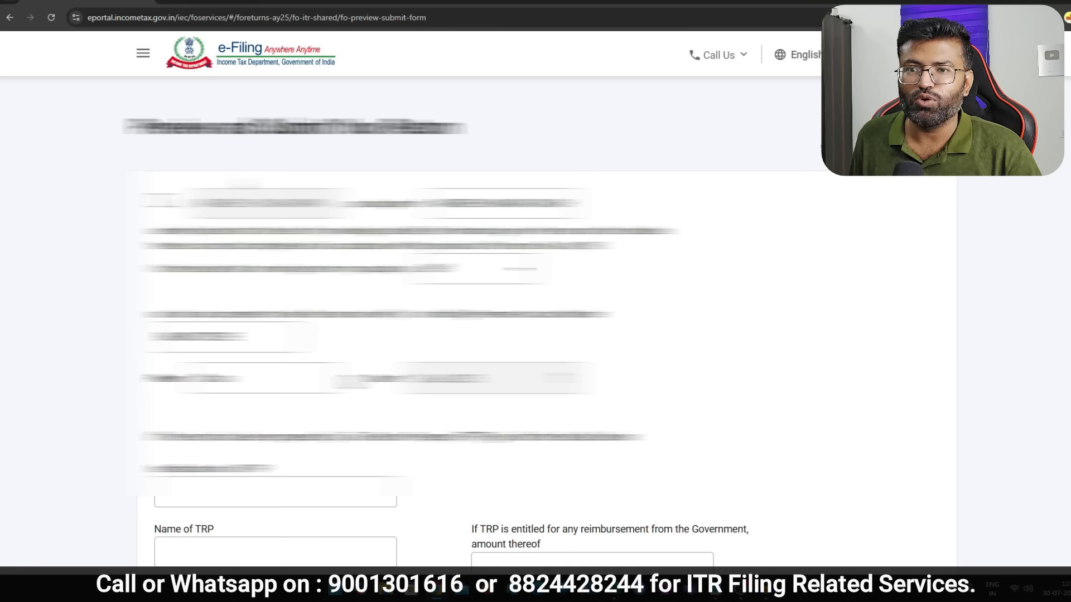
{"action": "double_click", "coordinate": [162, 202]}
{"action": "scroll", "coordinate": [875, 407], "scroll_direction": "down", "scroll_amount": 4}
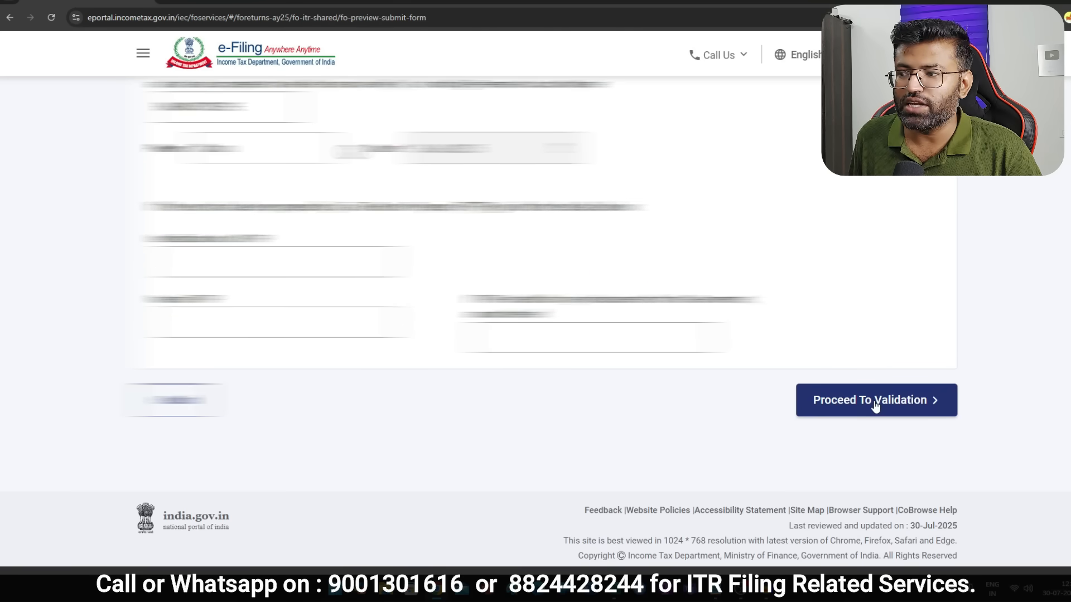